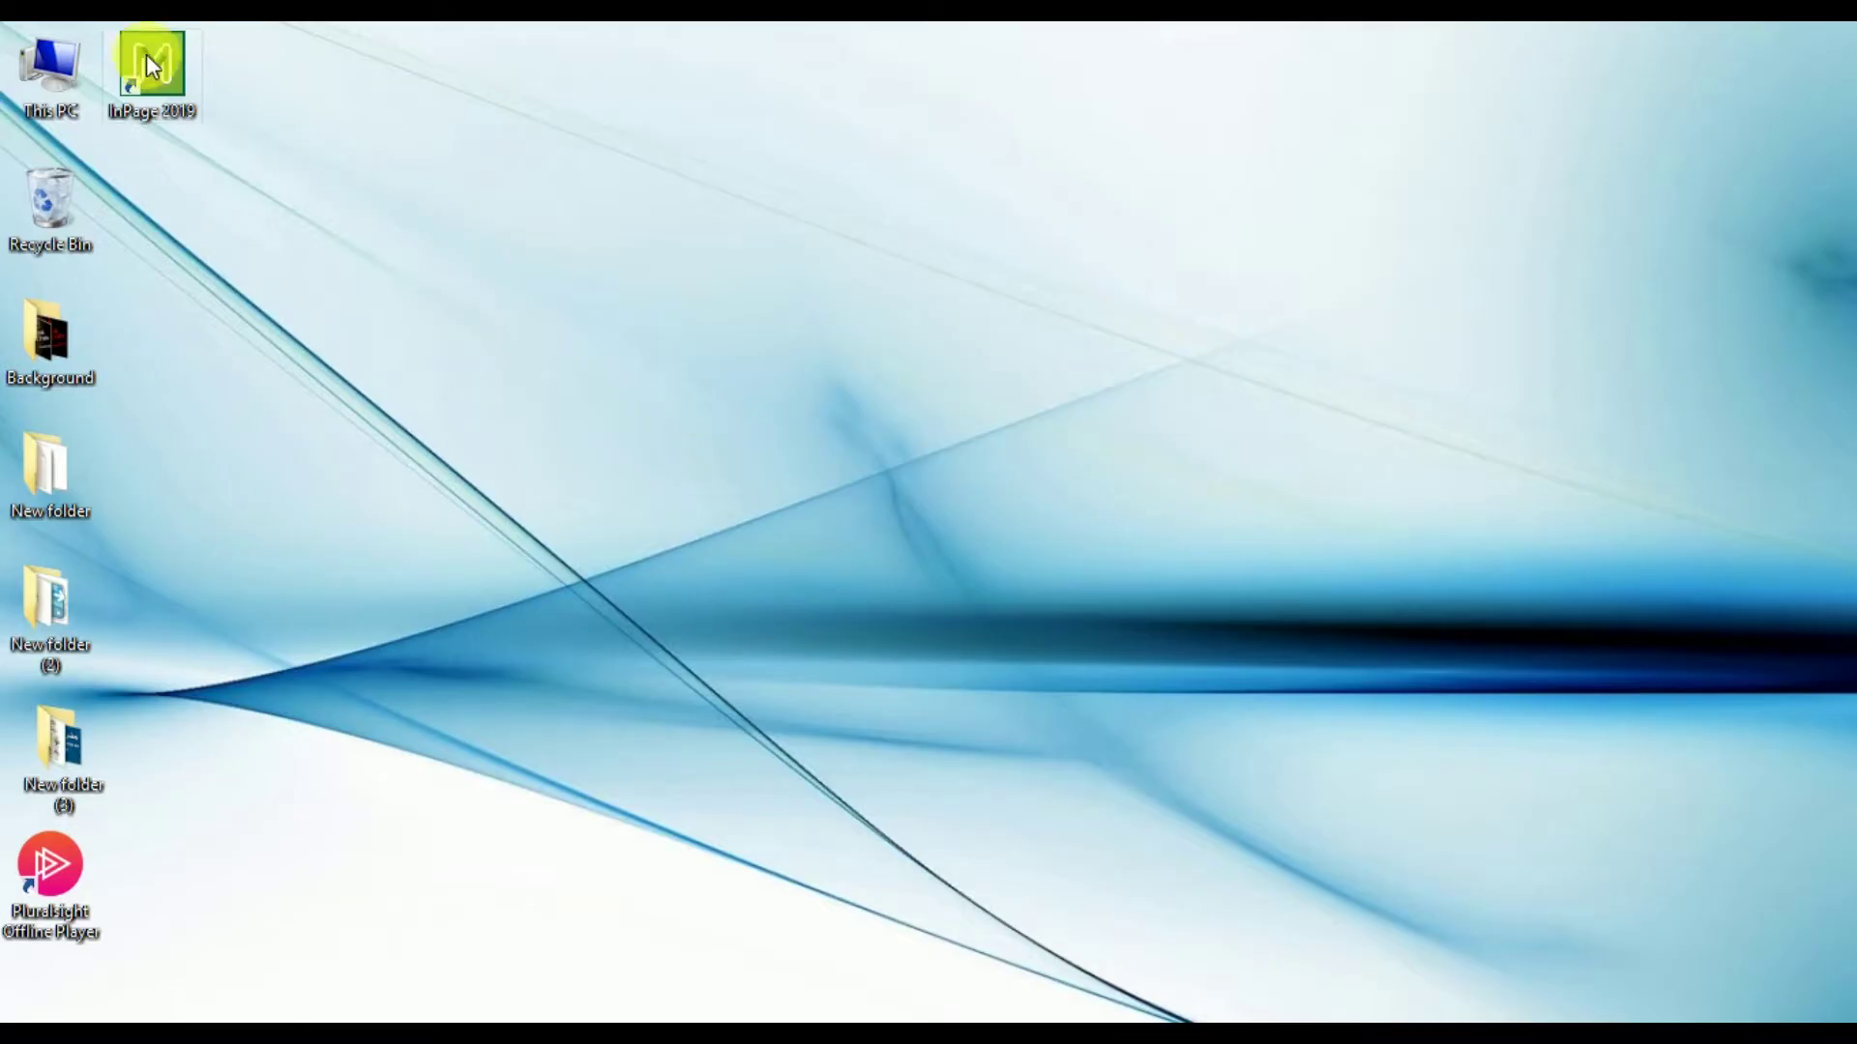
# - Launch InPage 2019 and create a new A4 portrait, right-to-left document via File > New
pyautogui.doubleClick(159, 66)
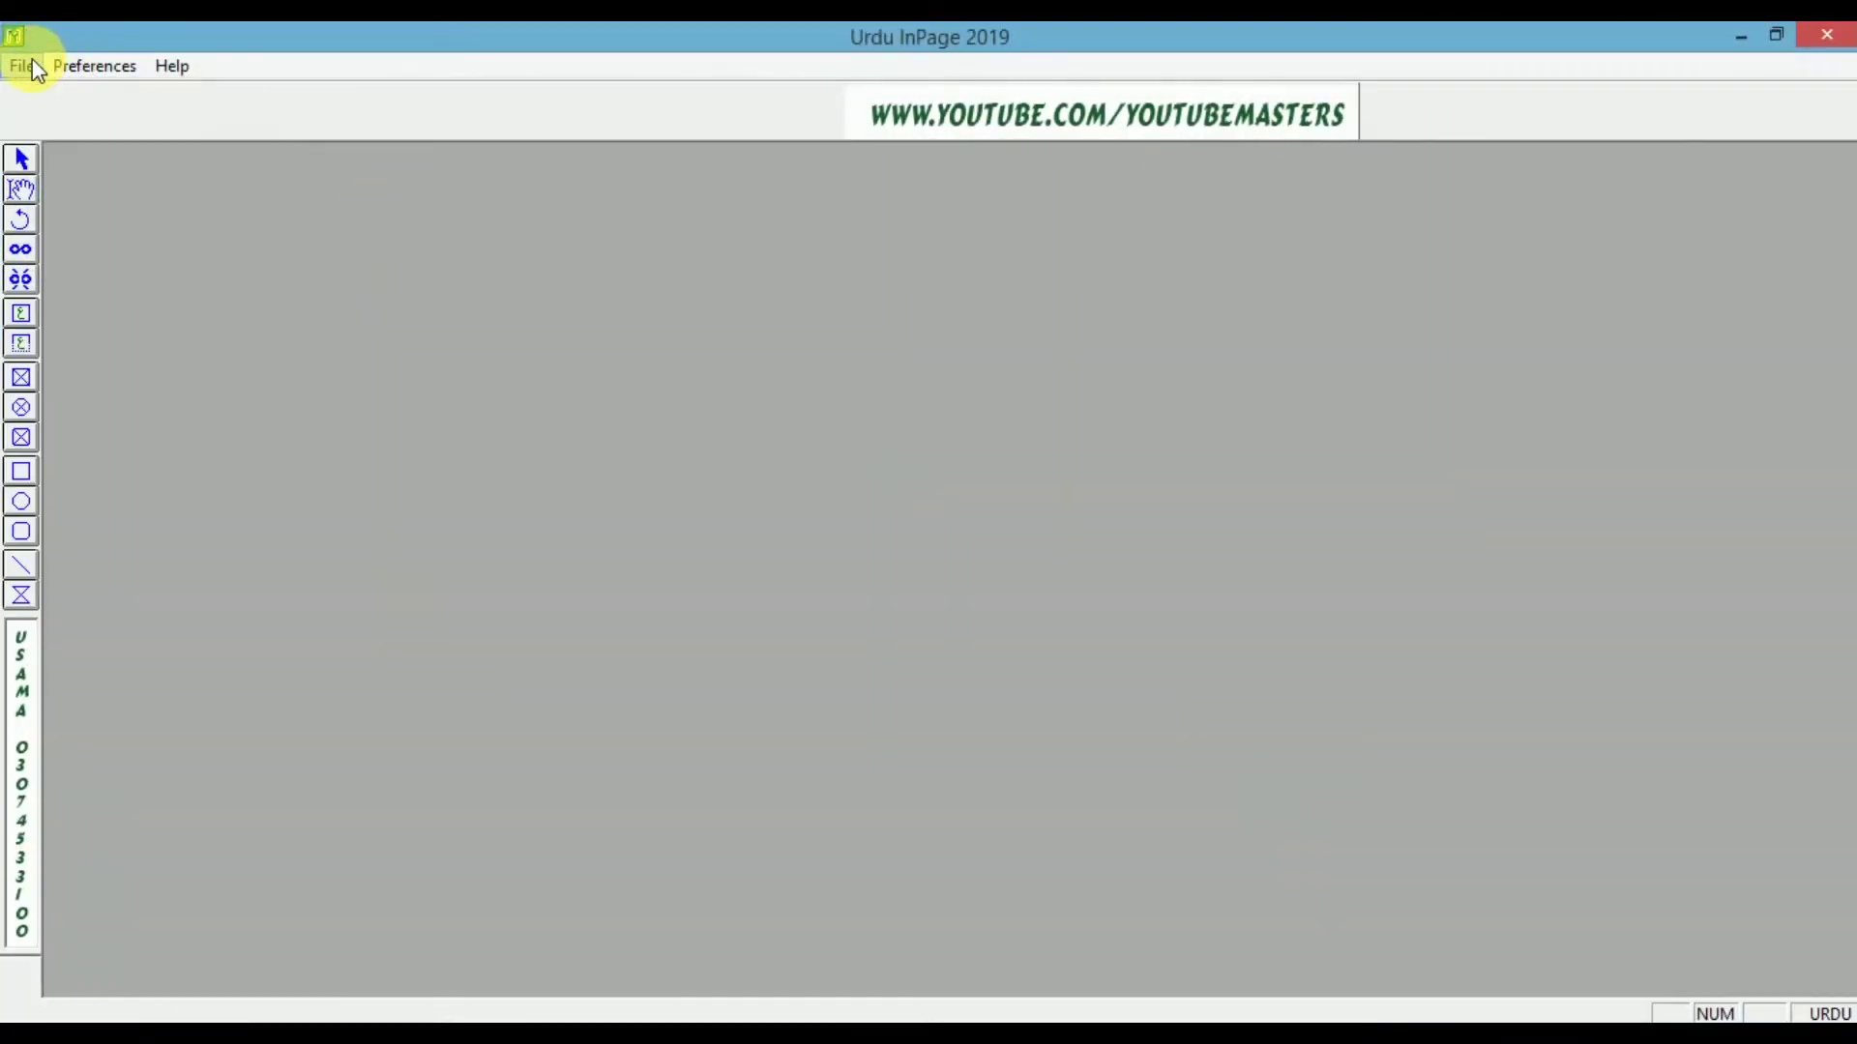
pyautogui.click(24, 65)
pyautogui.click(54, 93)
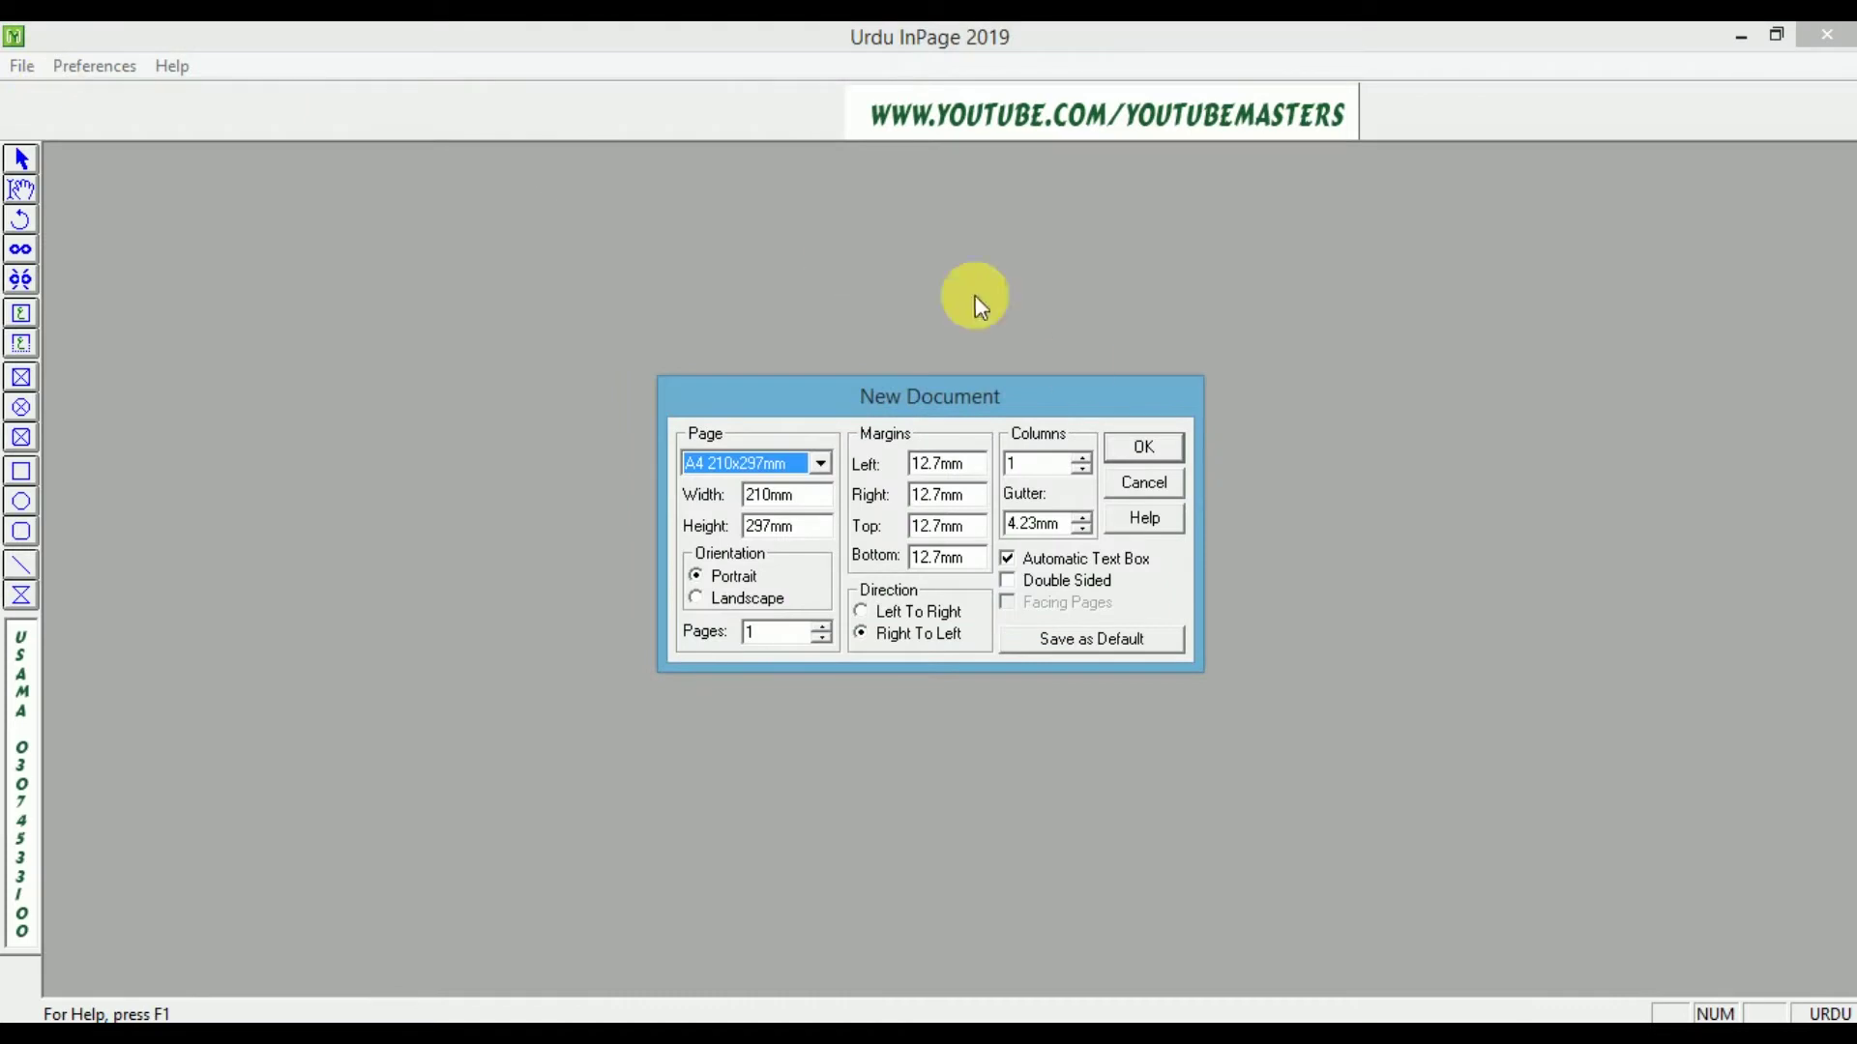
pyautogui.click(1145, 449)
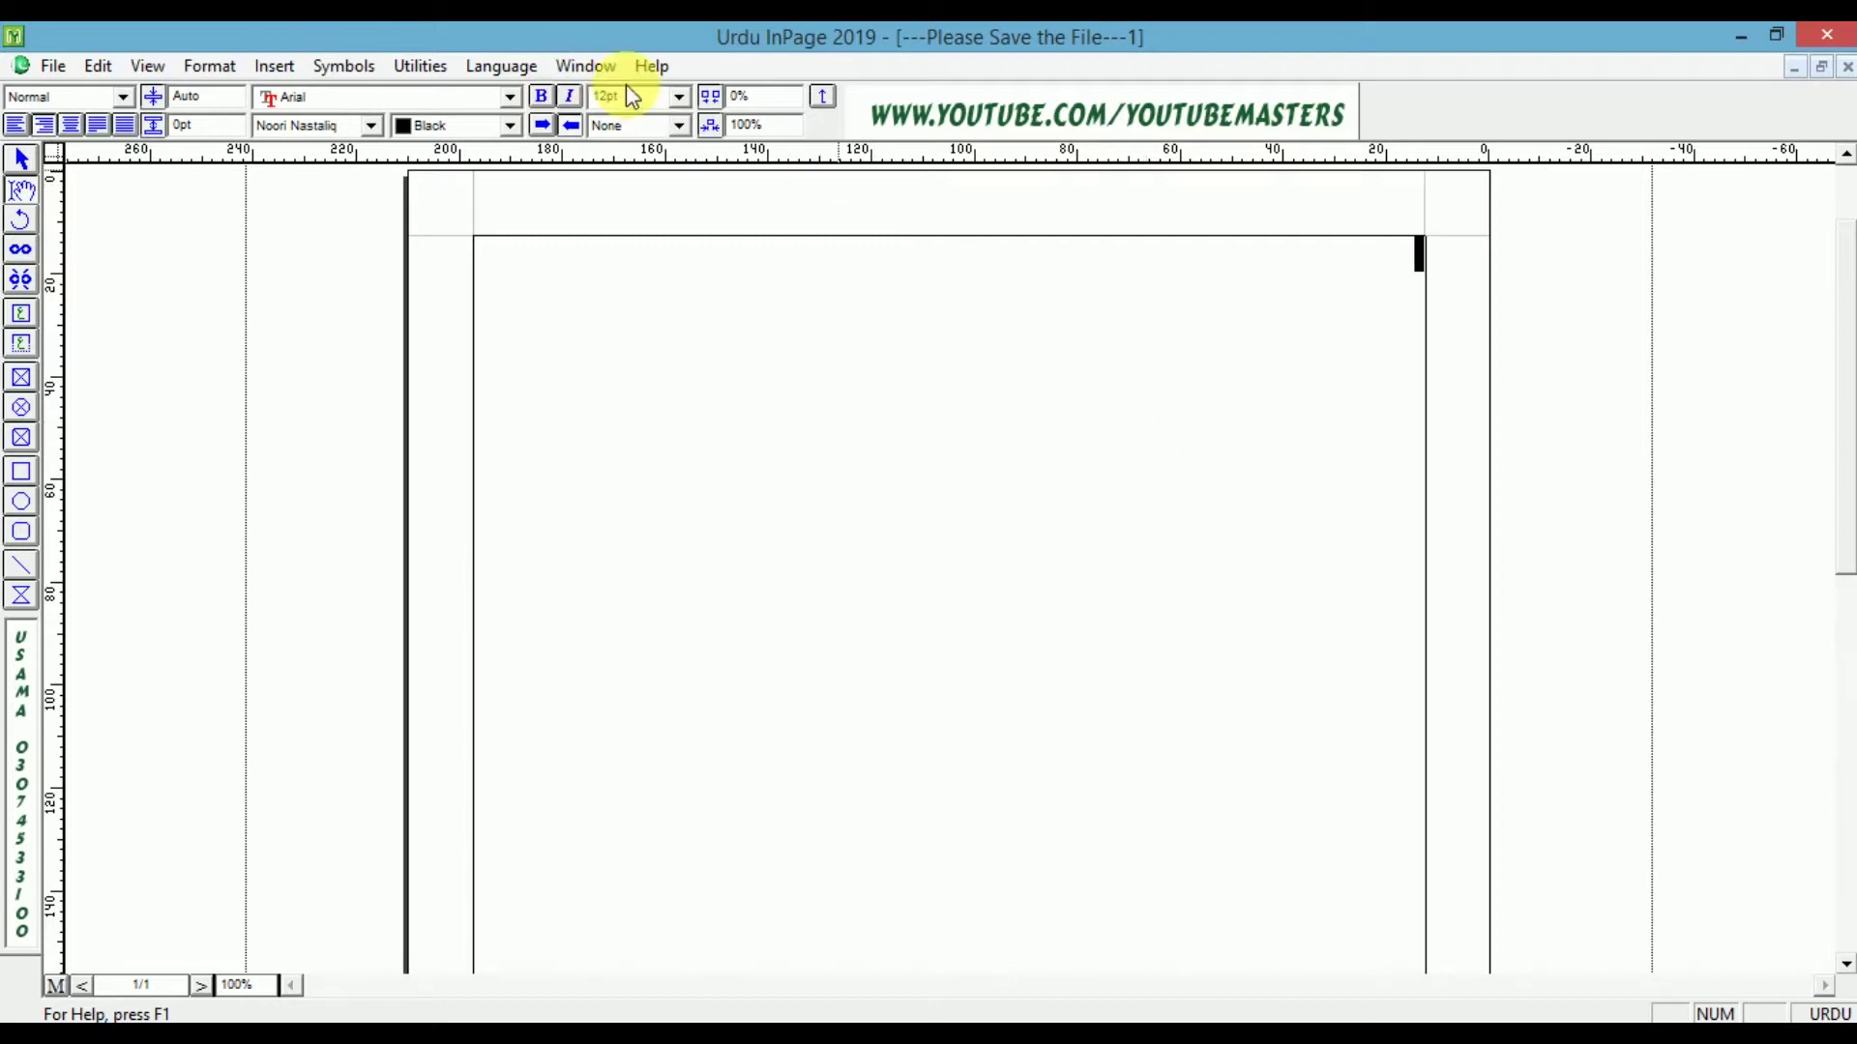
# - Choose 72pt text size, keep the typing language on Urdu, and open the Edit menu
pyautogui.click(680, 96)
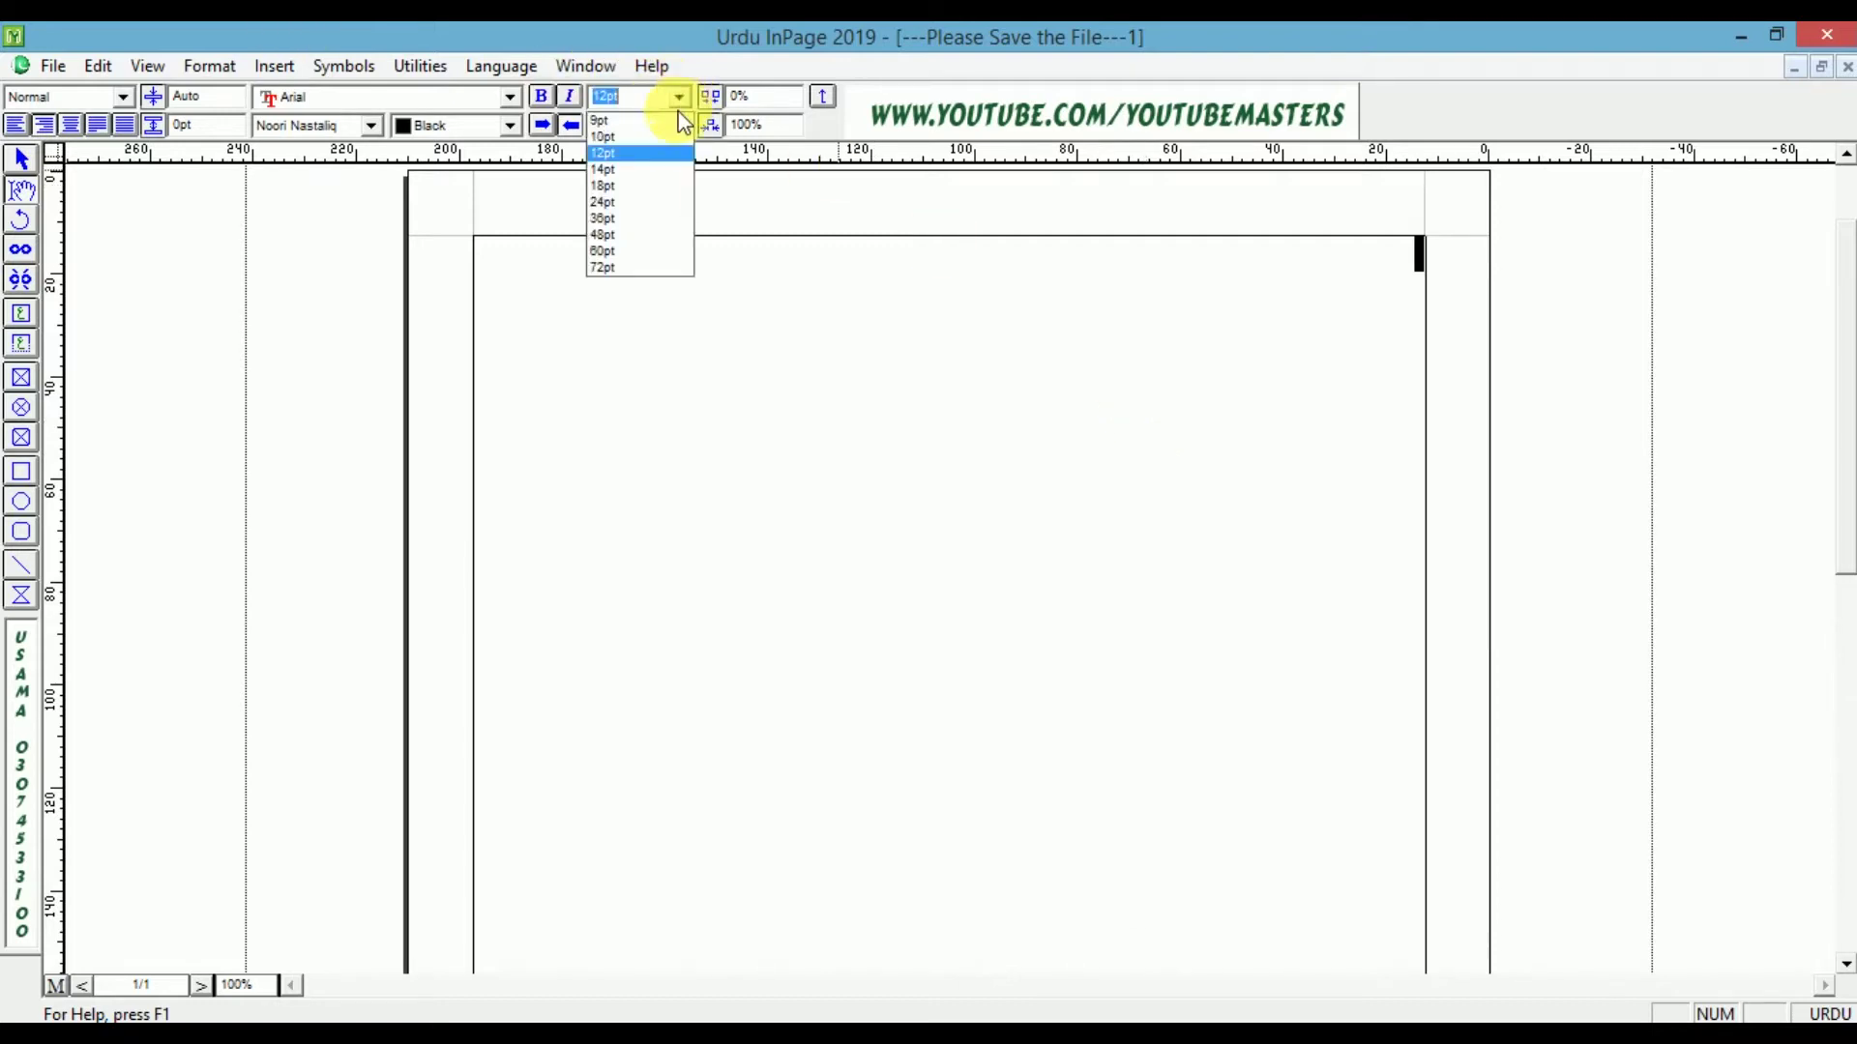
pyautogui.click(642, 268)
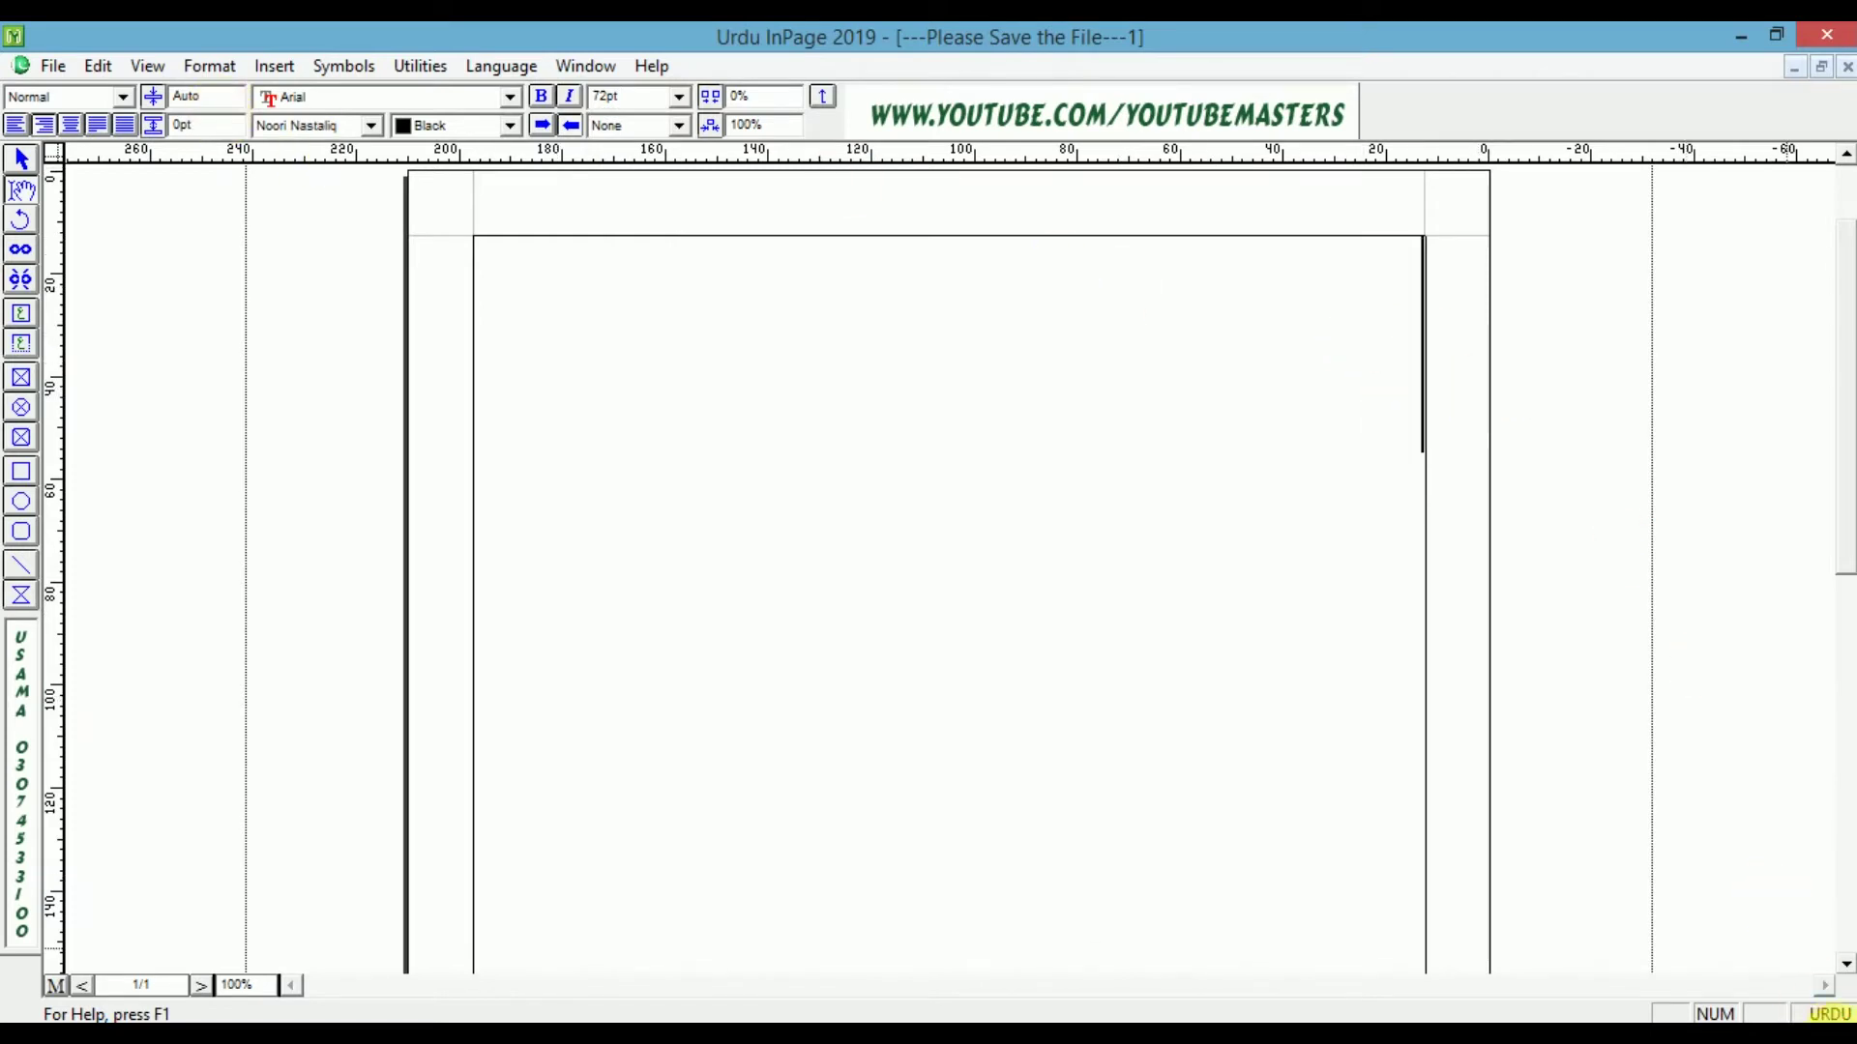
pyautogui.click(1835, 1014)
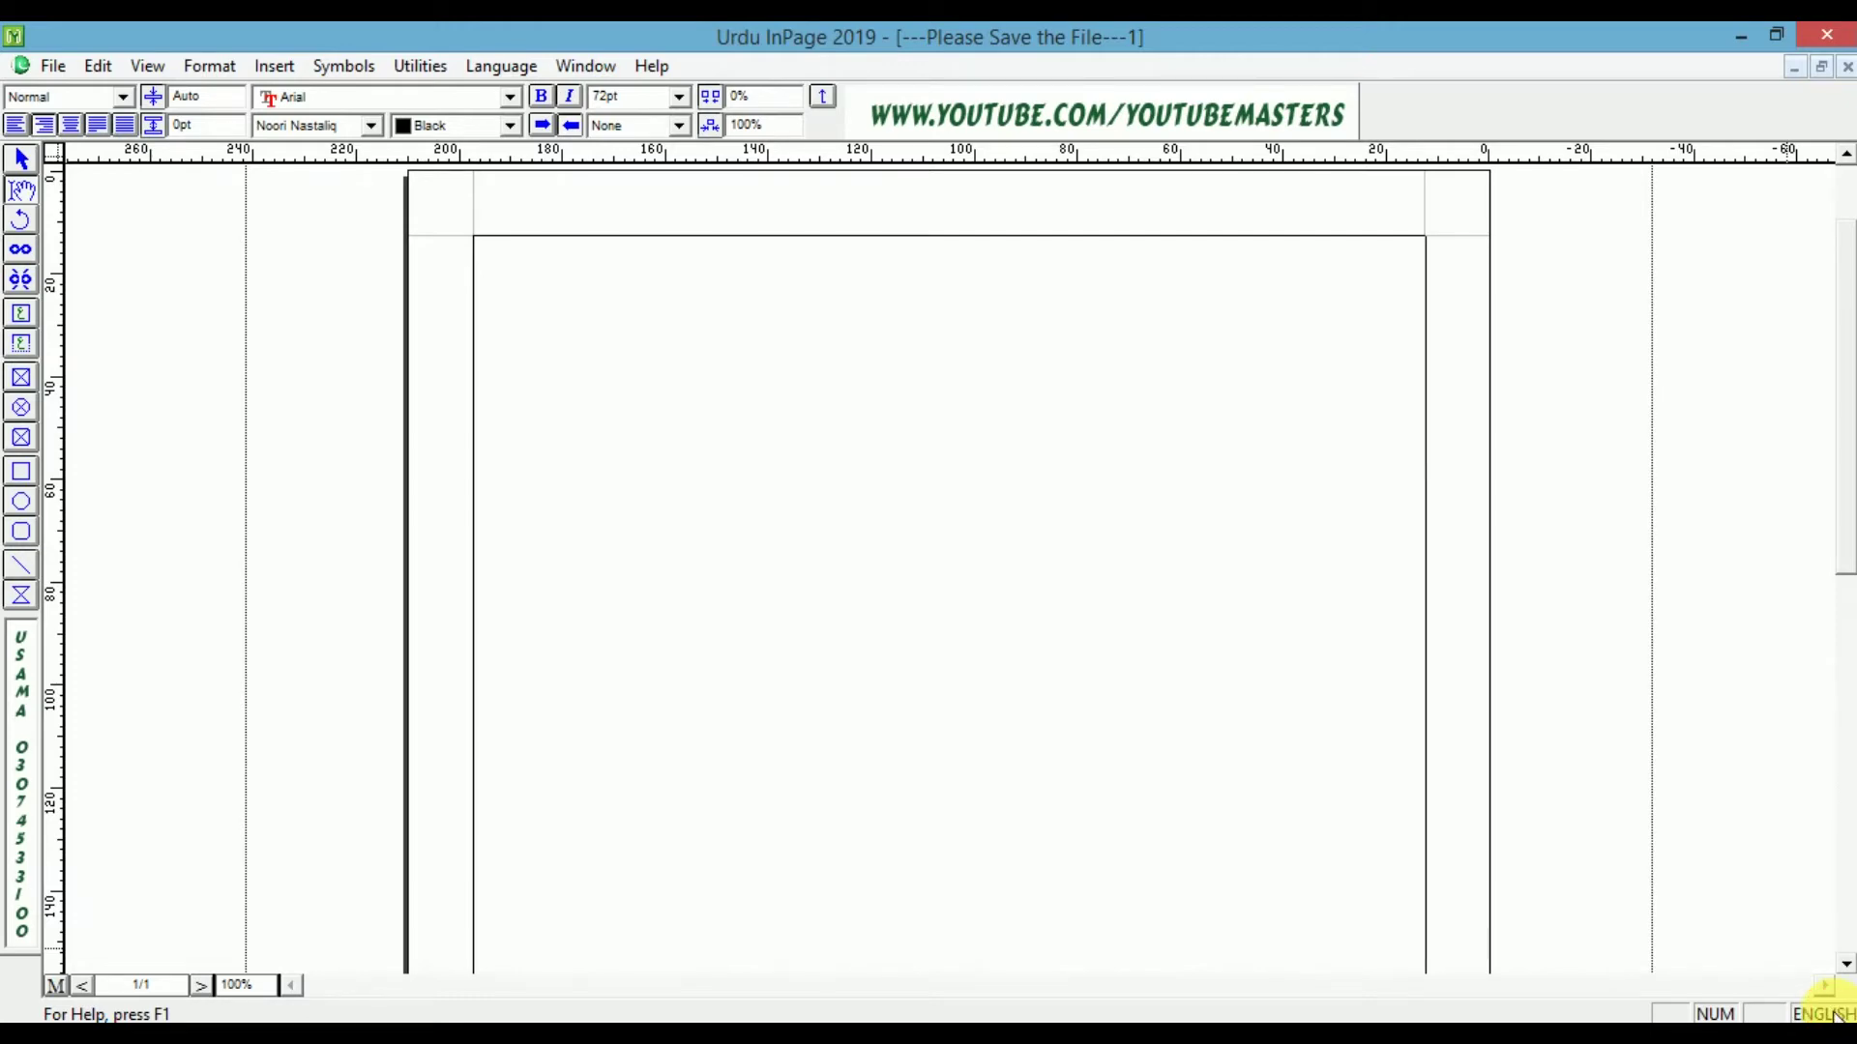
pyautogui.click(1835, 1014)
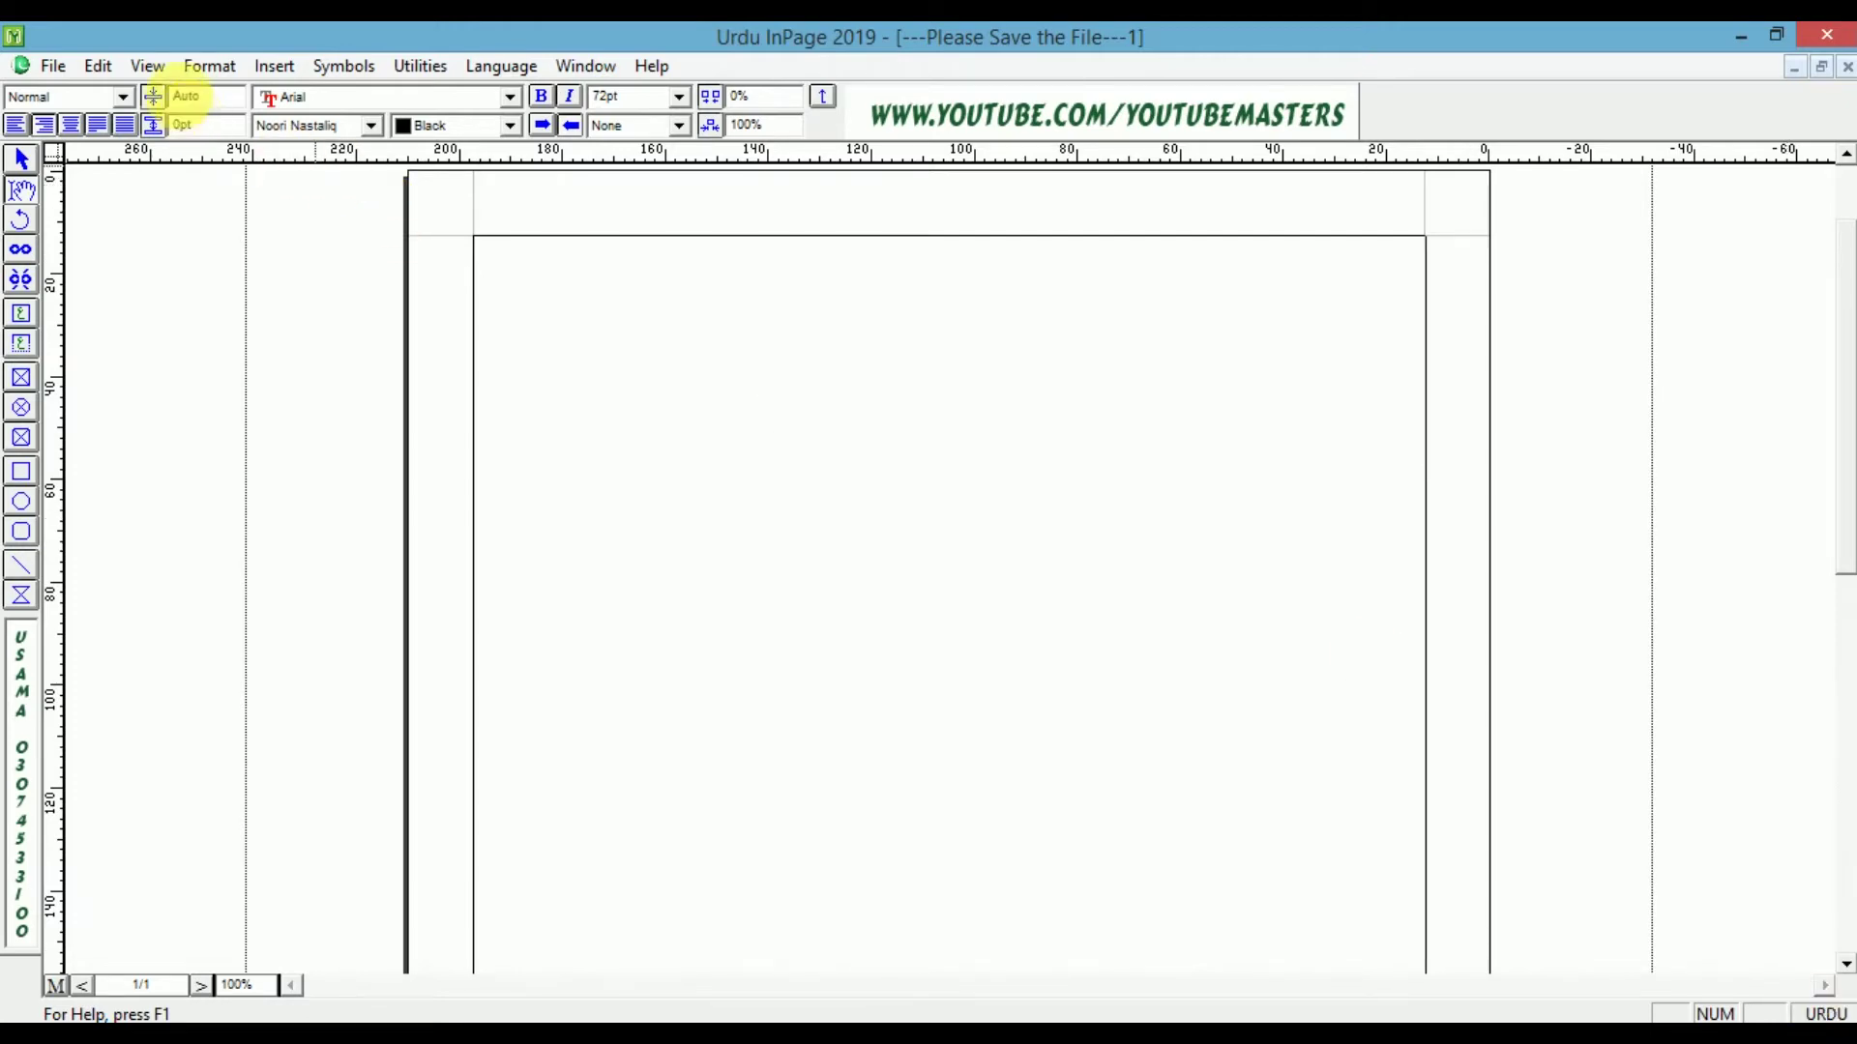
pyautogui.click(101, 65)
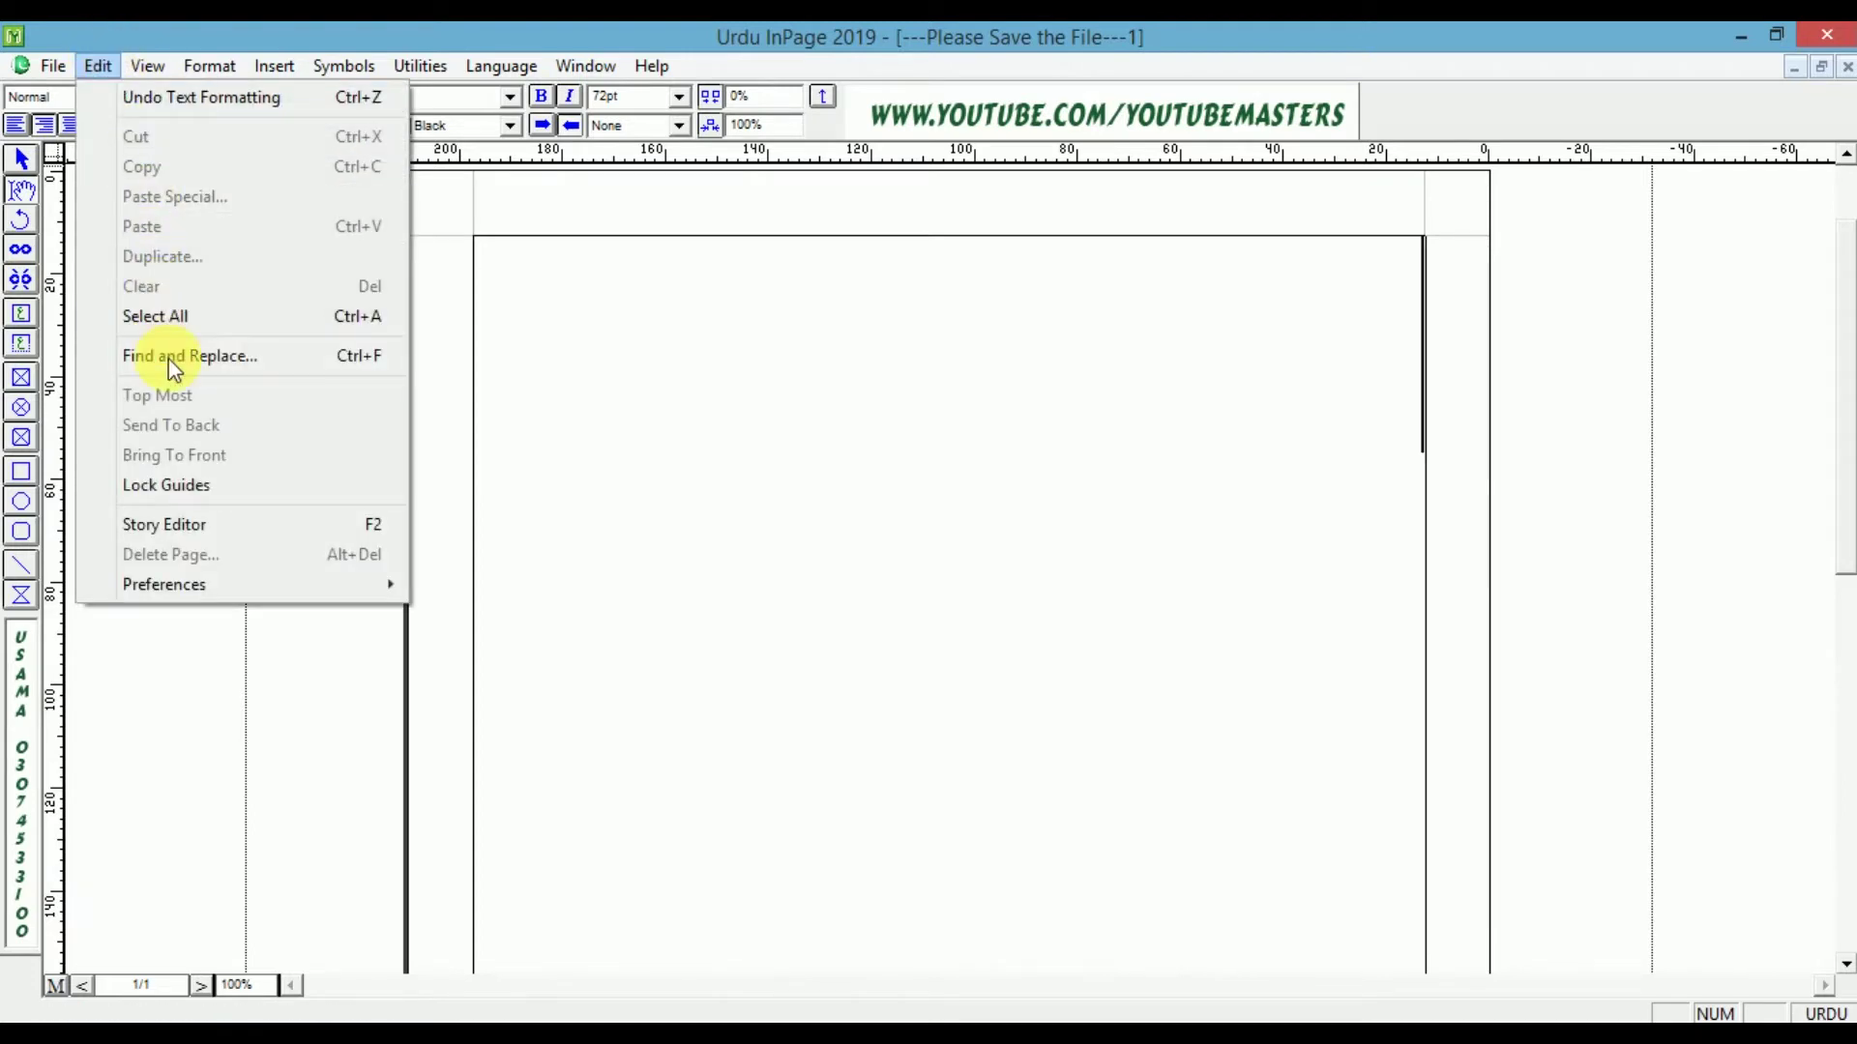
pyautogui.moveTo(218, 584)
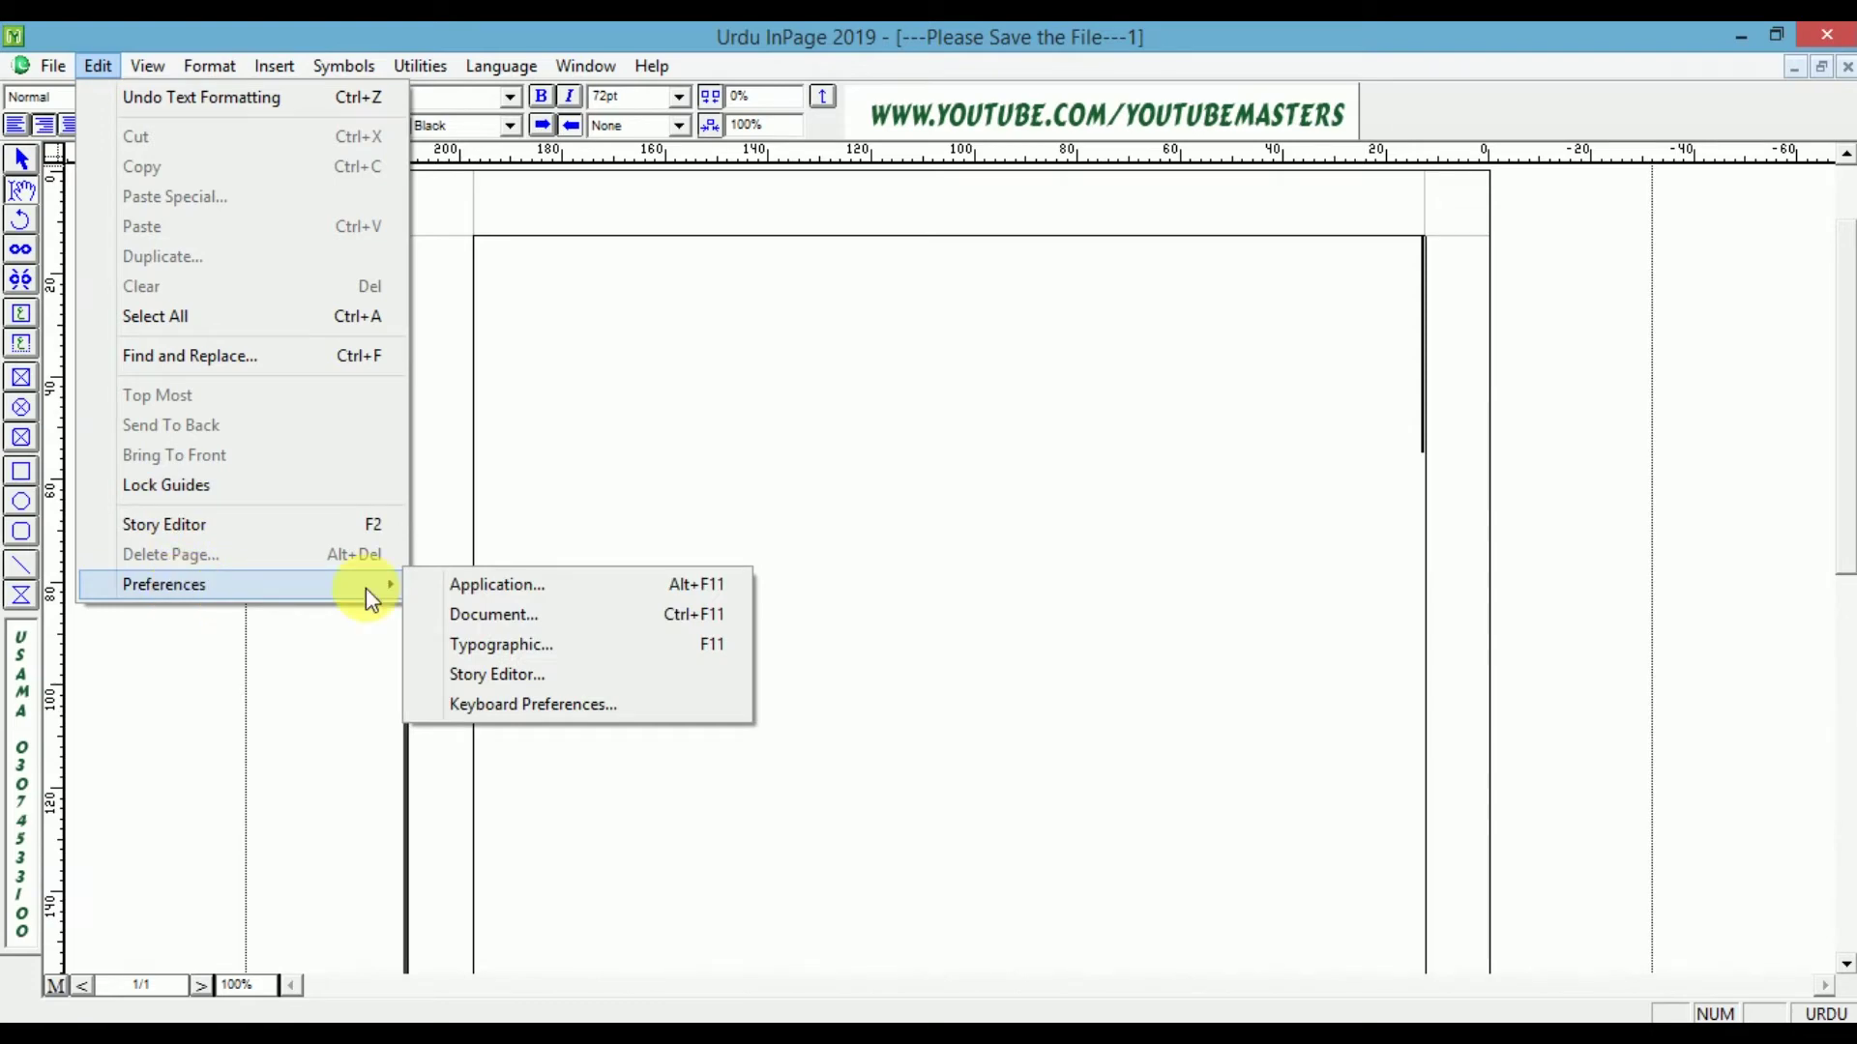
# - Tick Enable Pushtu in Keyboard Preferences with the Monotype keyboard and confirm
pyautogui.click(479, 702)
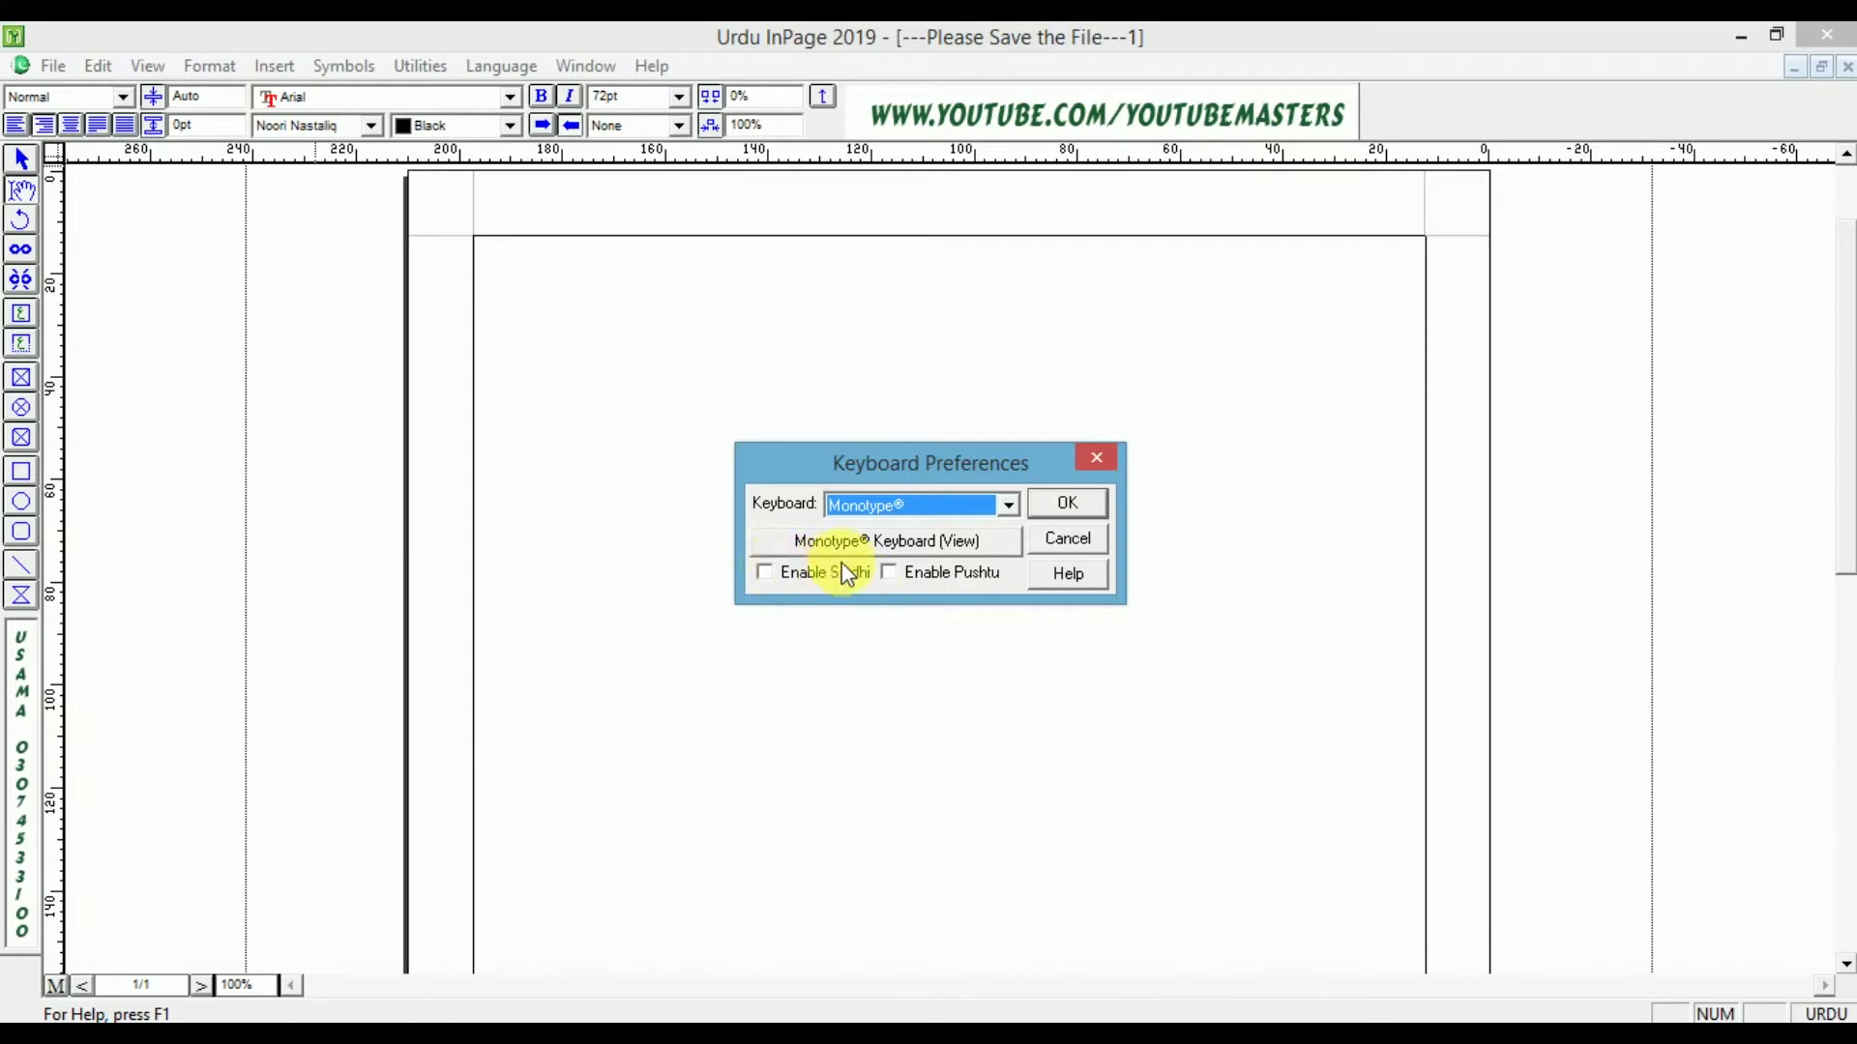
pyautogui.click(888, 573)
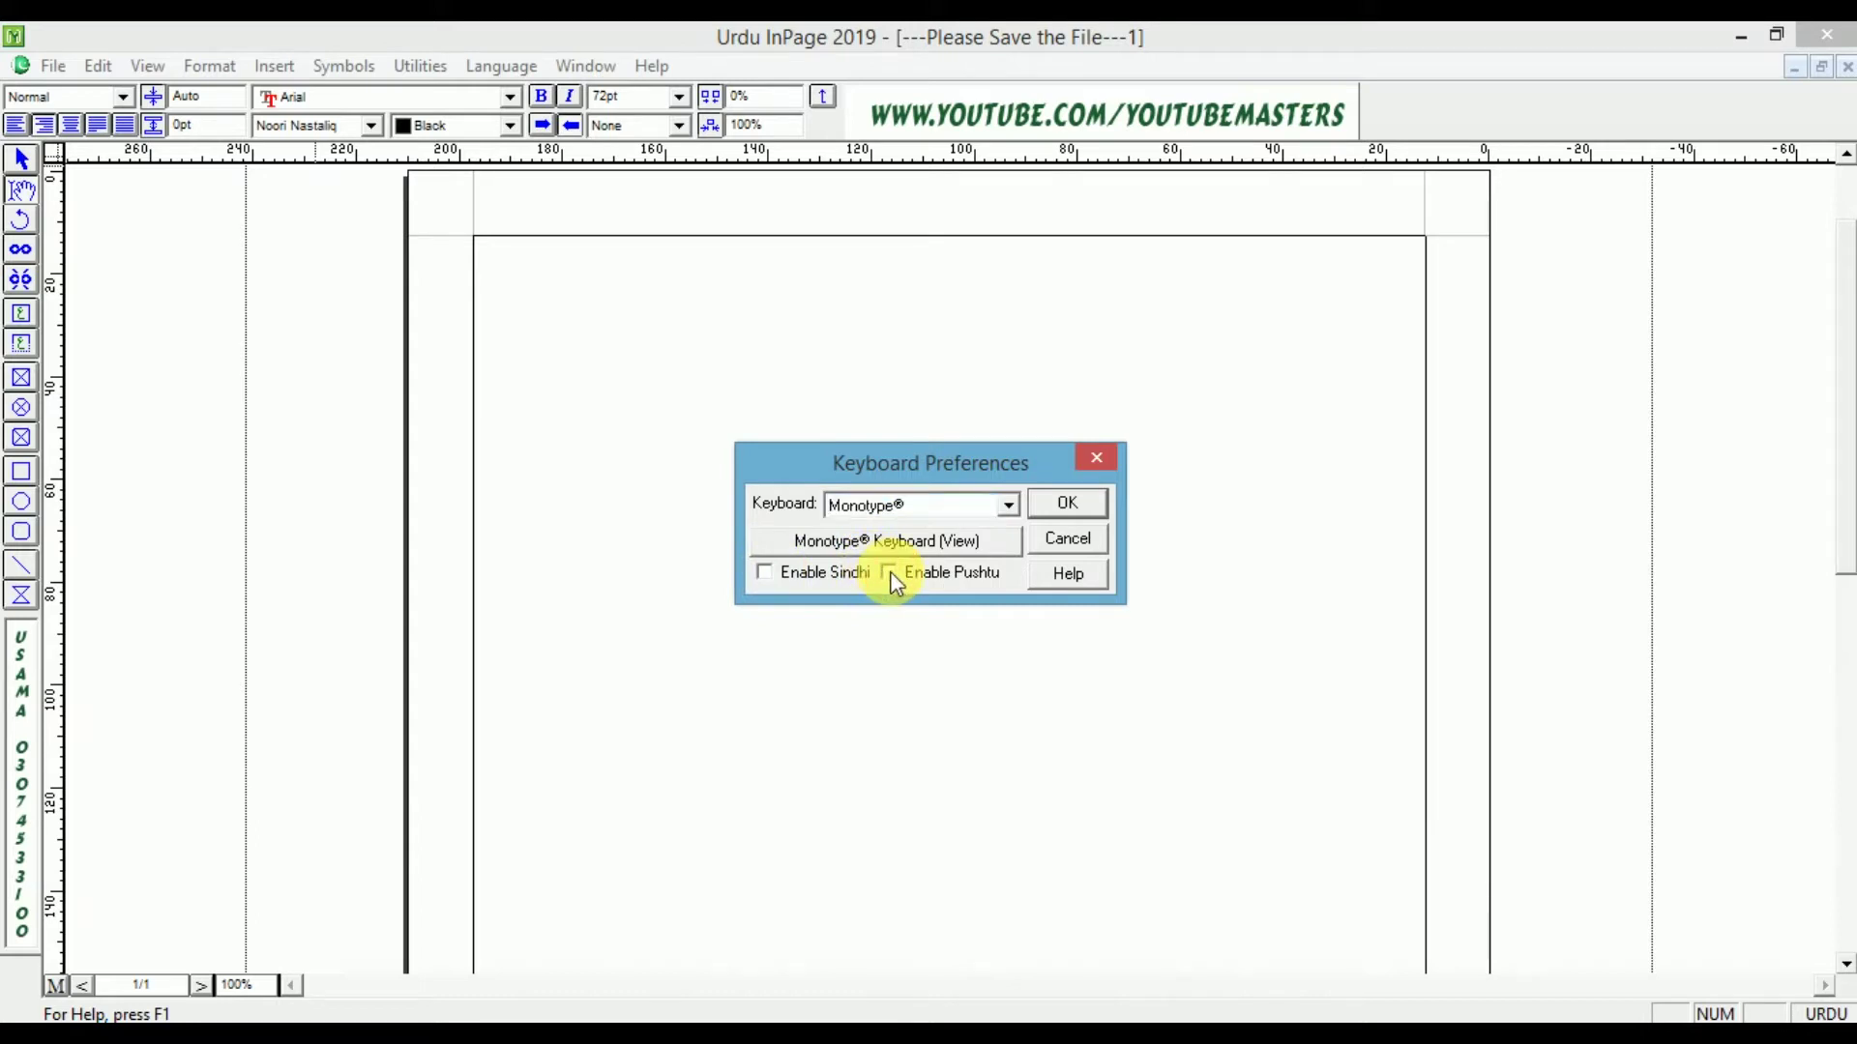
pyautogui.click(1068, 505)
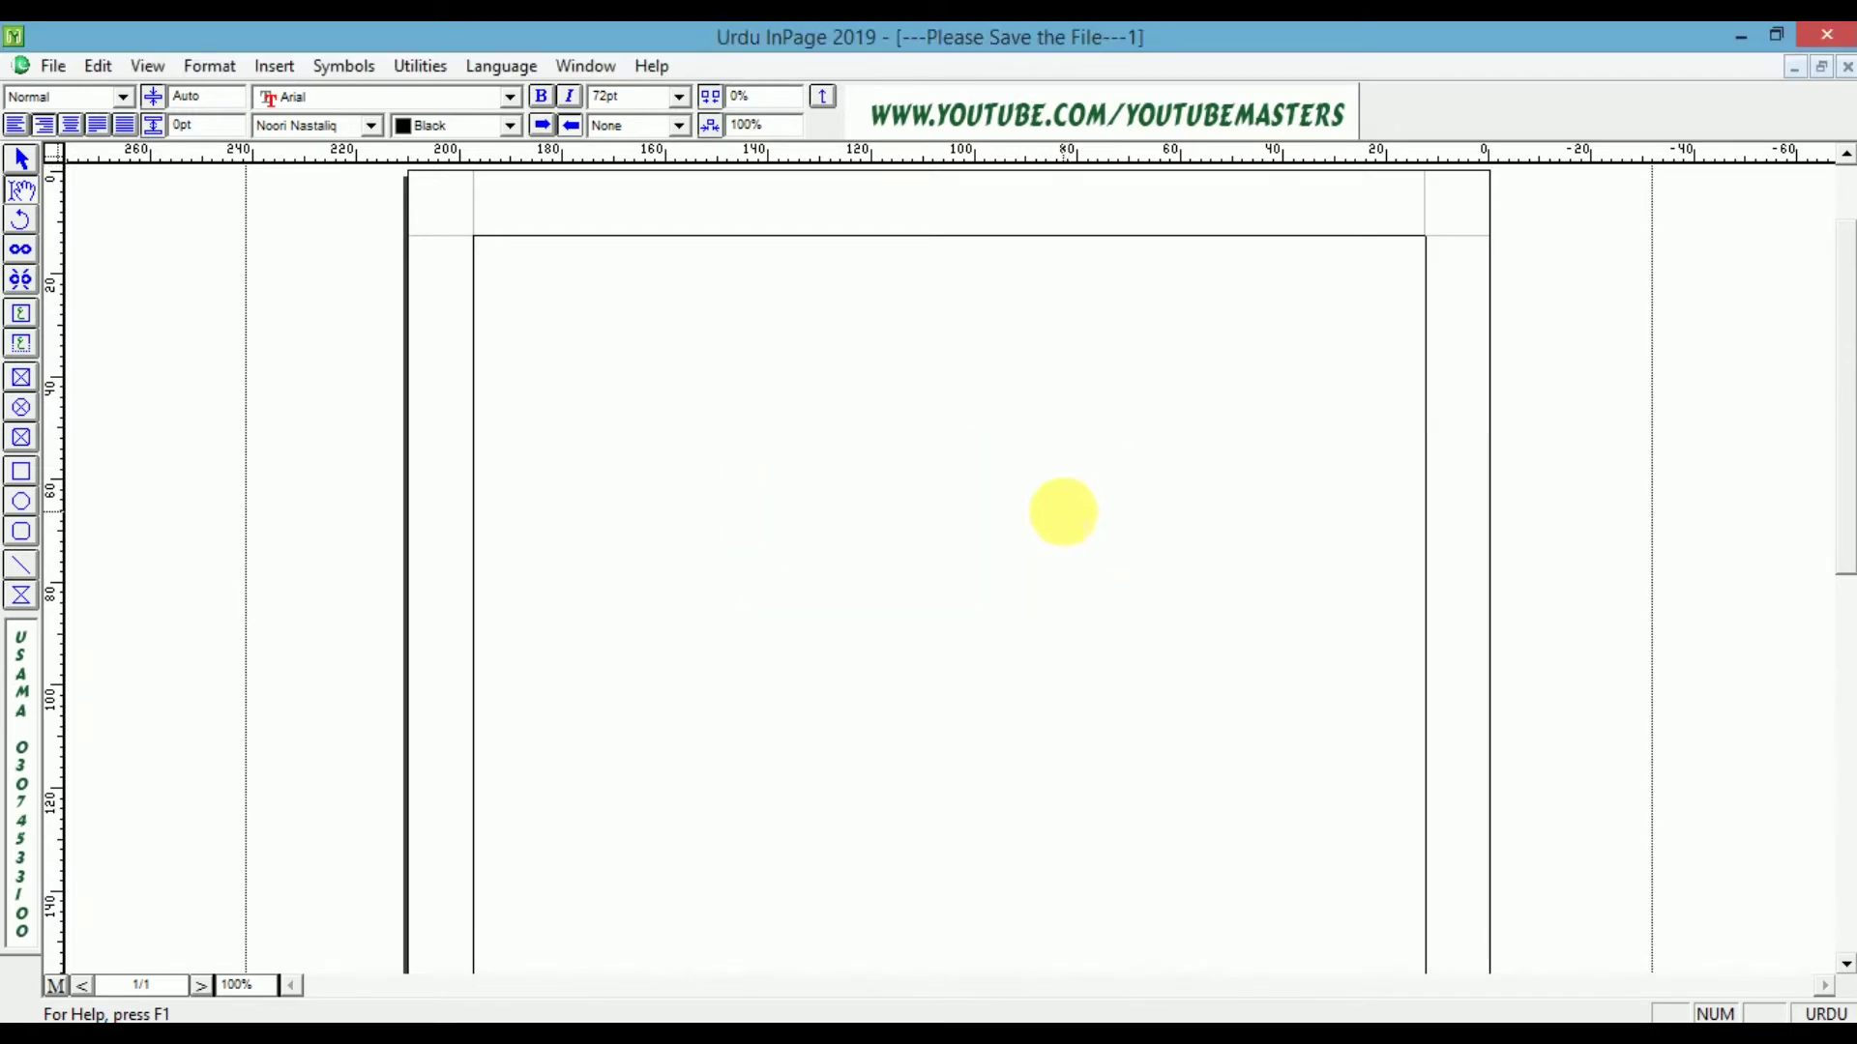
# - Switch to PUSHTU and type three lines: پښتو, سجفسد and دجسفج
pyautogui.click(1828, 1013)
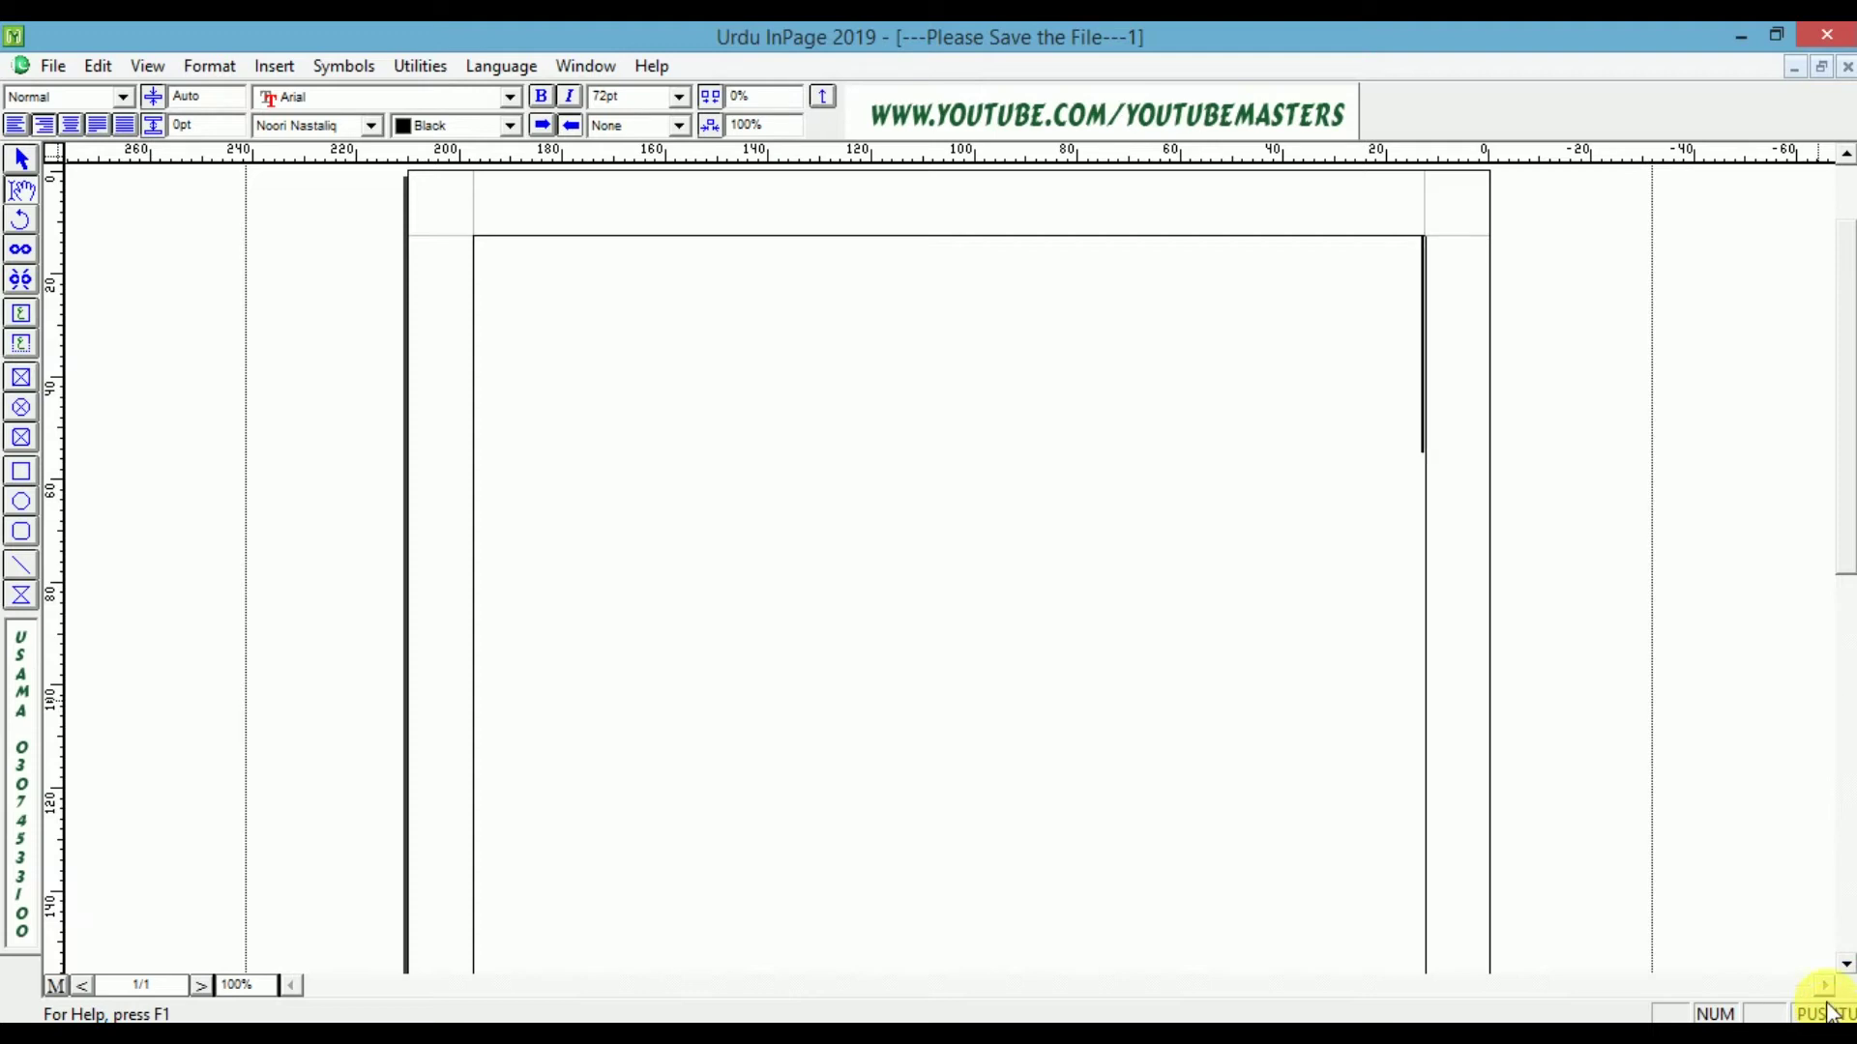
pyautogui.write('پ')
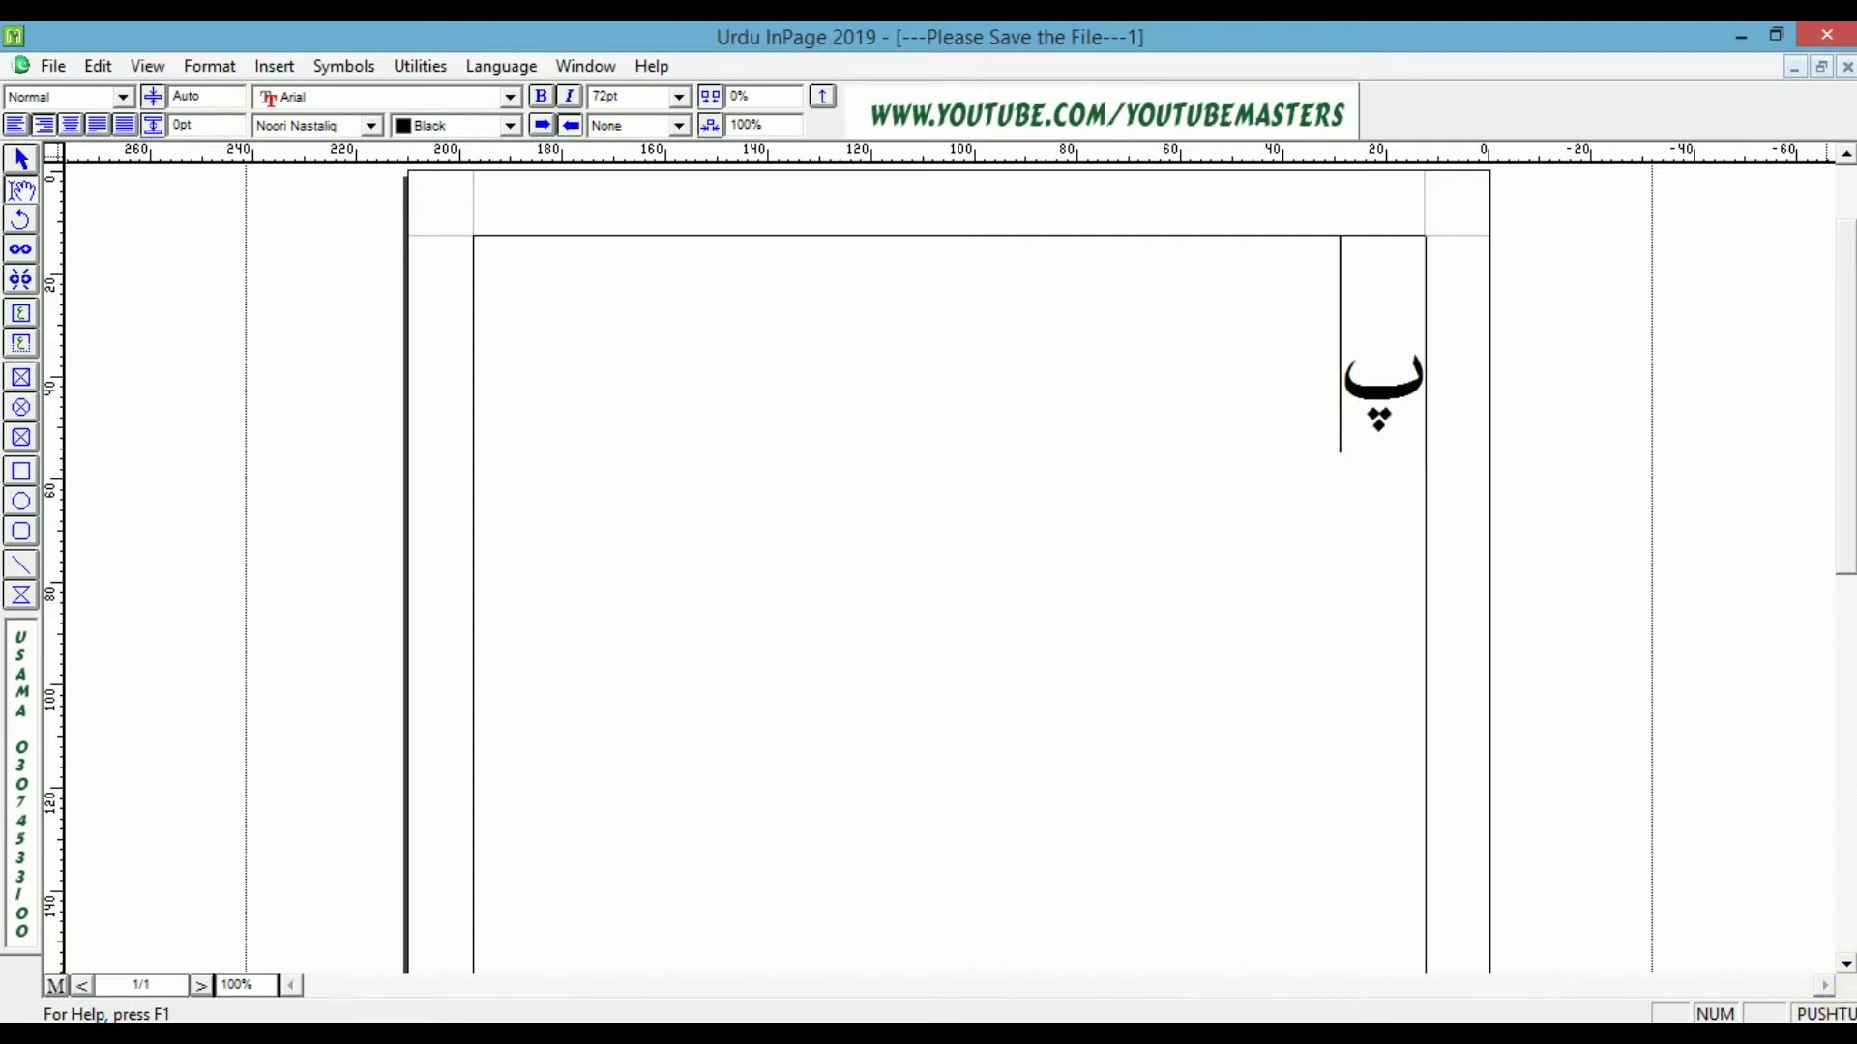
pyautogui.write('ښ')
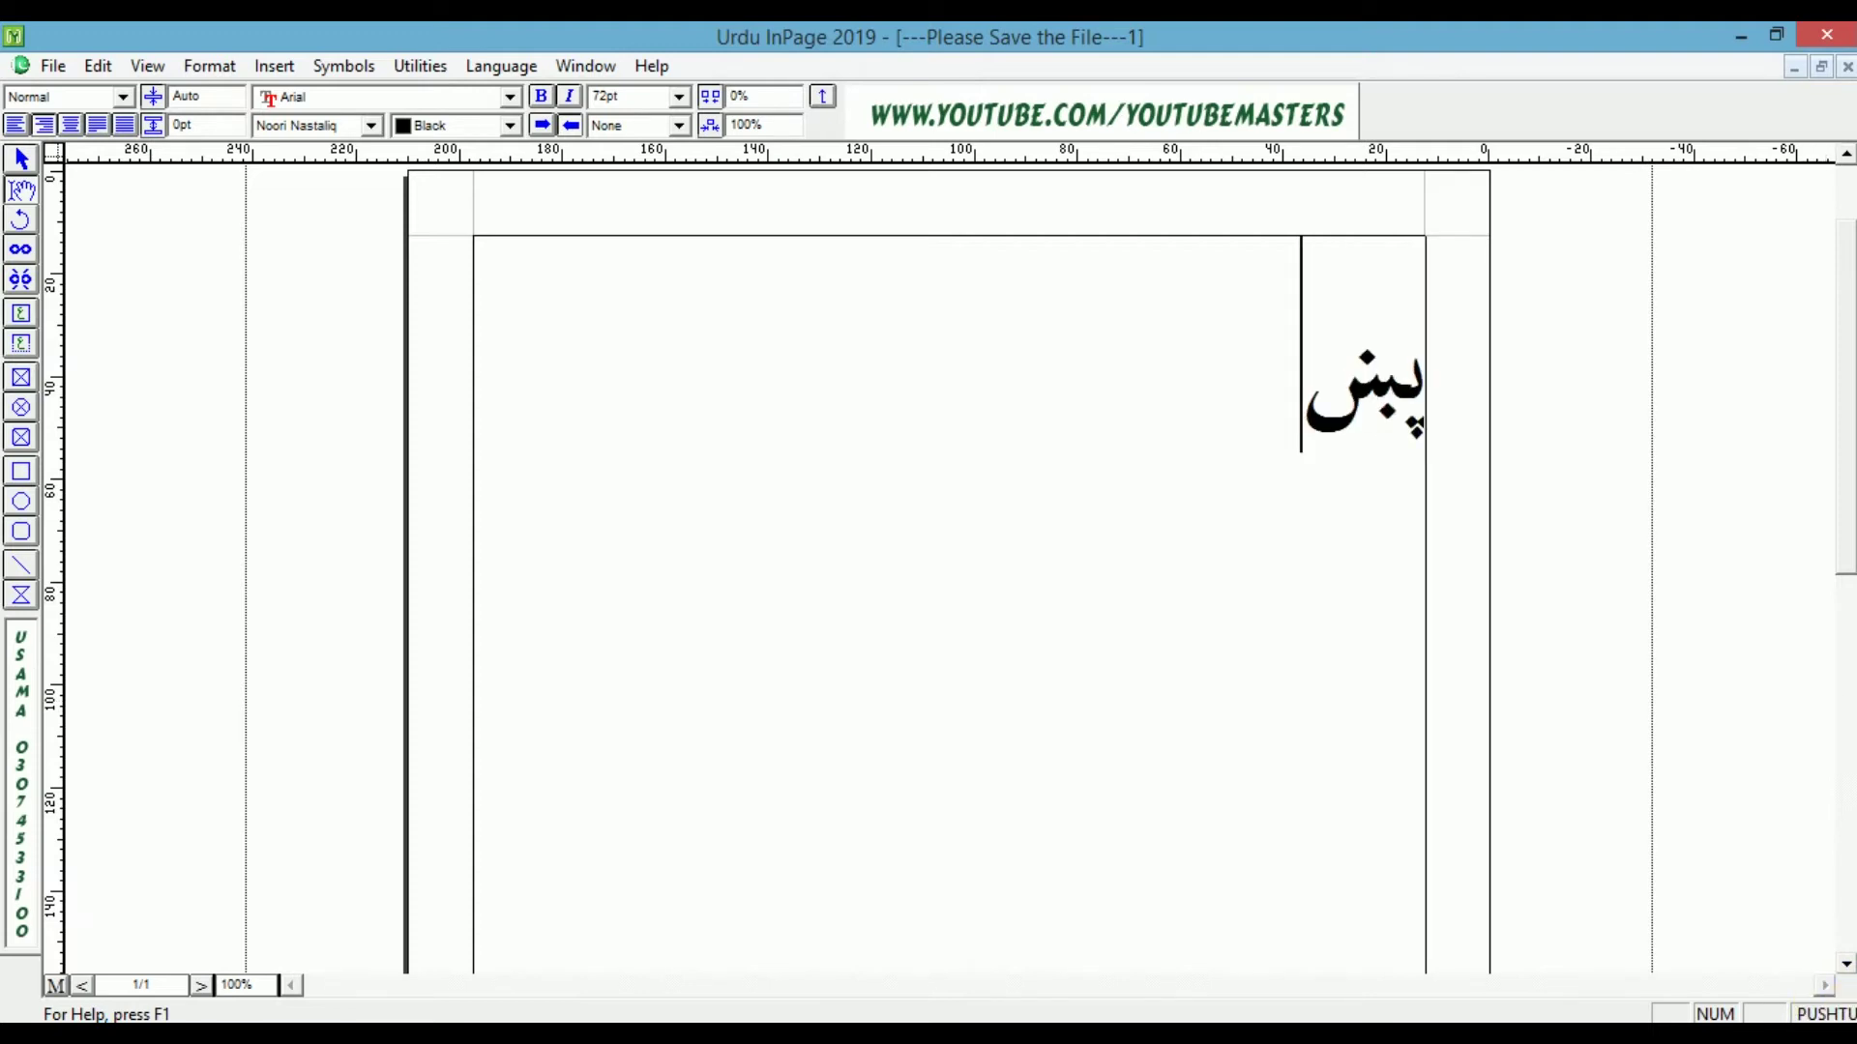
pyautogui.write('تو')
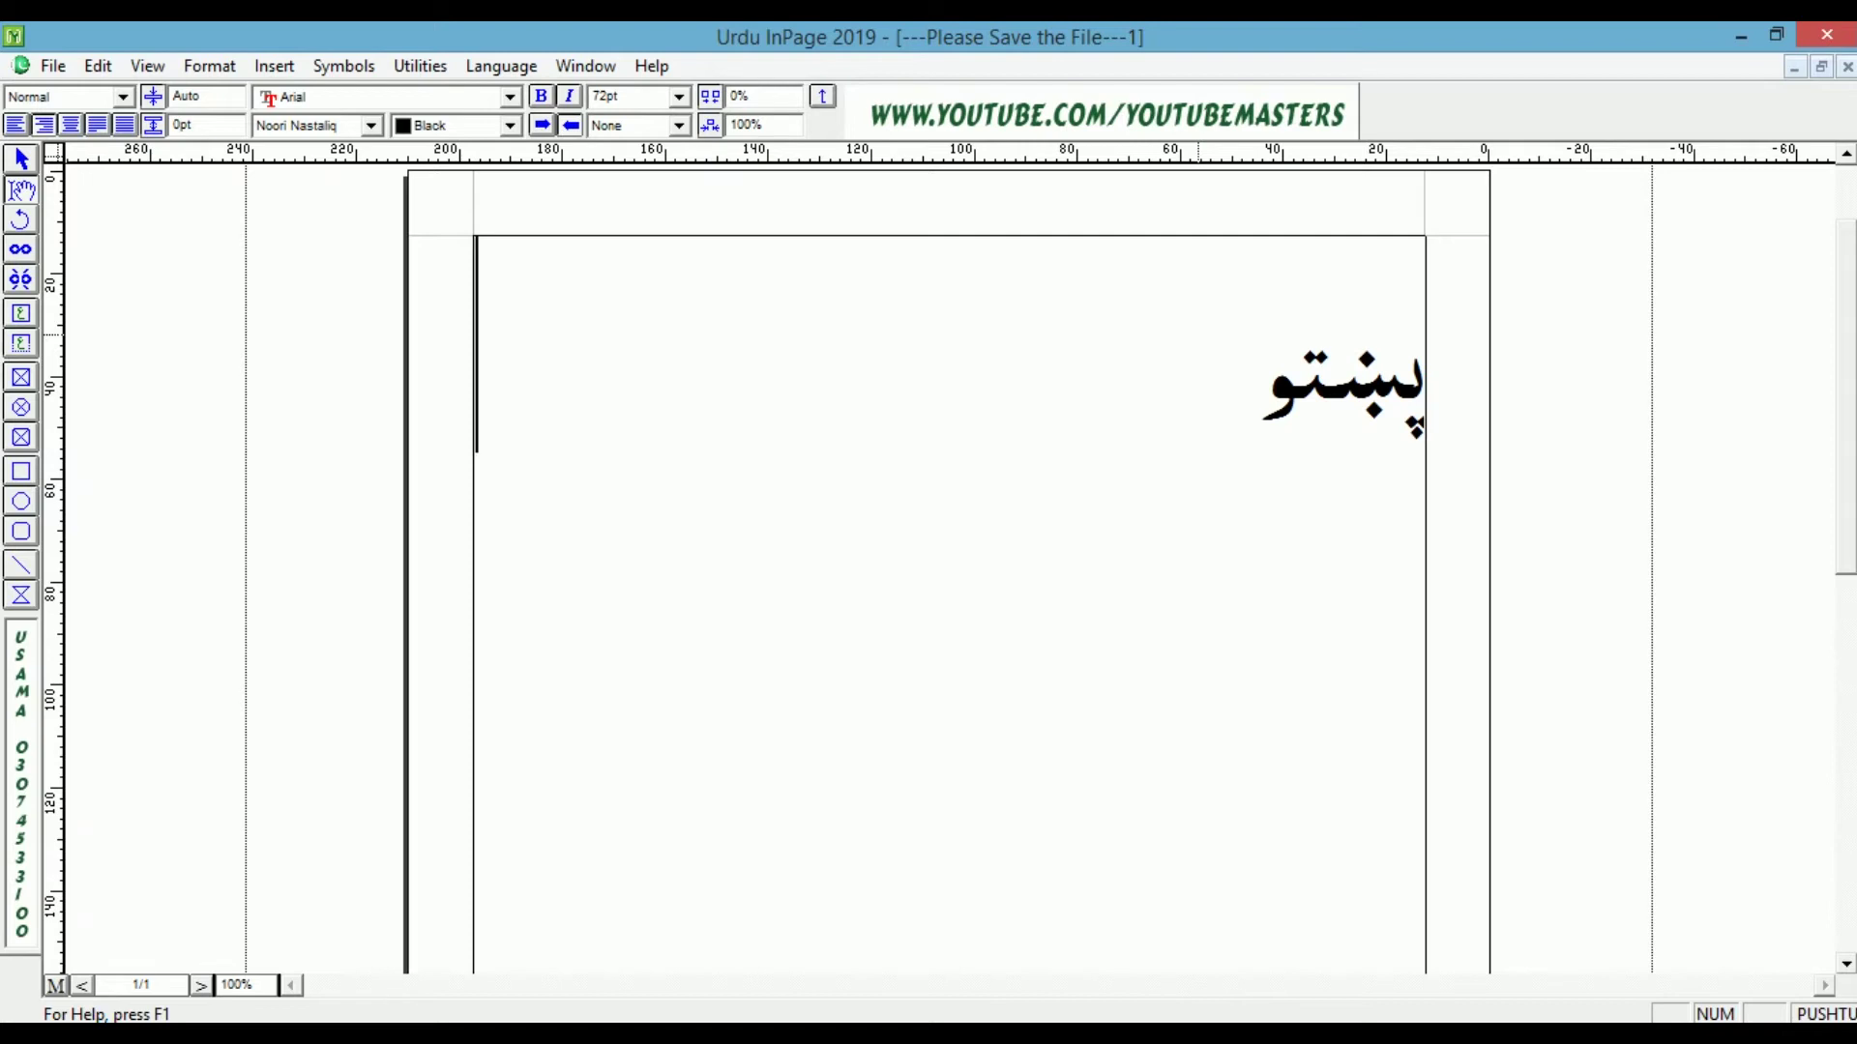
pyautogui.press('Return')
pyautogui.write('س')
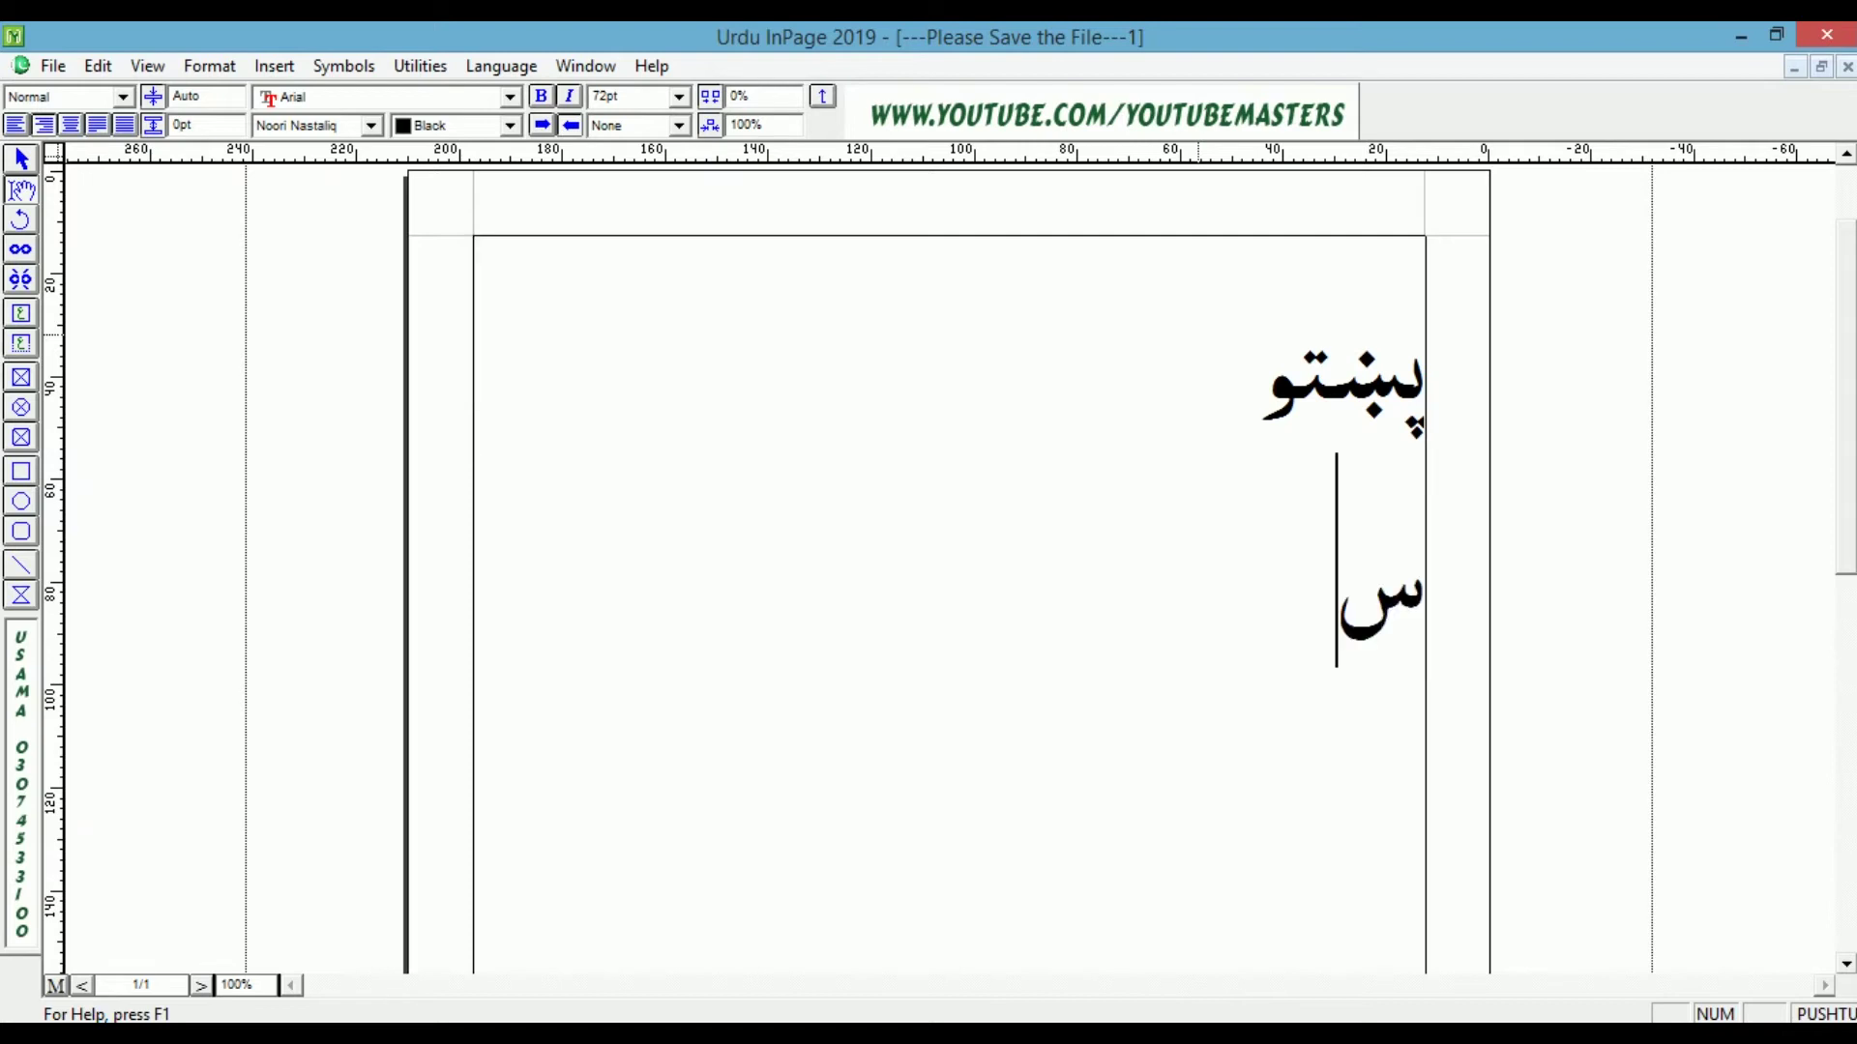
pyautogui.write('جفسد')
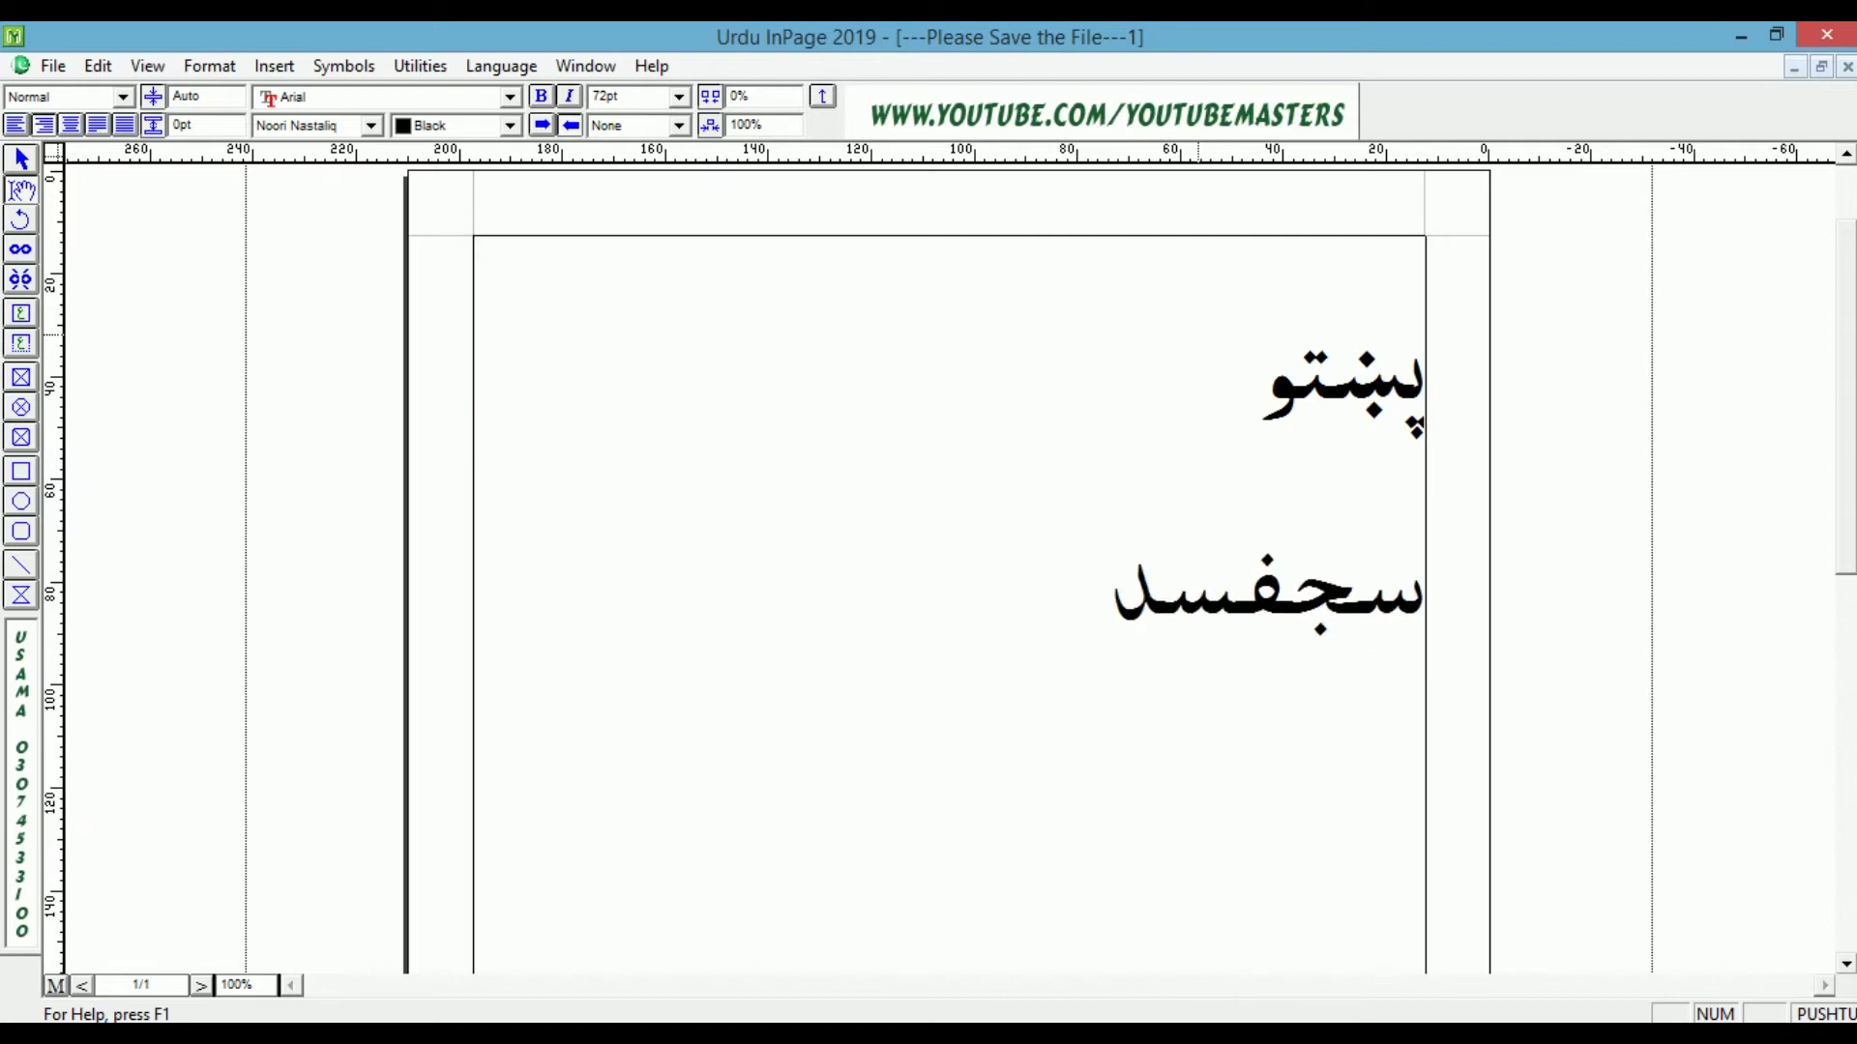
pyautogui.press('Return')
pyautogui.write('دجسفج')
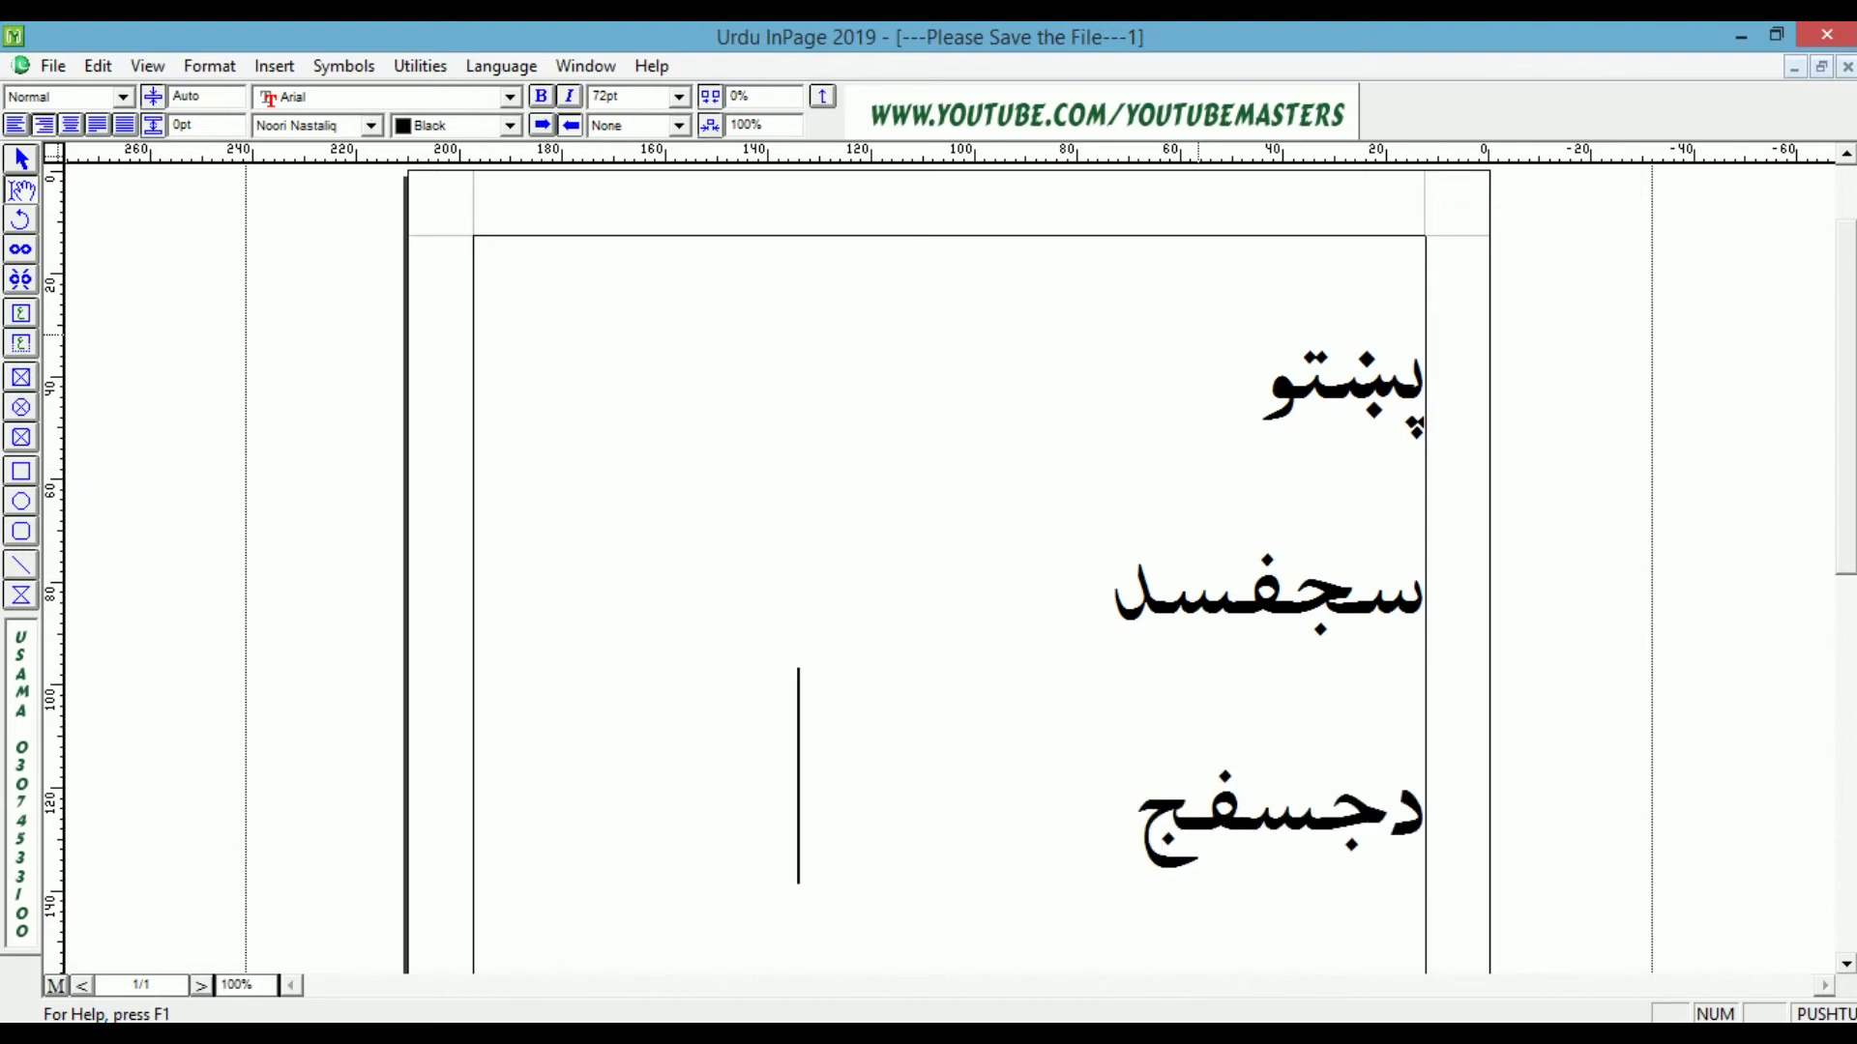
pyautogui.press('Return')
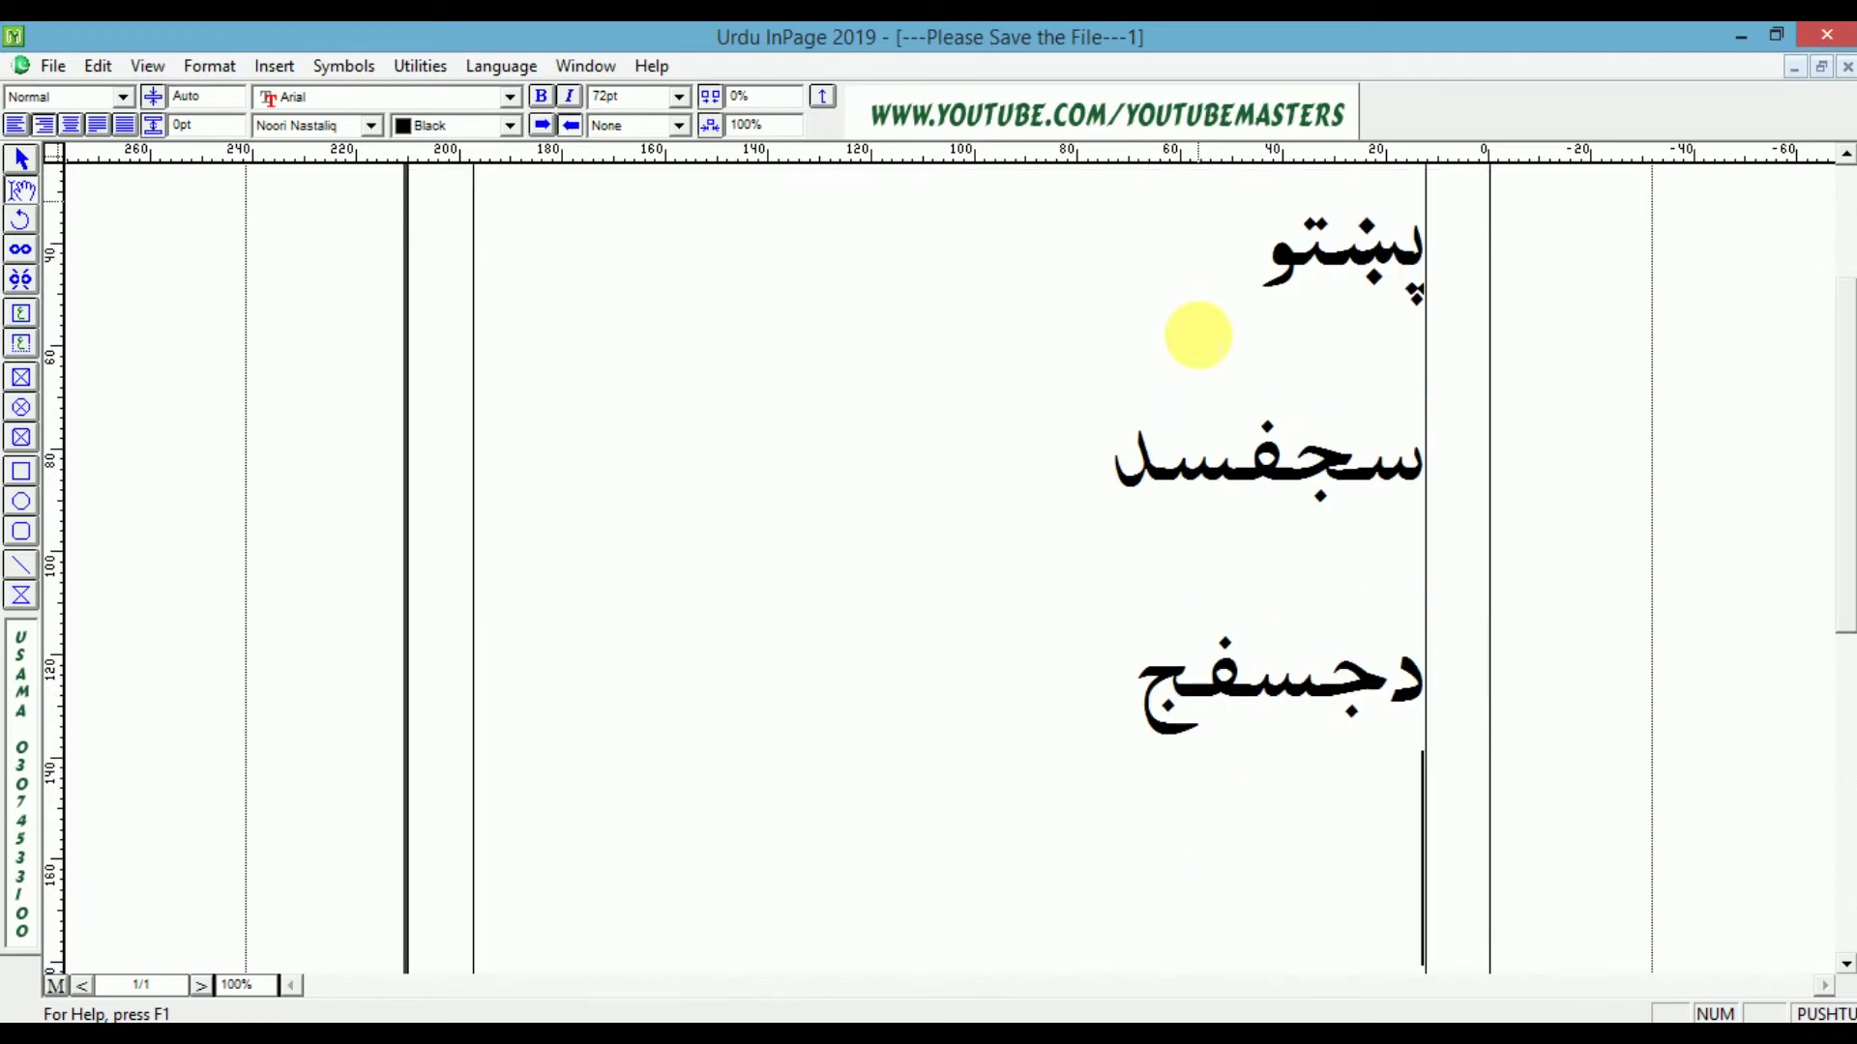
# - Delete all text, test-type and erase مفیب in Urdu, then retype پښتو in Pushtu
pyautogui.hotkey('ctrl', 'a')
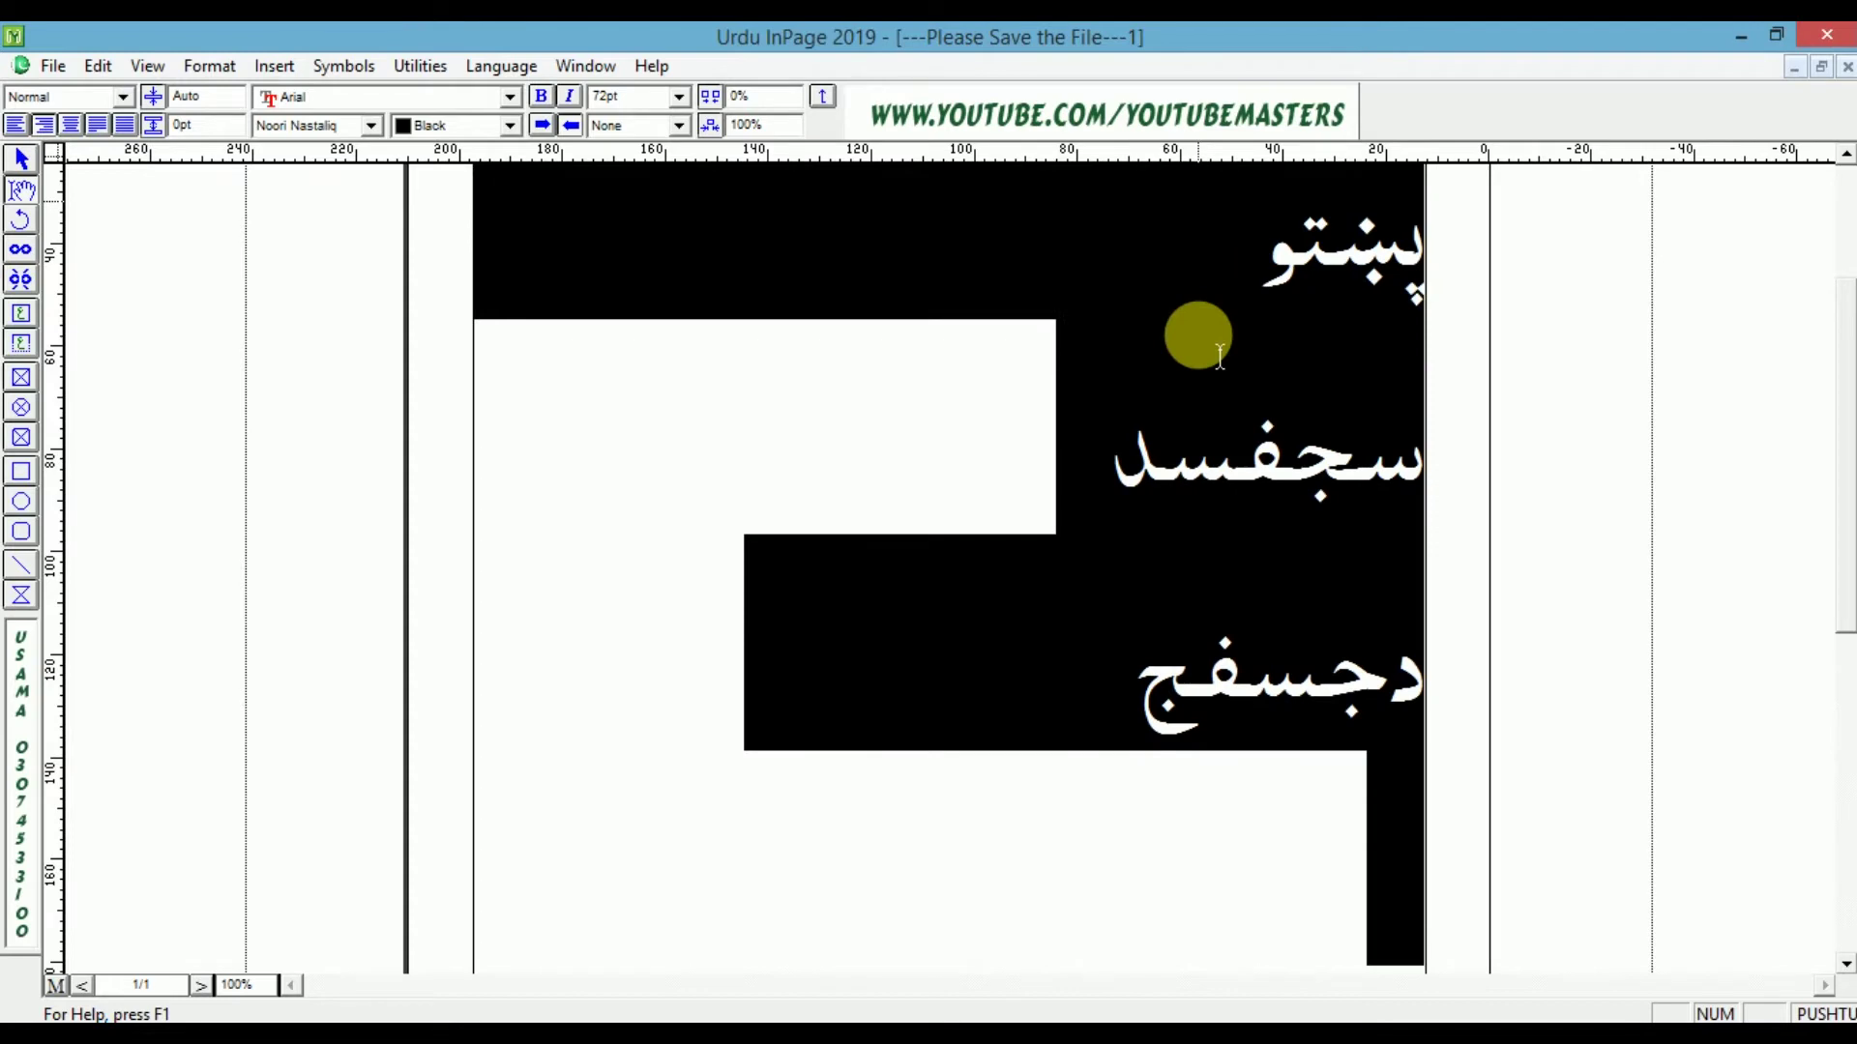
pyautogui.press('Delete')
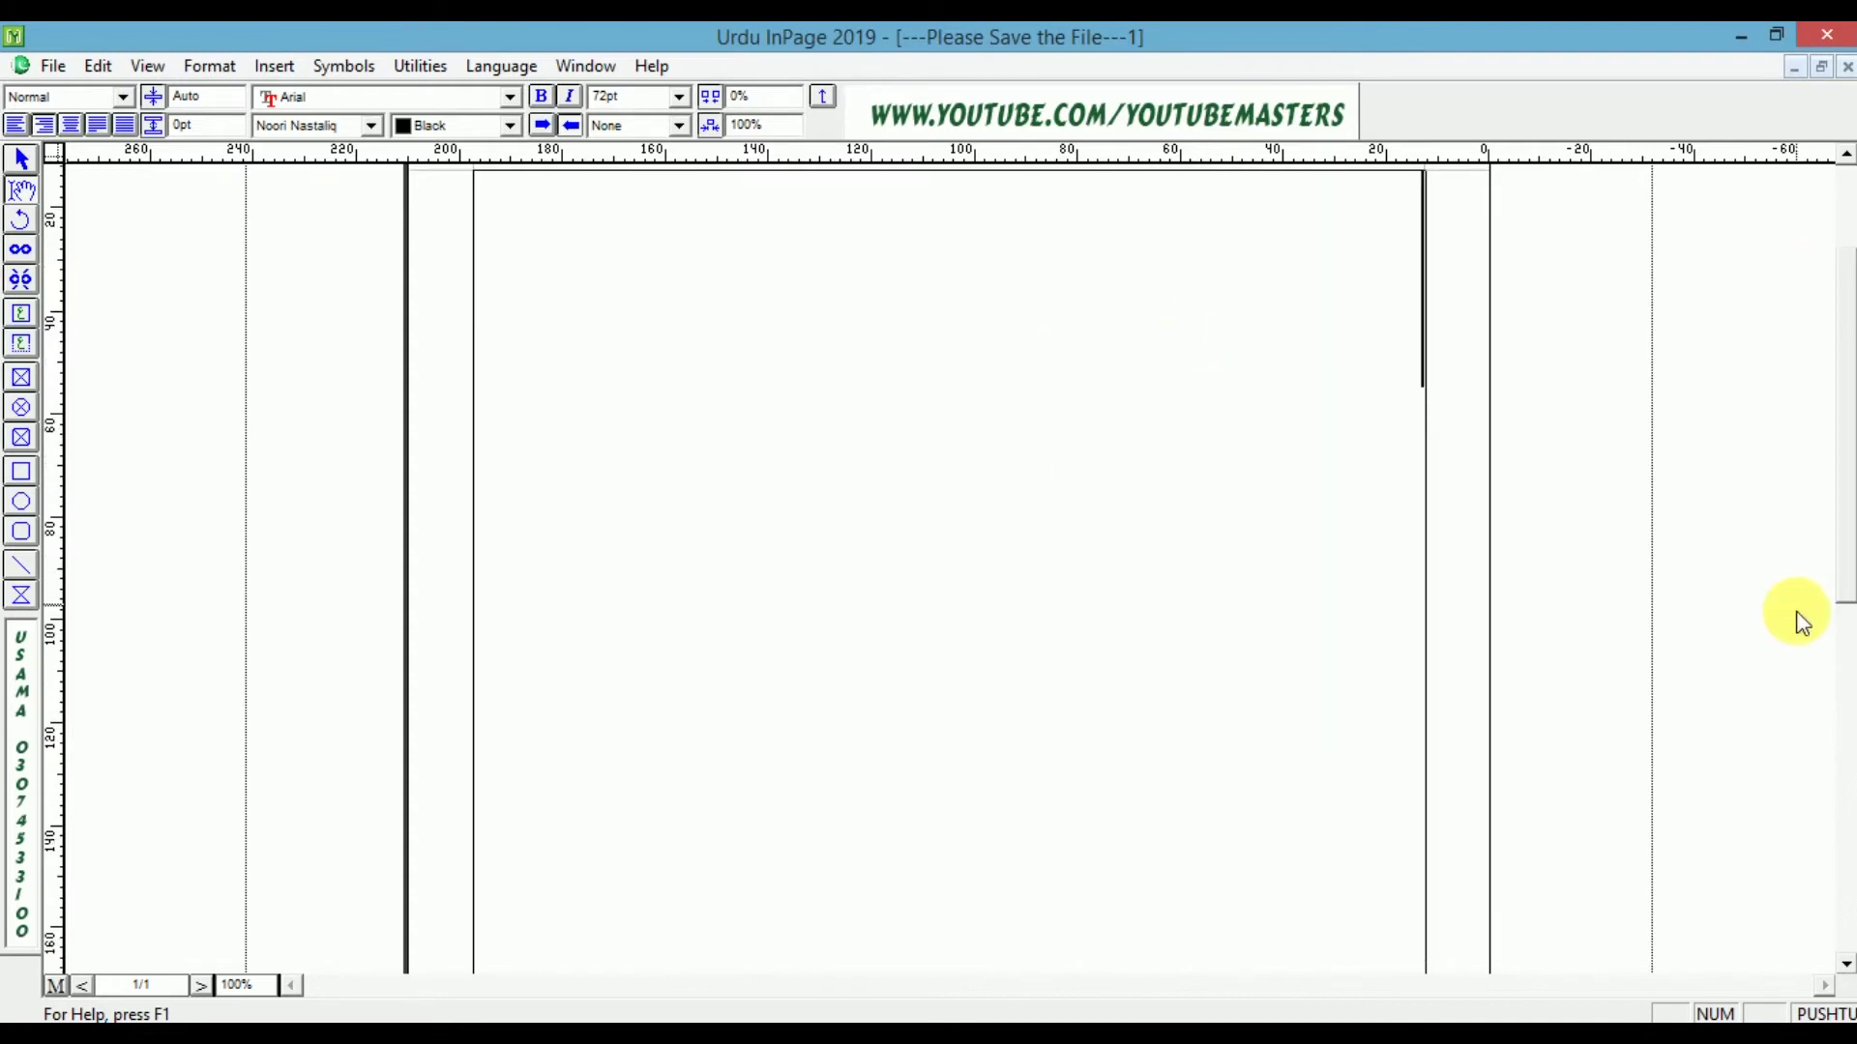
pyautogui.click(1832, 1013)
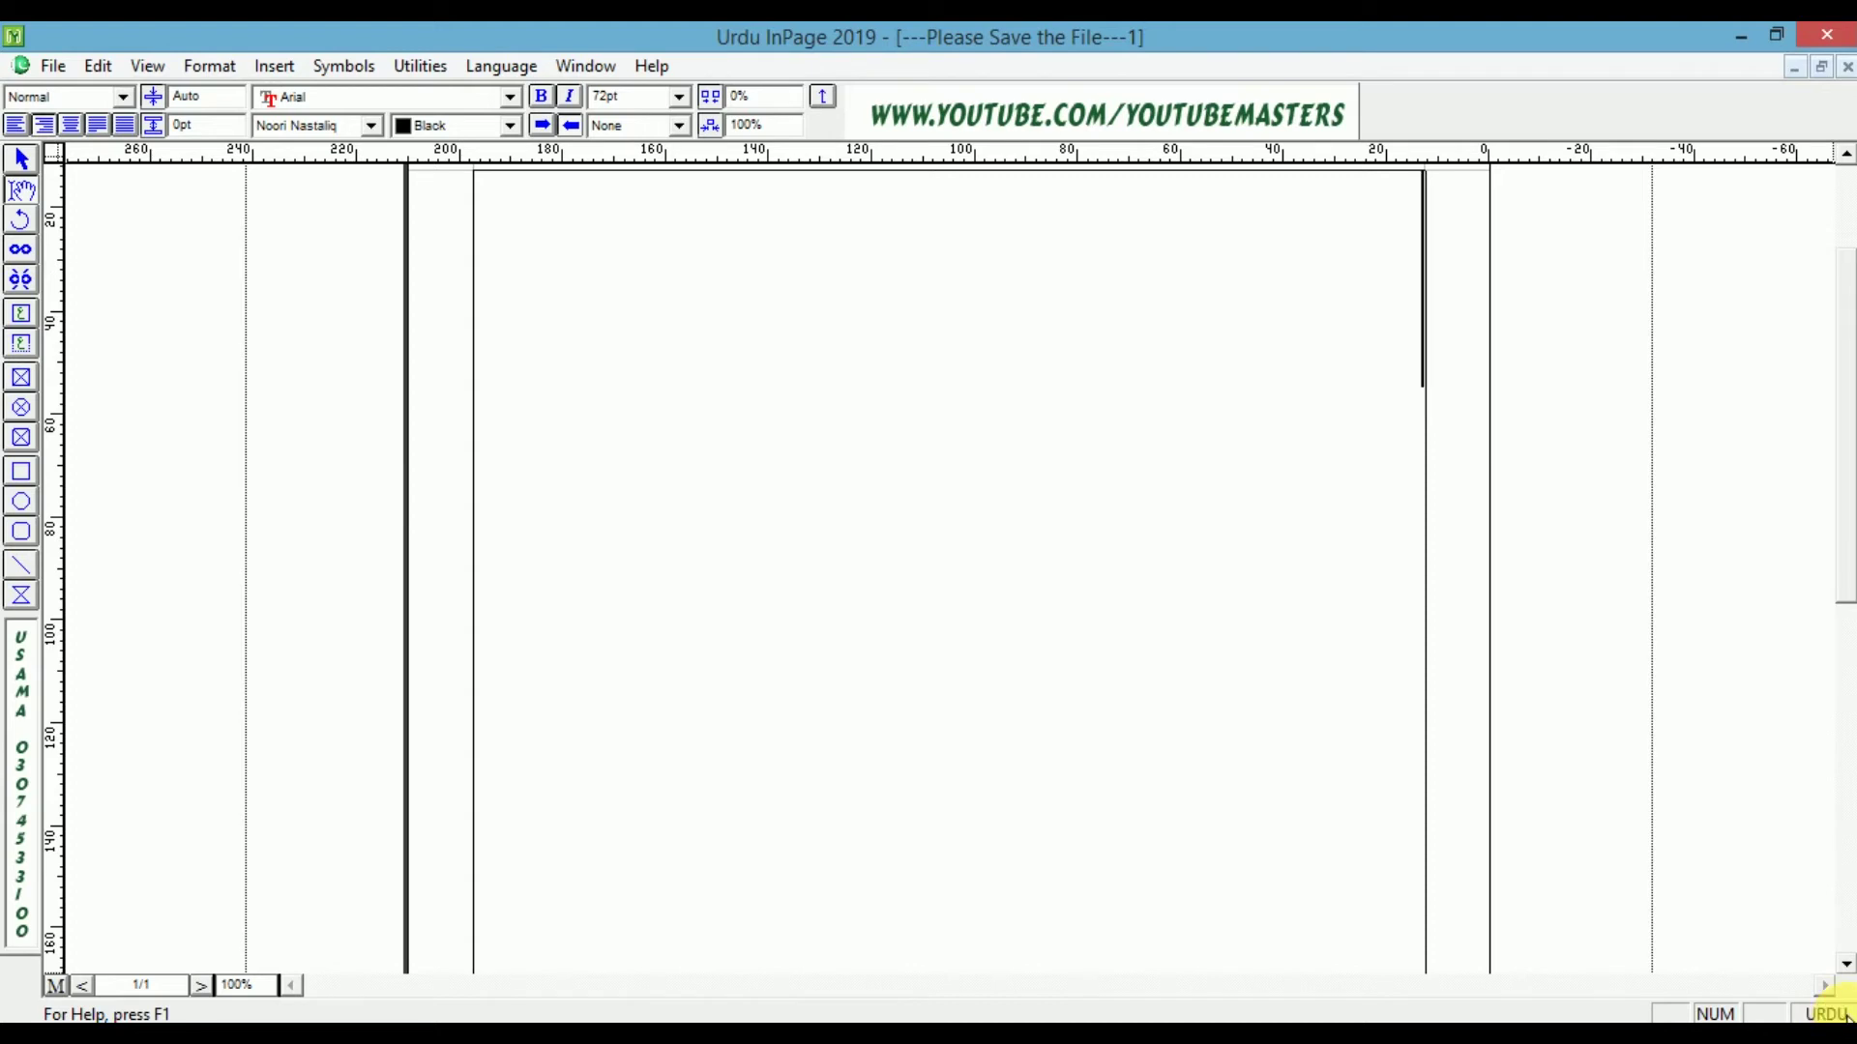
pyautogui.write('مفیب')
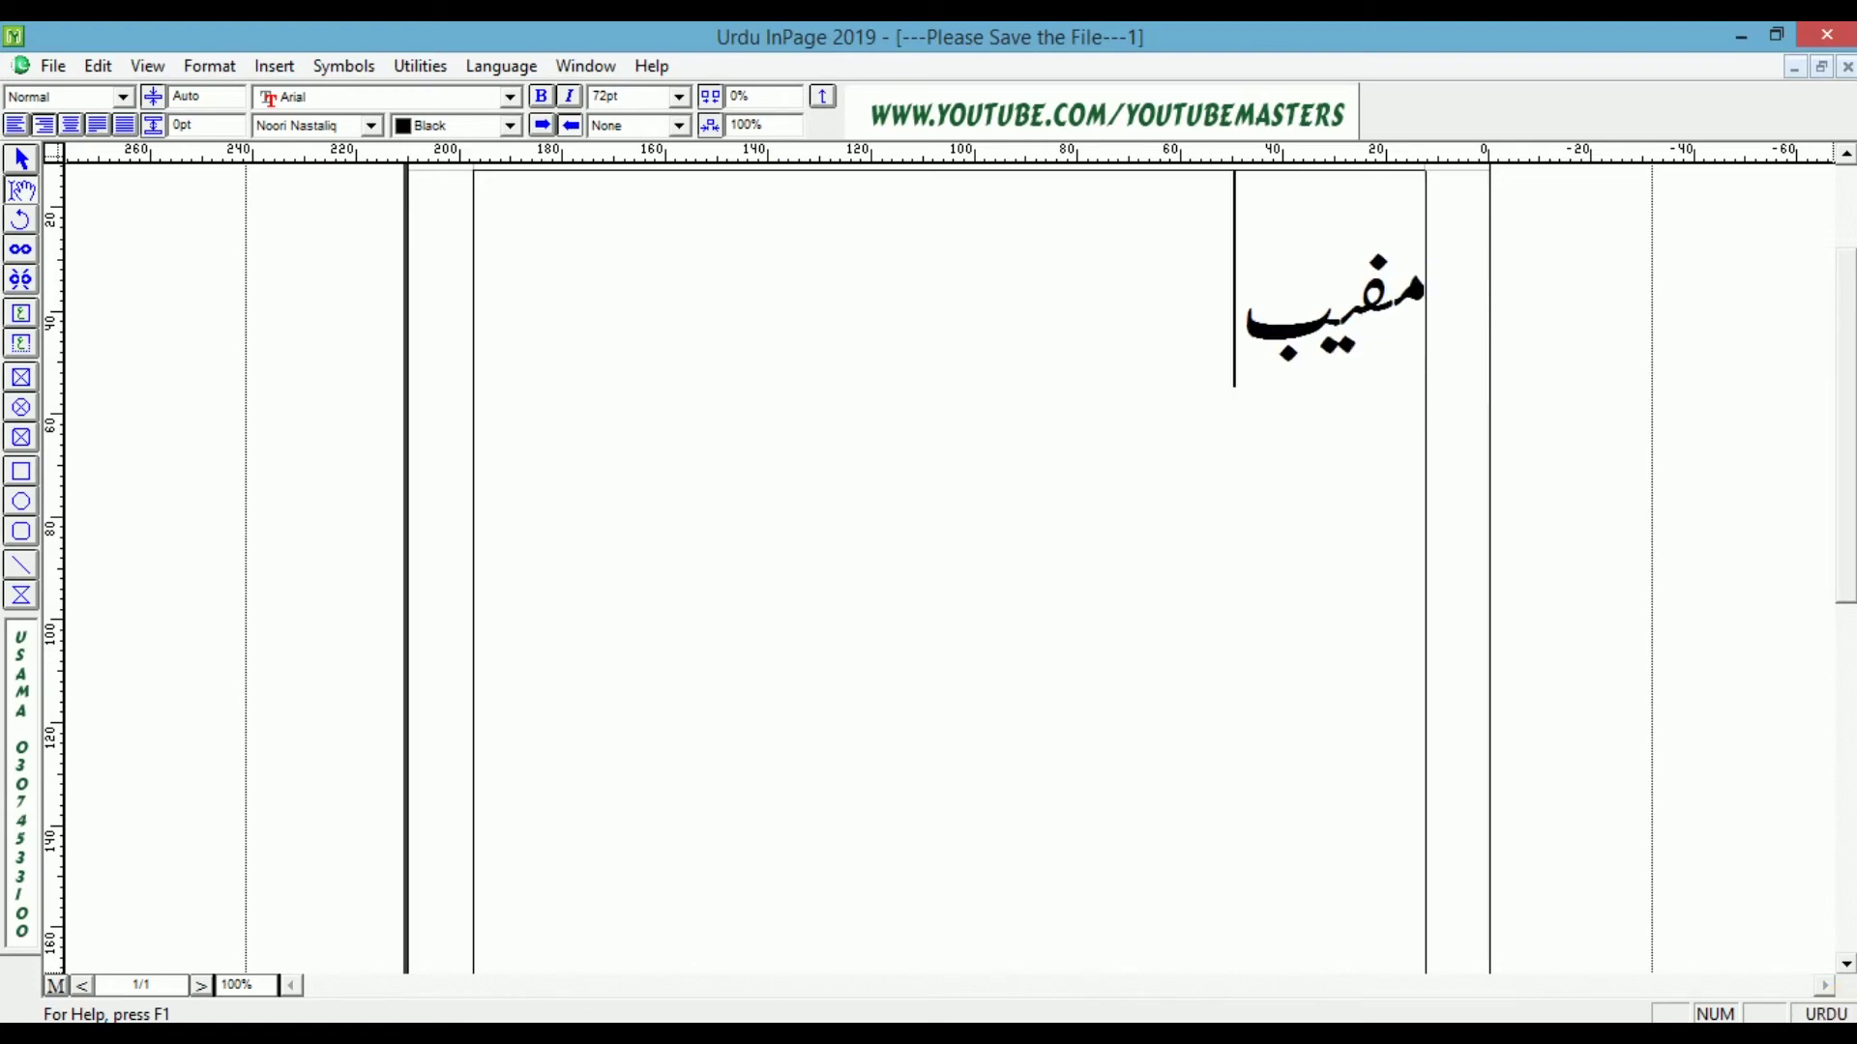
pyautogui.press('BackSpace')
pyautogui.press('BackSpace')
pyautogui.press('BackSpace')
pyautogui.press('BackSpace')
pyautogui.click(1803, 1014)
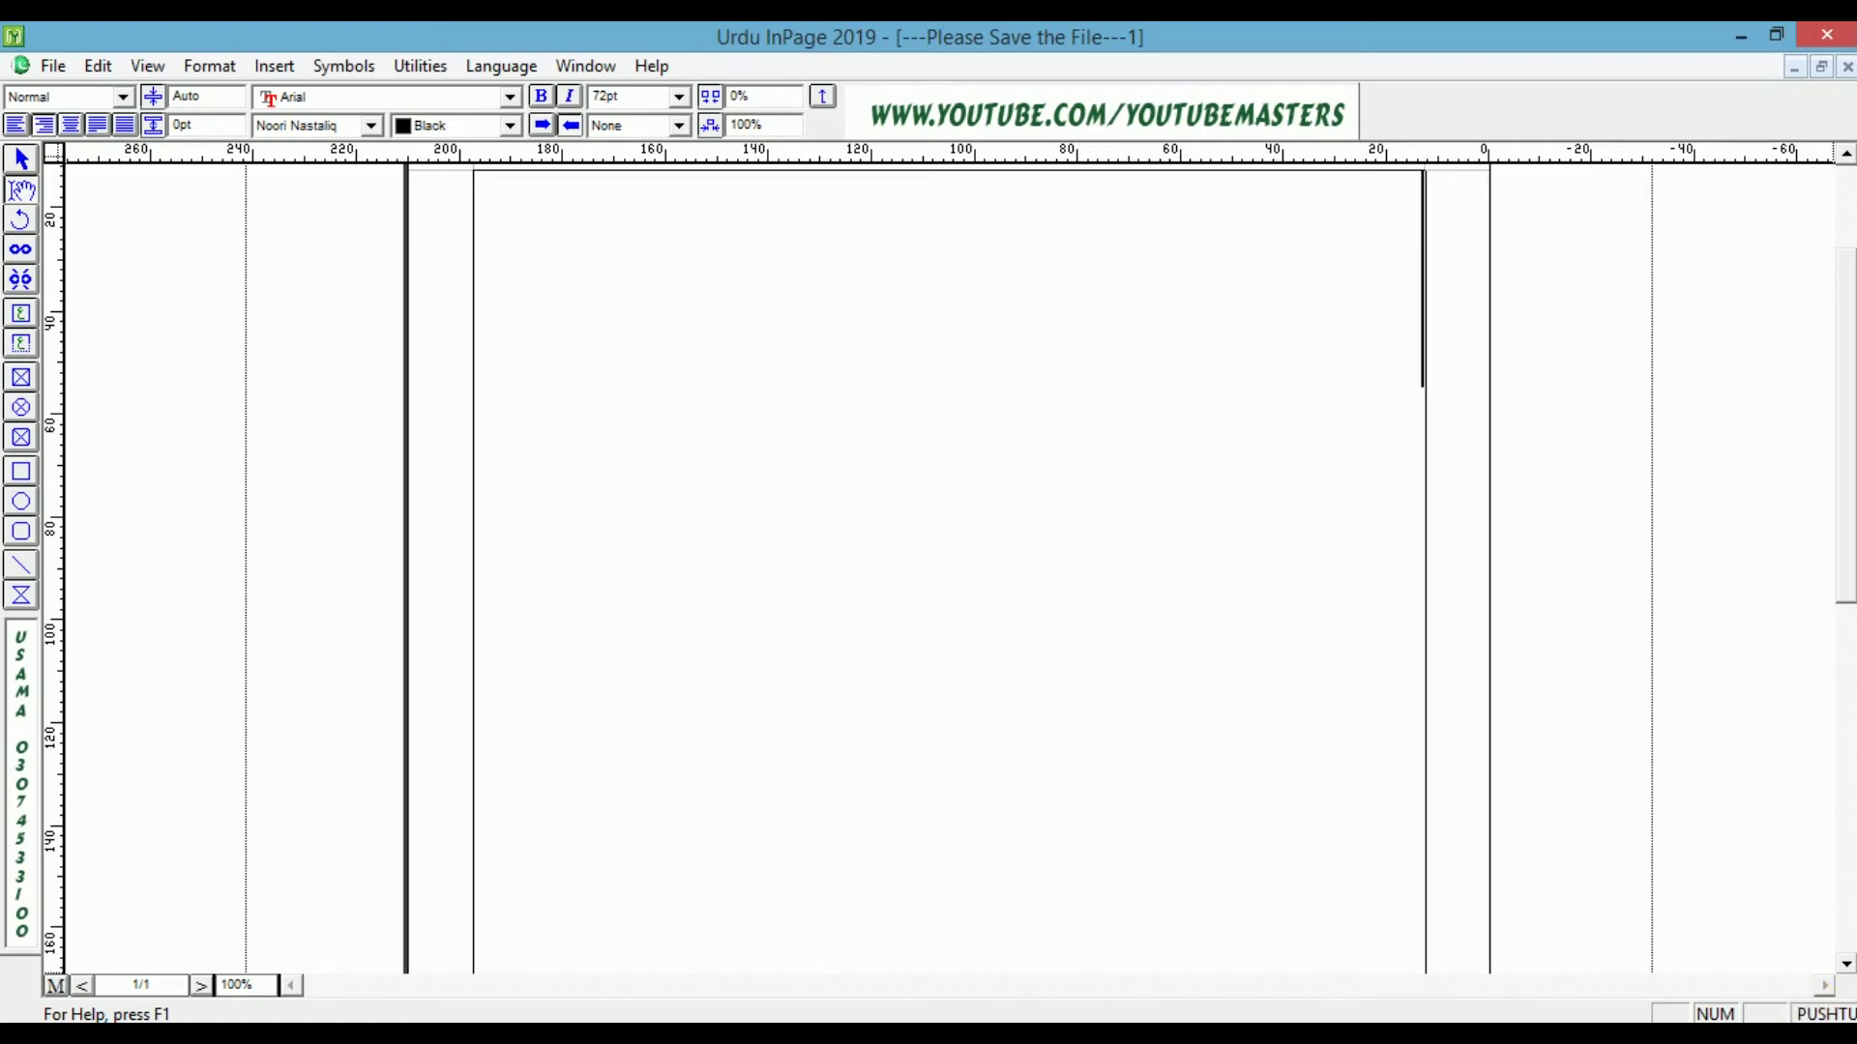
pyautogui.write('پښ')
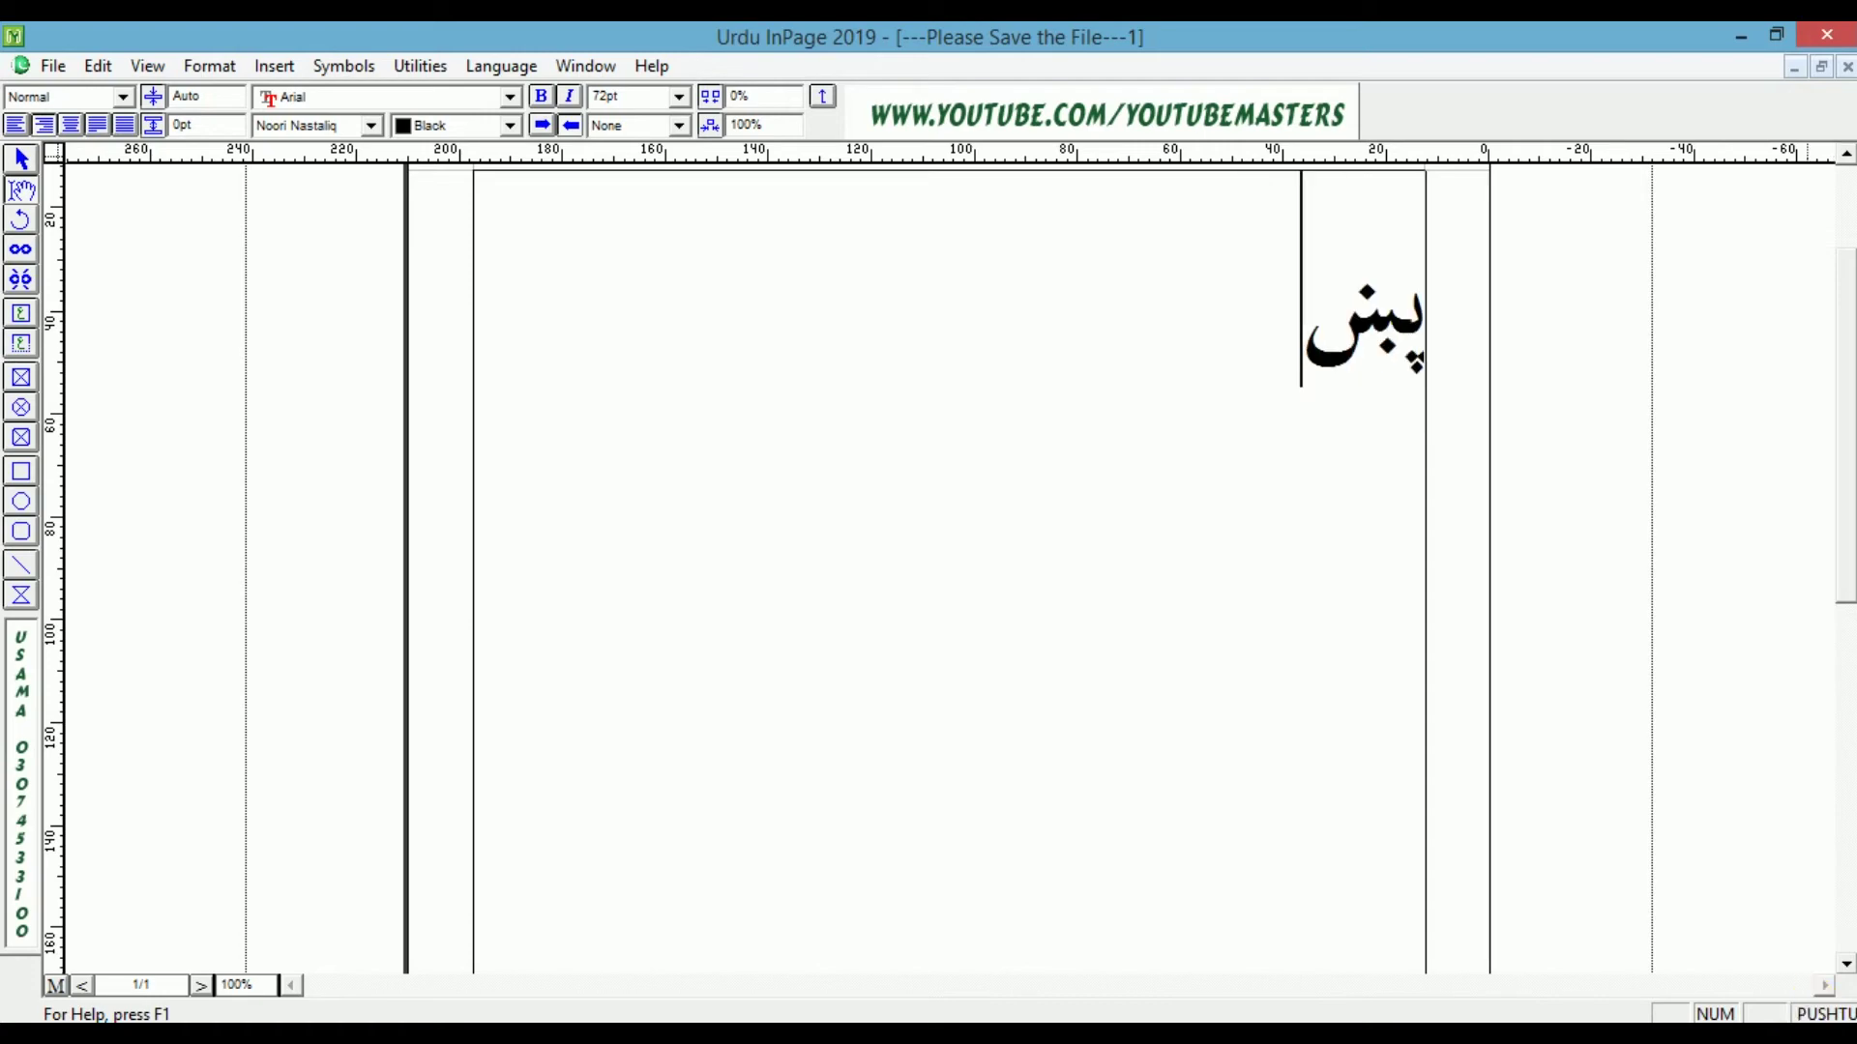
pyautogui.write('تو')
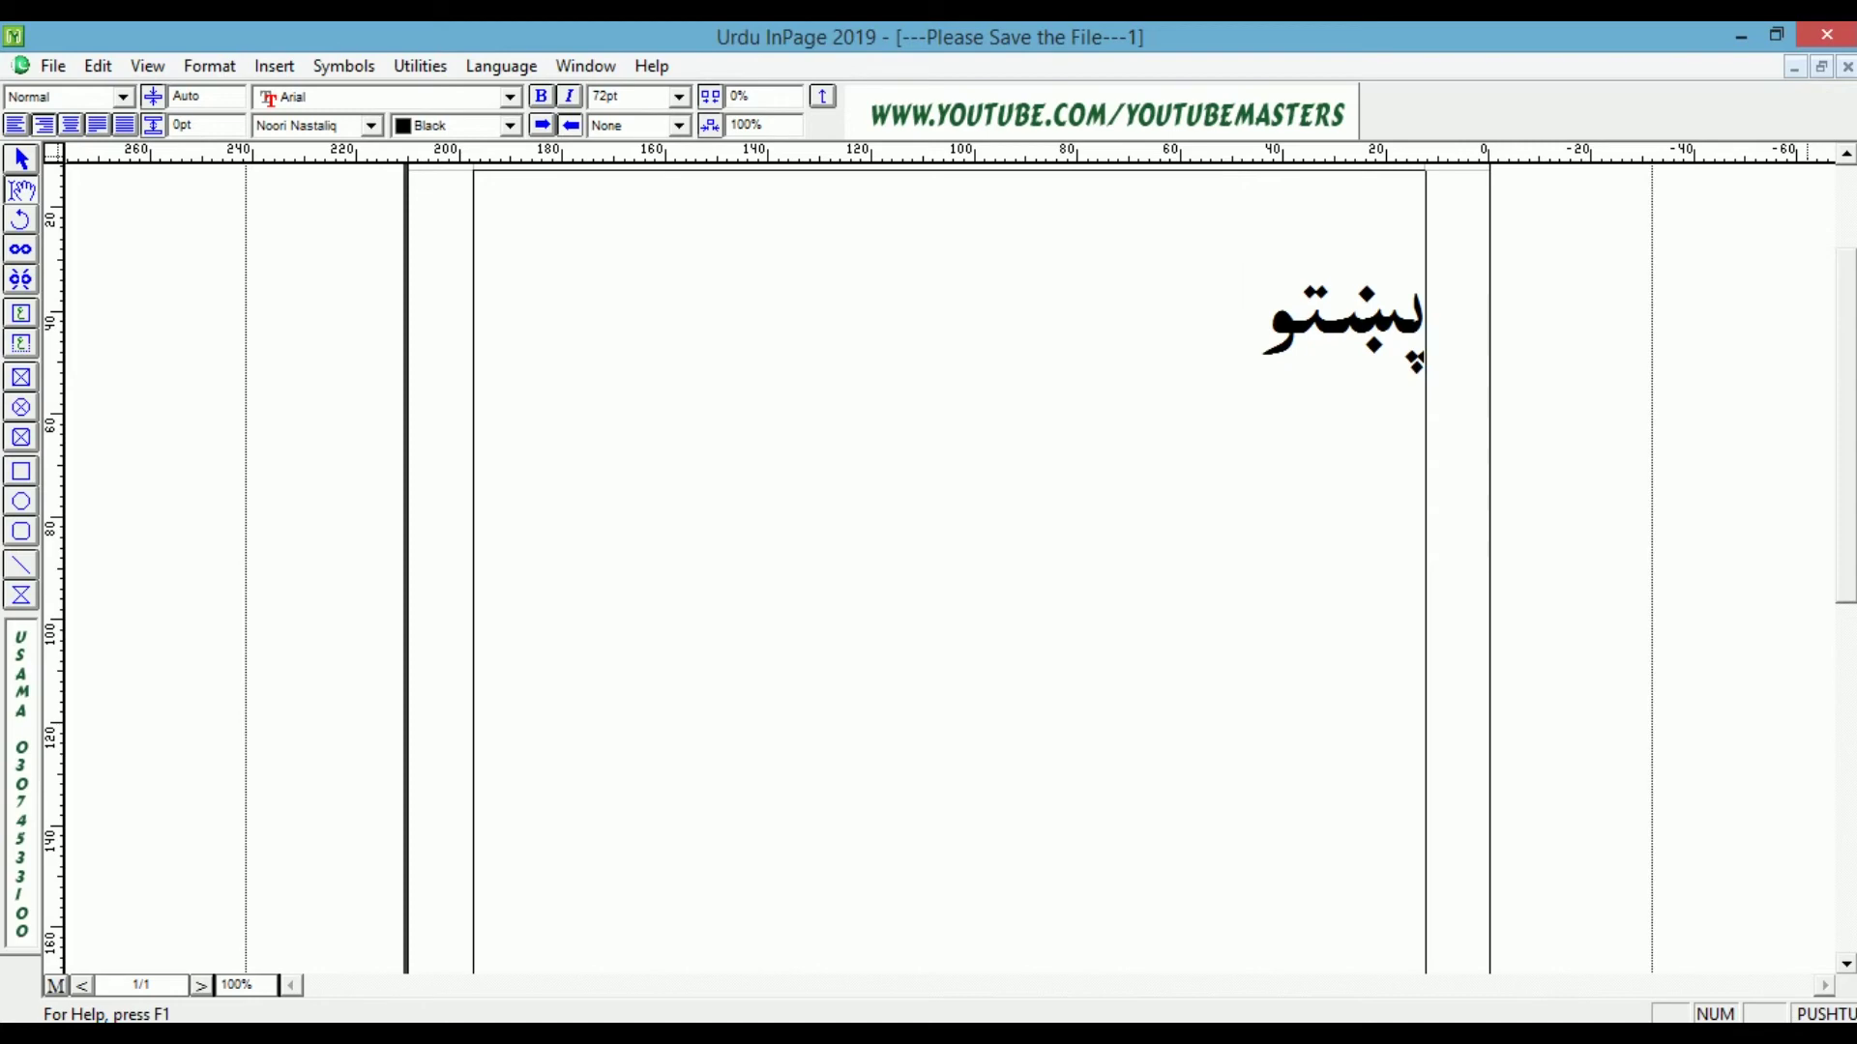
# - Continue the first line with تخنیکی پوهه, correcting its last letter, and start a new line
pyautogui.write(' ت')
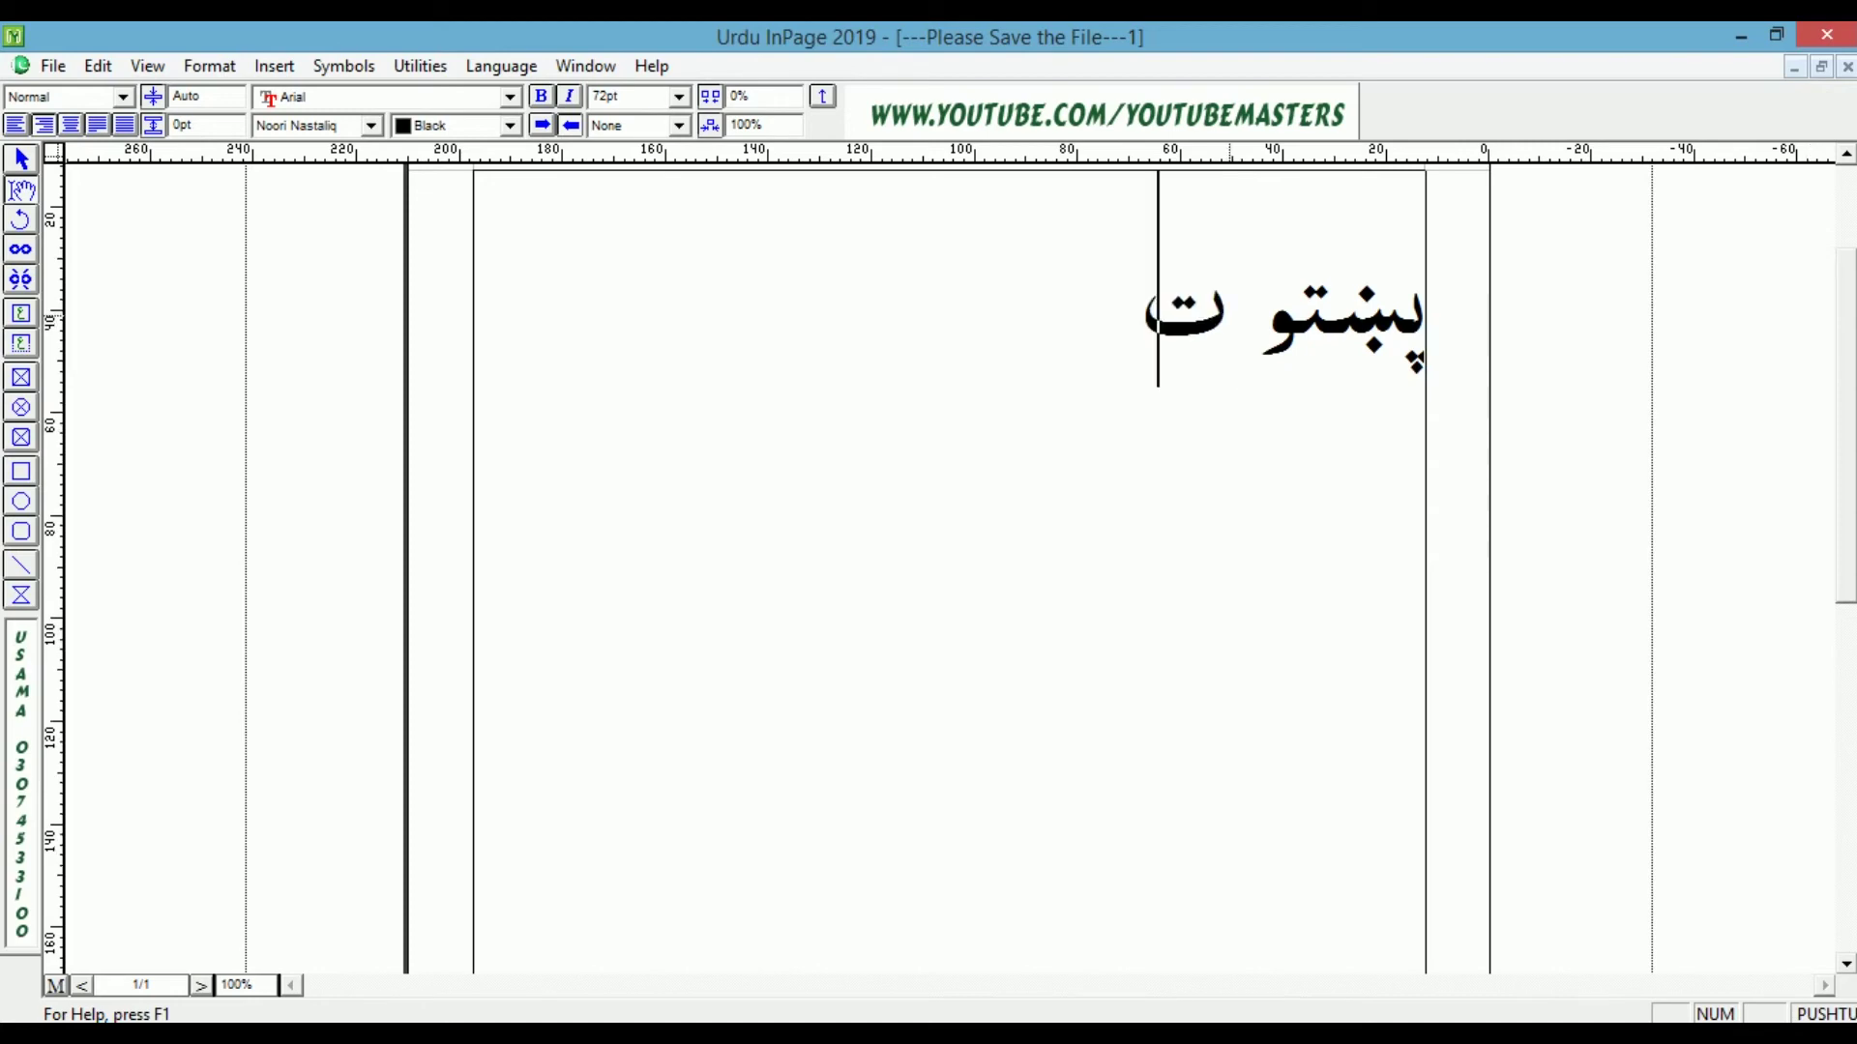
pyautogui.write('خ')
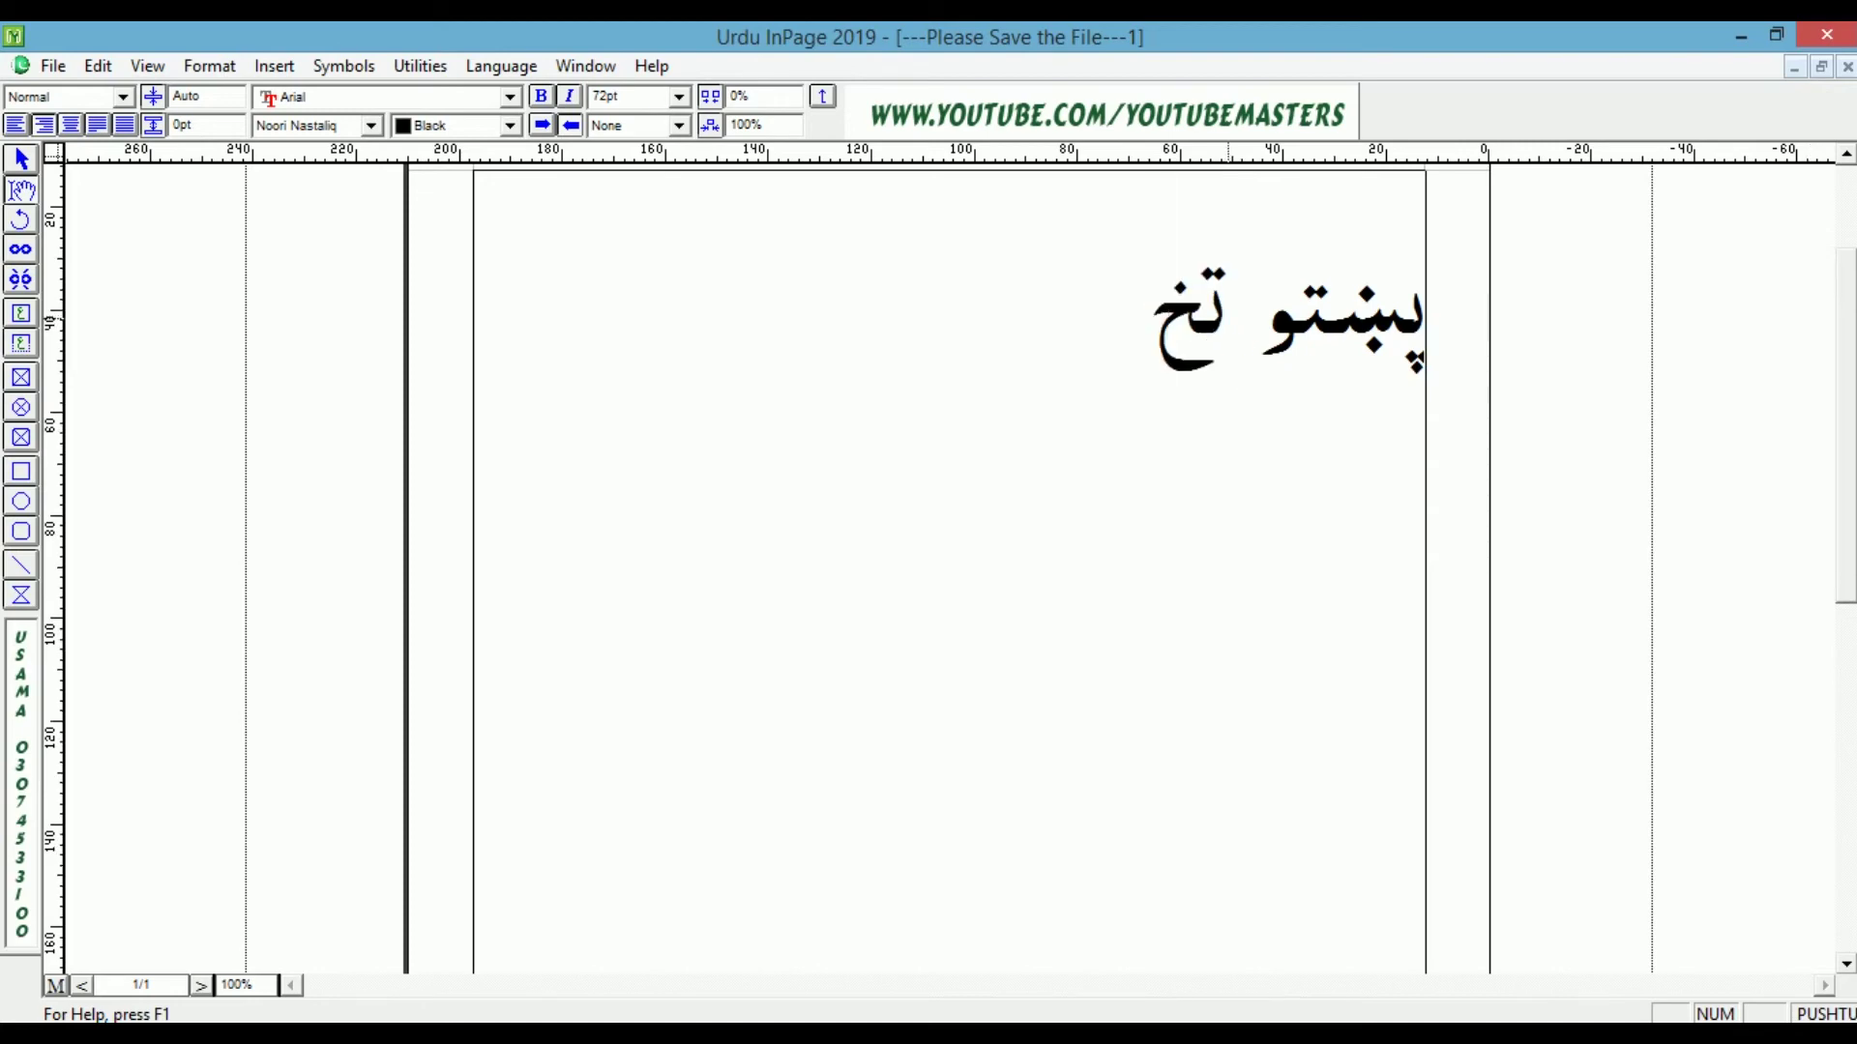
pyautogui.write('نیکی')
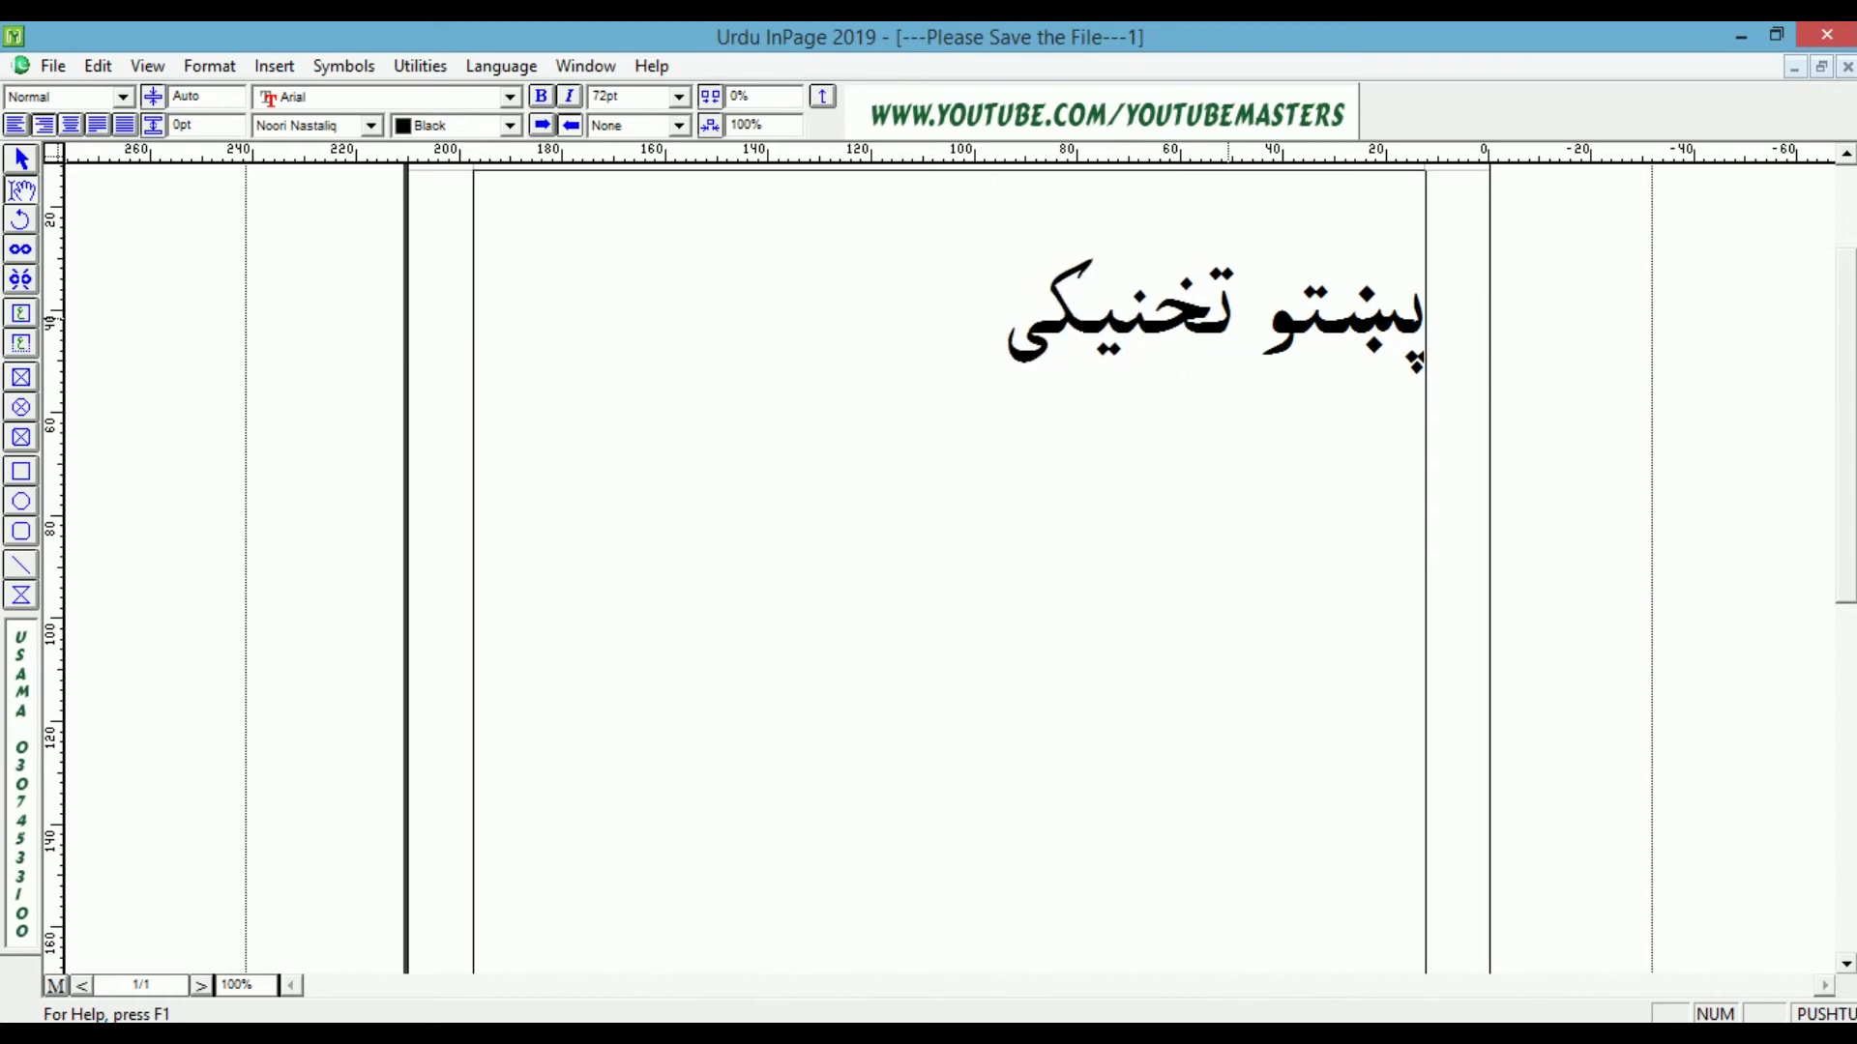
pyautogui.write(' پ')
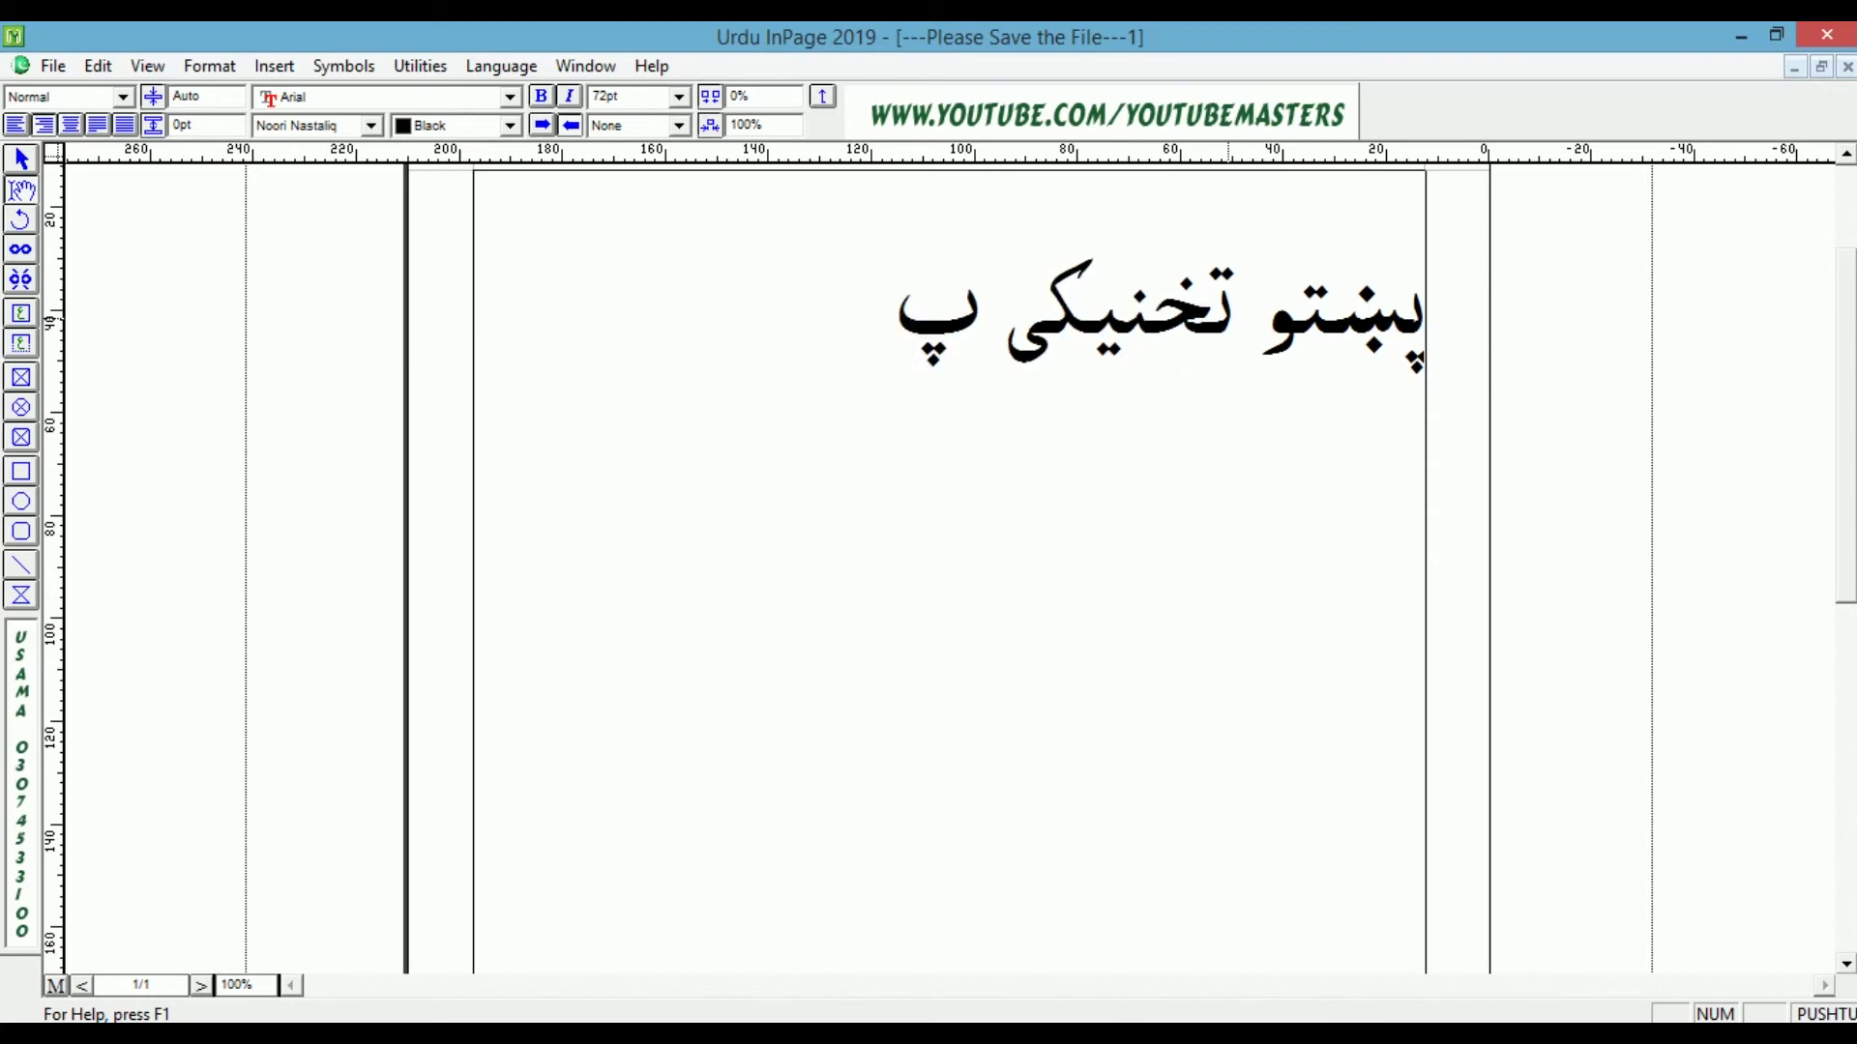
pyautogui.write('وه')
pyautogui.write('ها')
pyautogui.press('BackSpace')
pyautogui.write('ه')
pyautogui.press('Return')
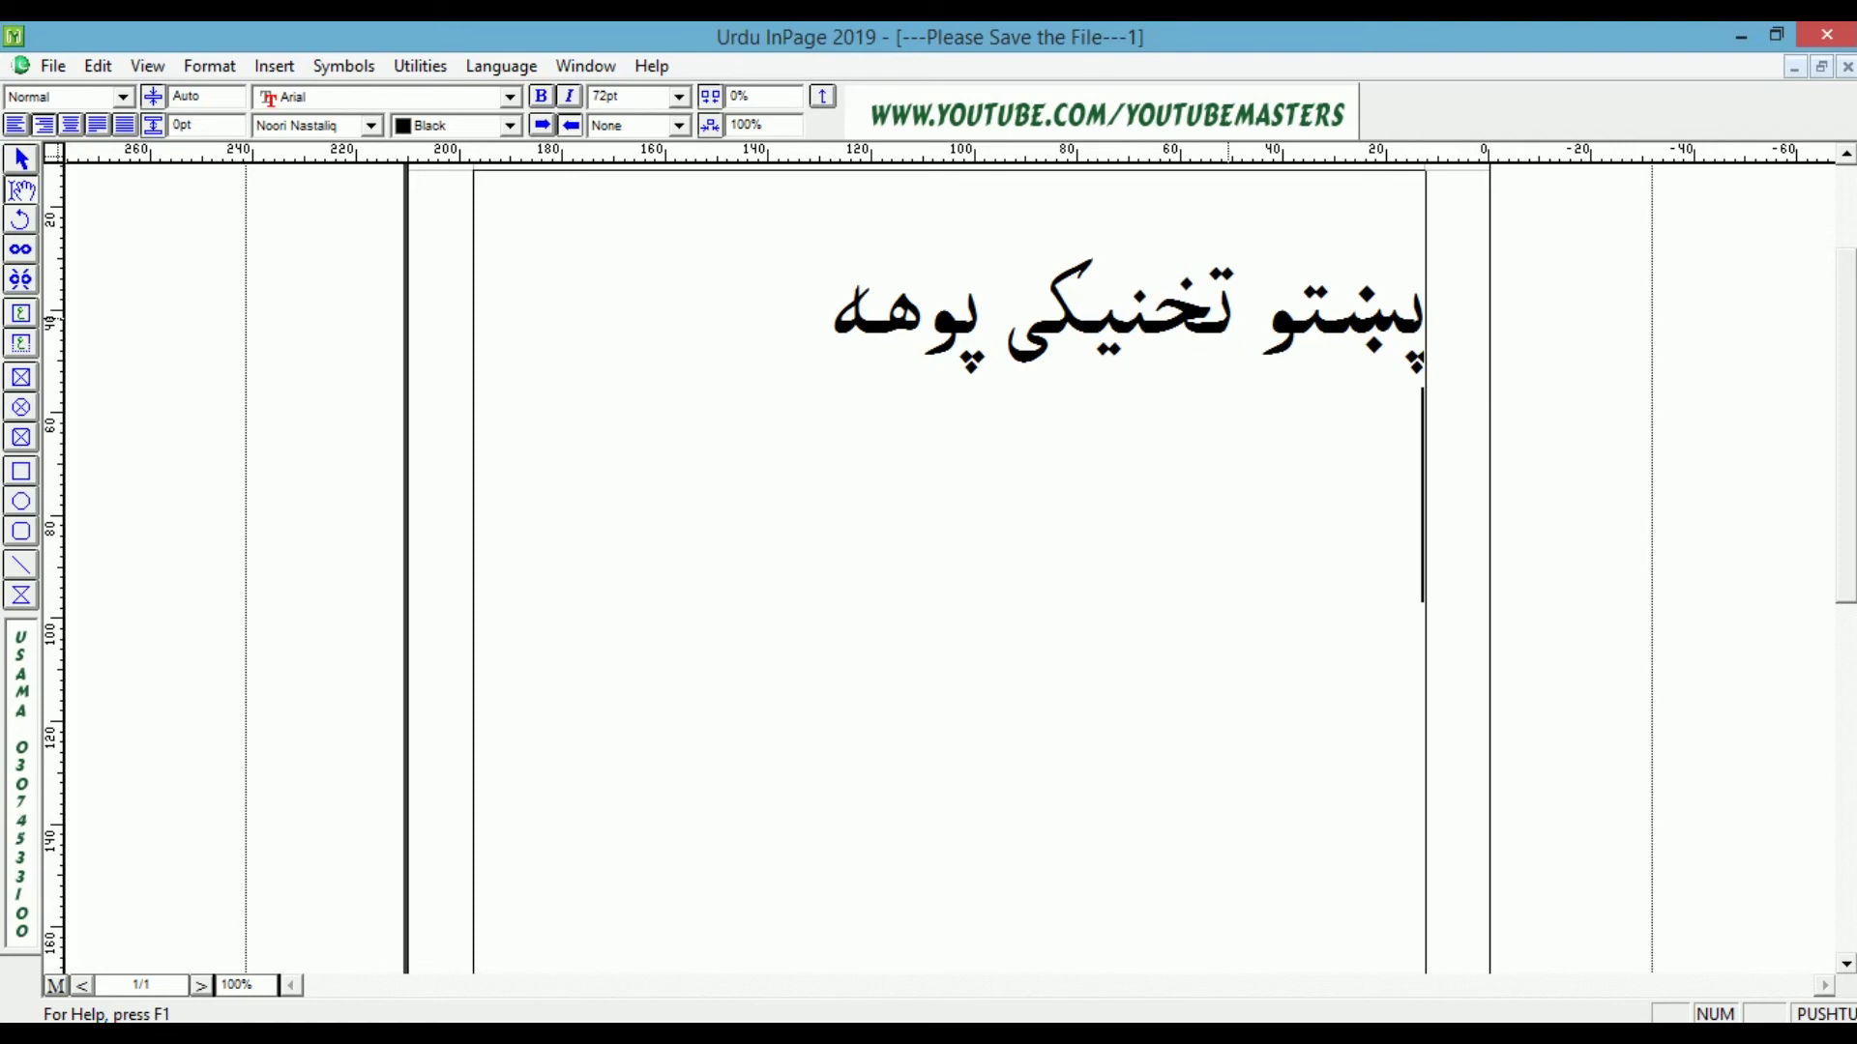
pyautogui.press('Delete')
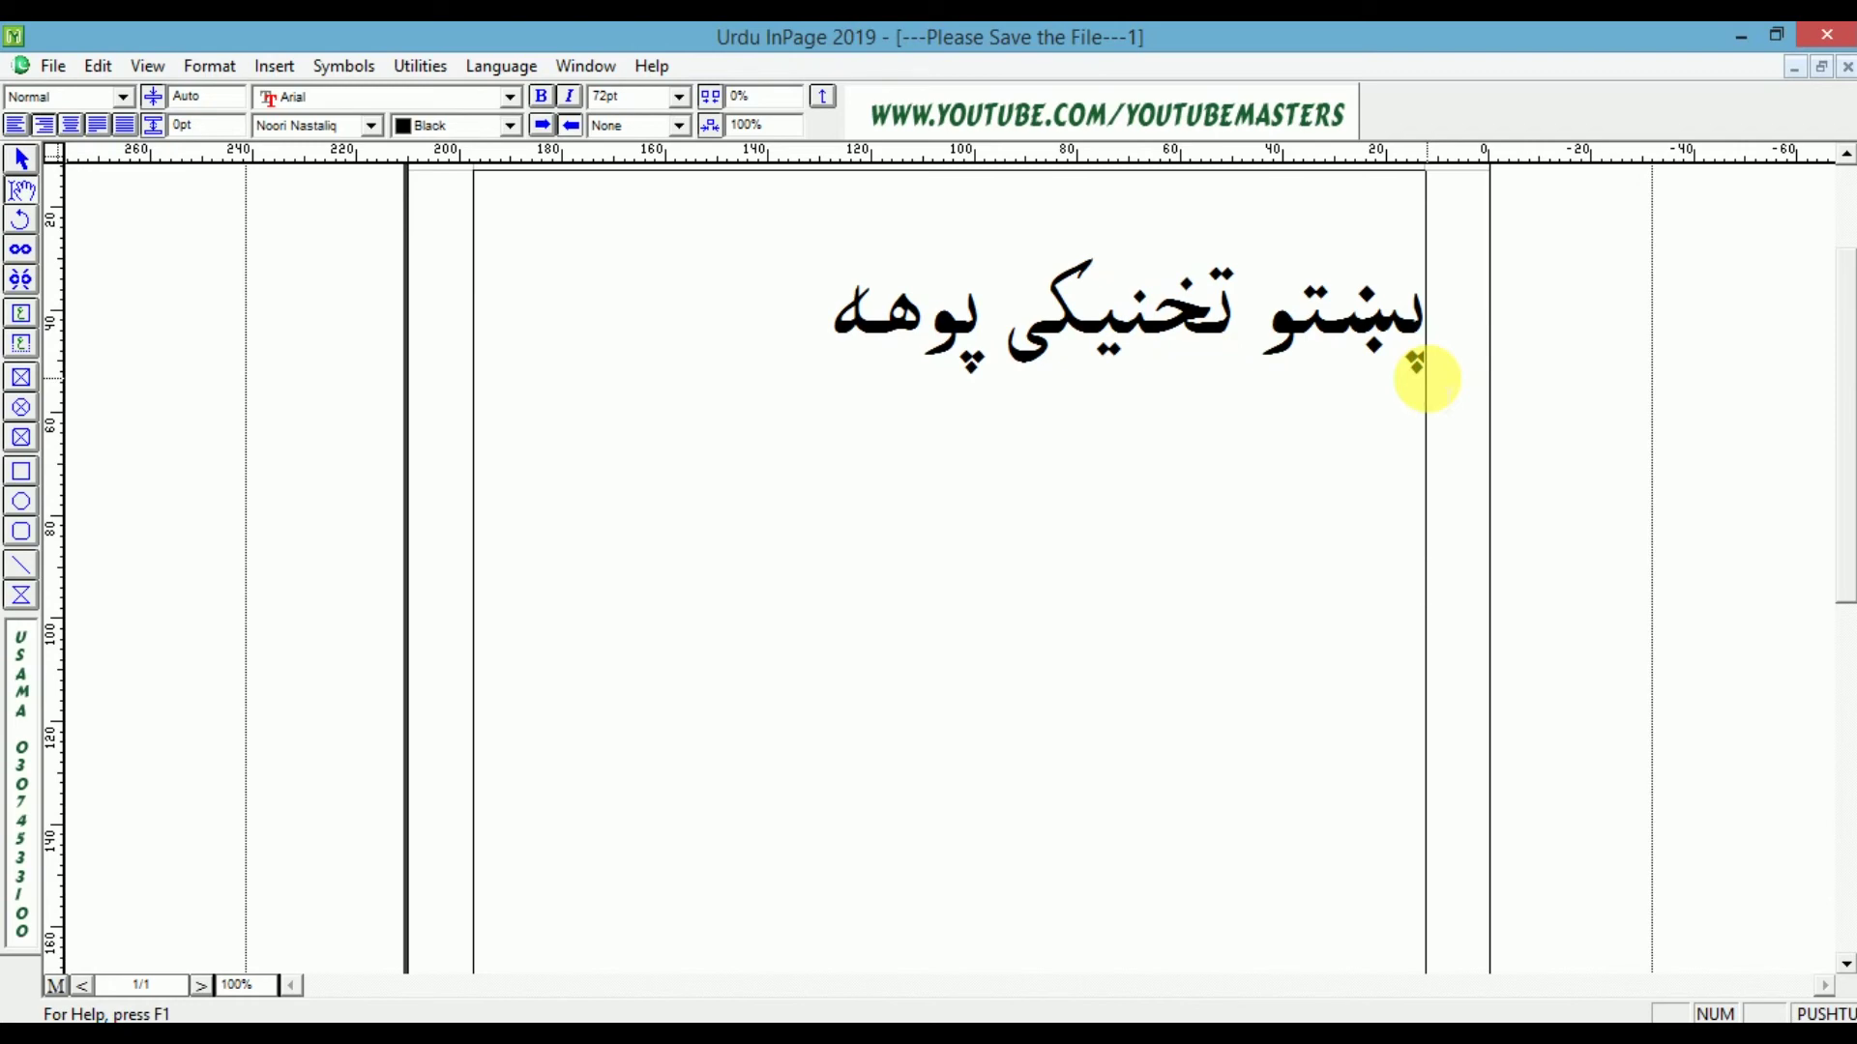
# - Type زما on the second line, removing several mistyped letters after it
pyautogui.write('ز')
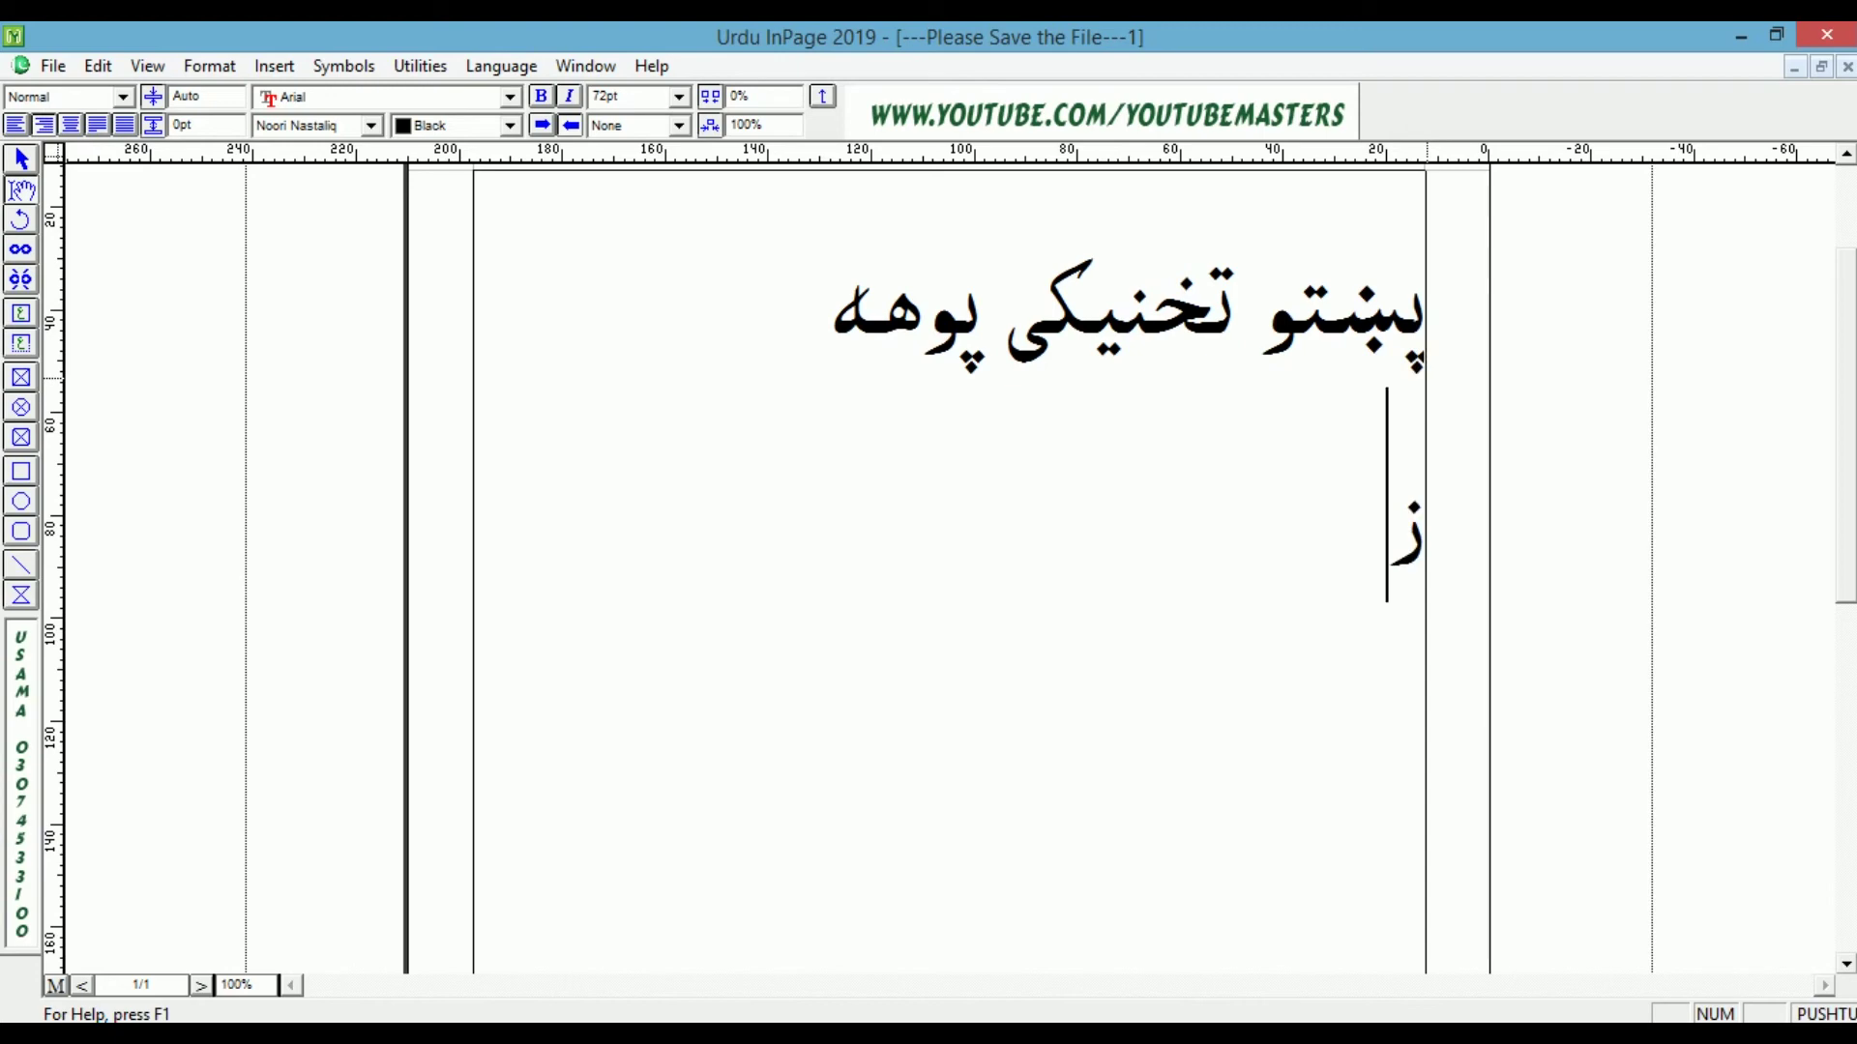
pyautogui.write('م')
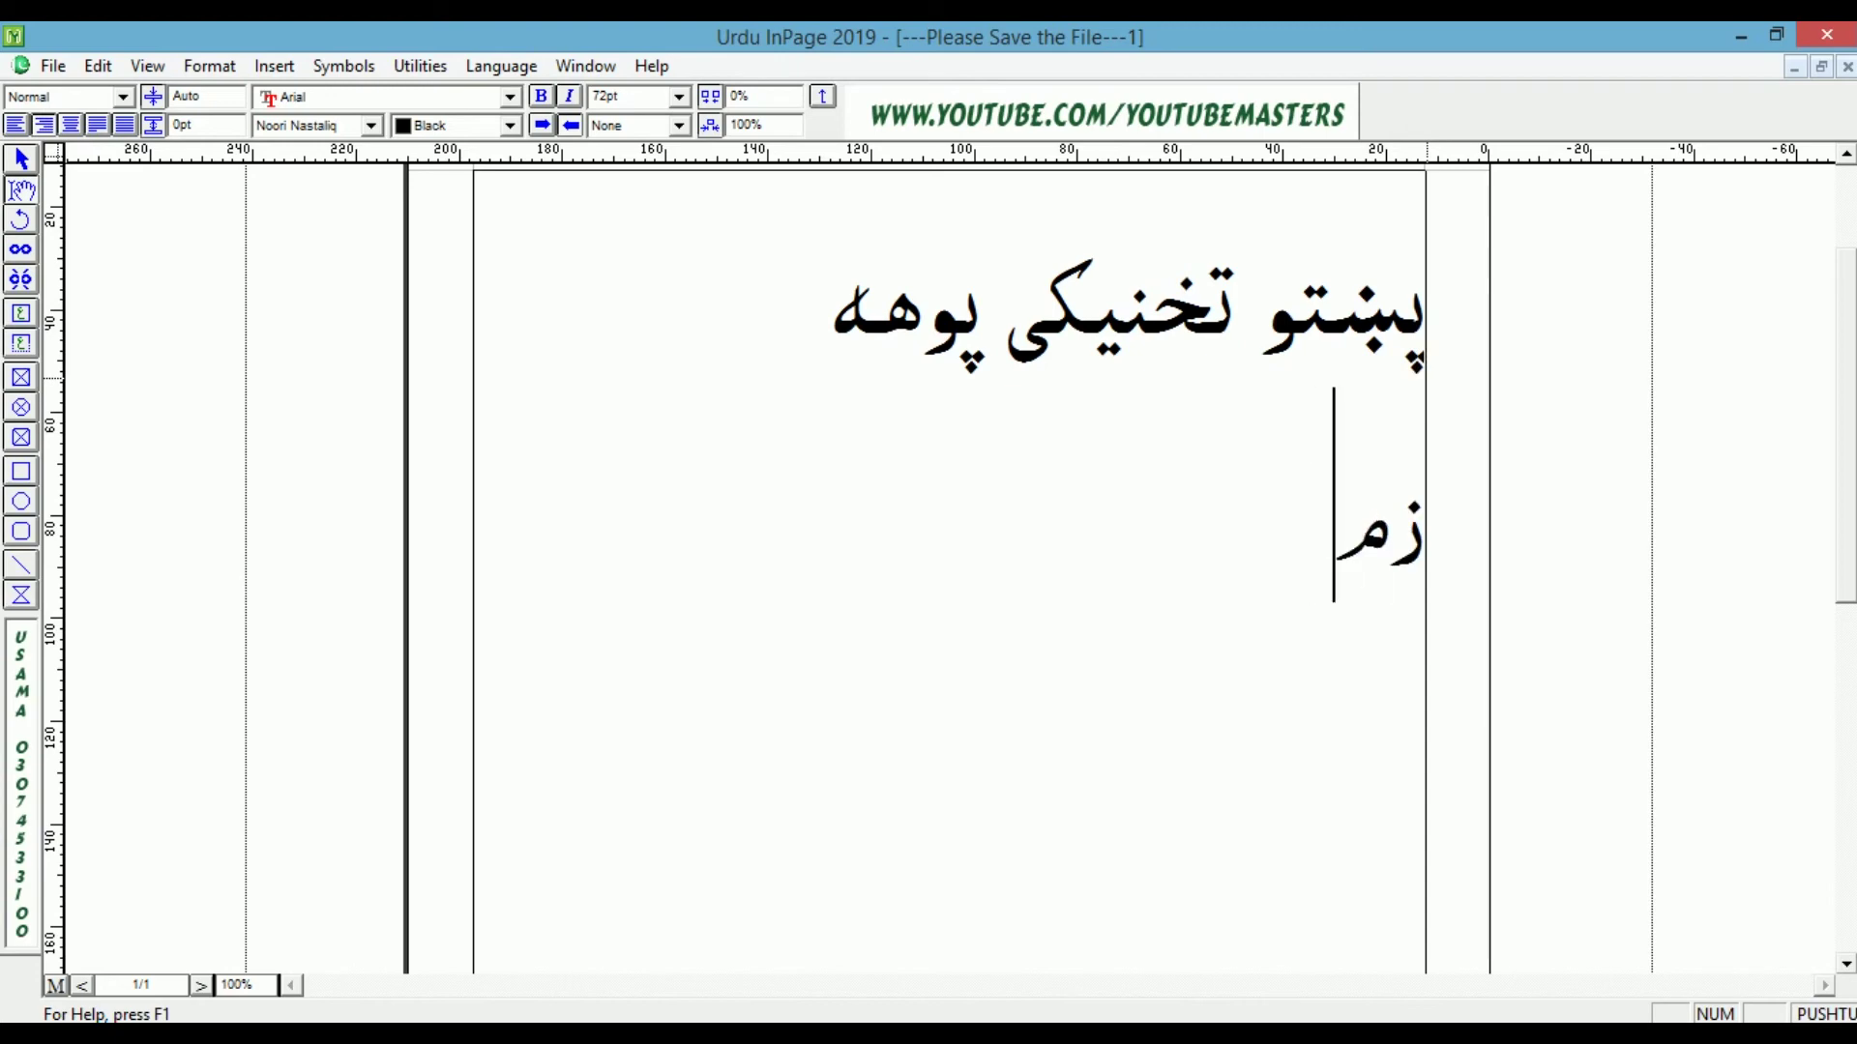
pyautogui.write('ا')
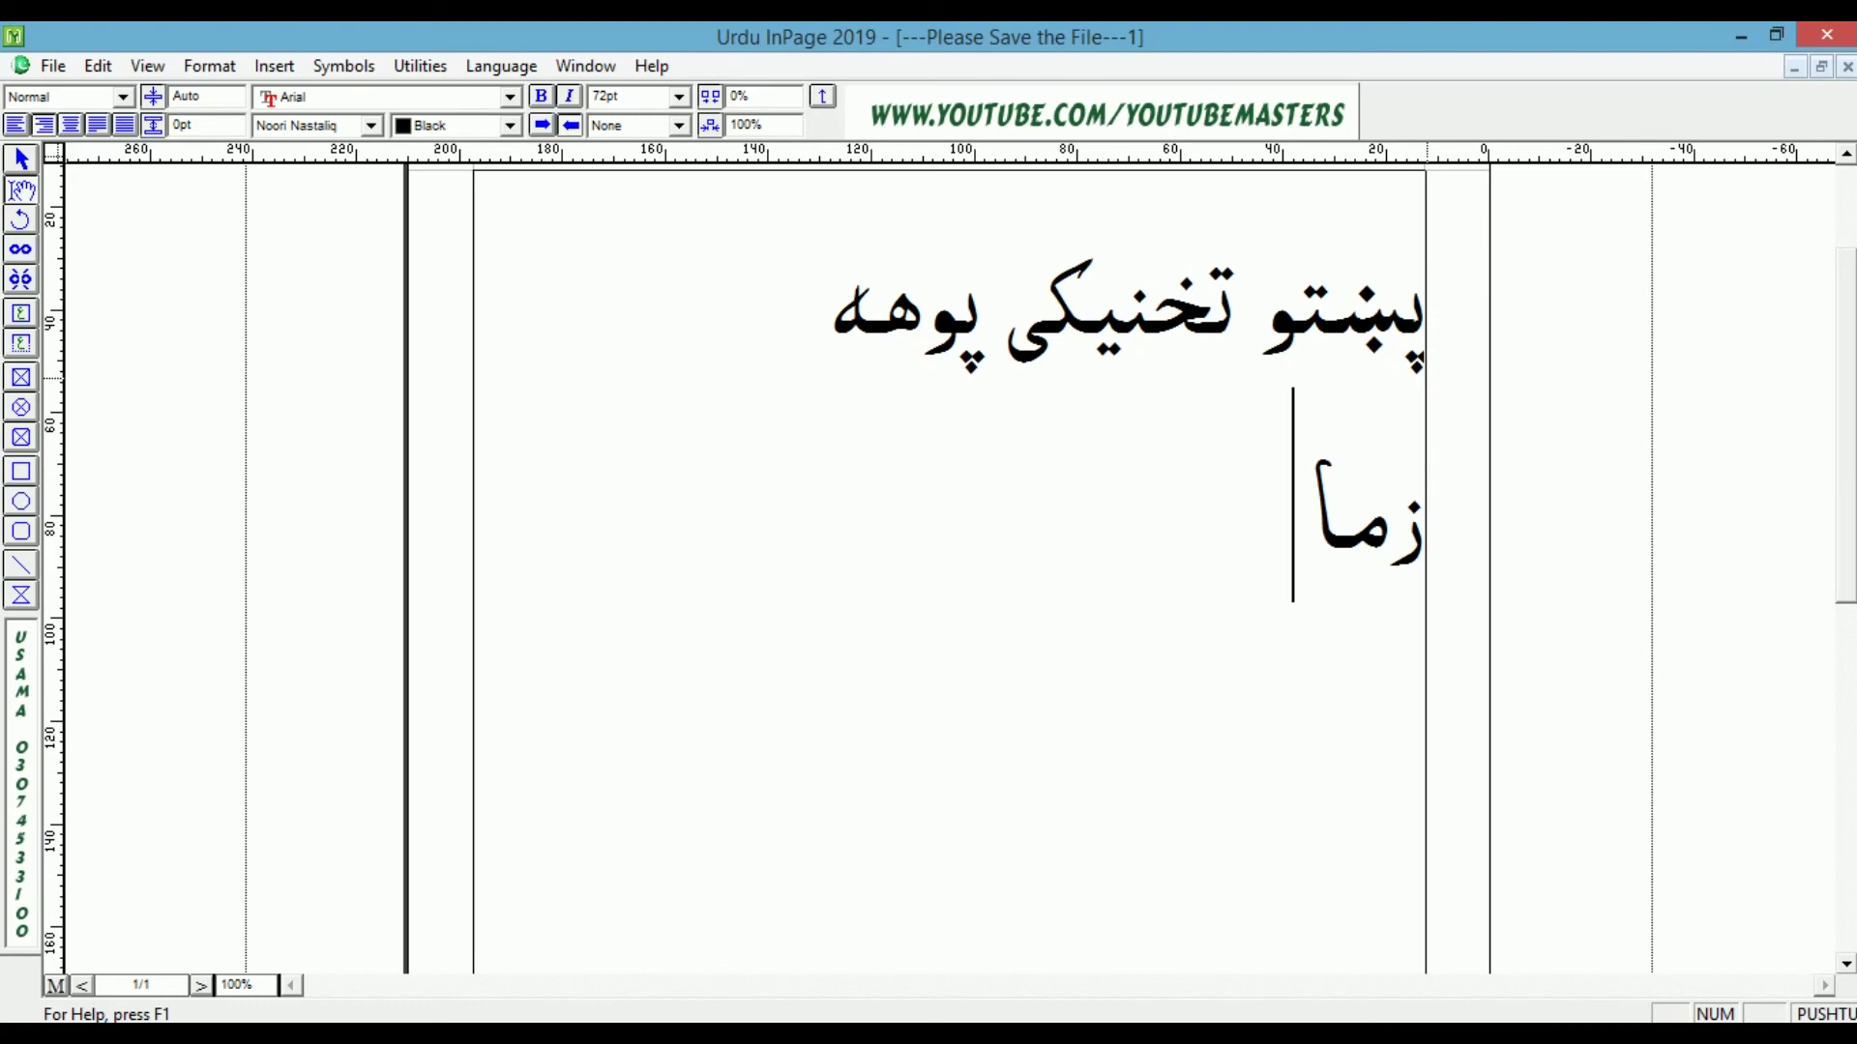
pyautogui.write('ح')
pyautogui.press('BackSpace')
pyautogui.write('ه')
pyautogui.press('BackSpace')
pyautogui.write('خ')
pyautogui.press('BackSpace')
pyautogui.write('چ')
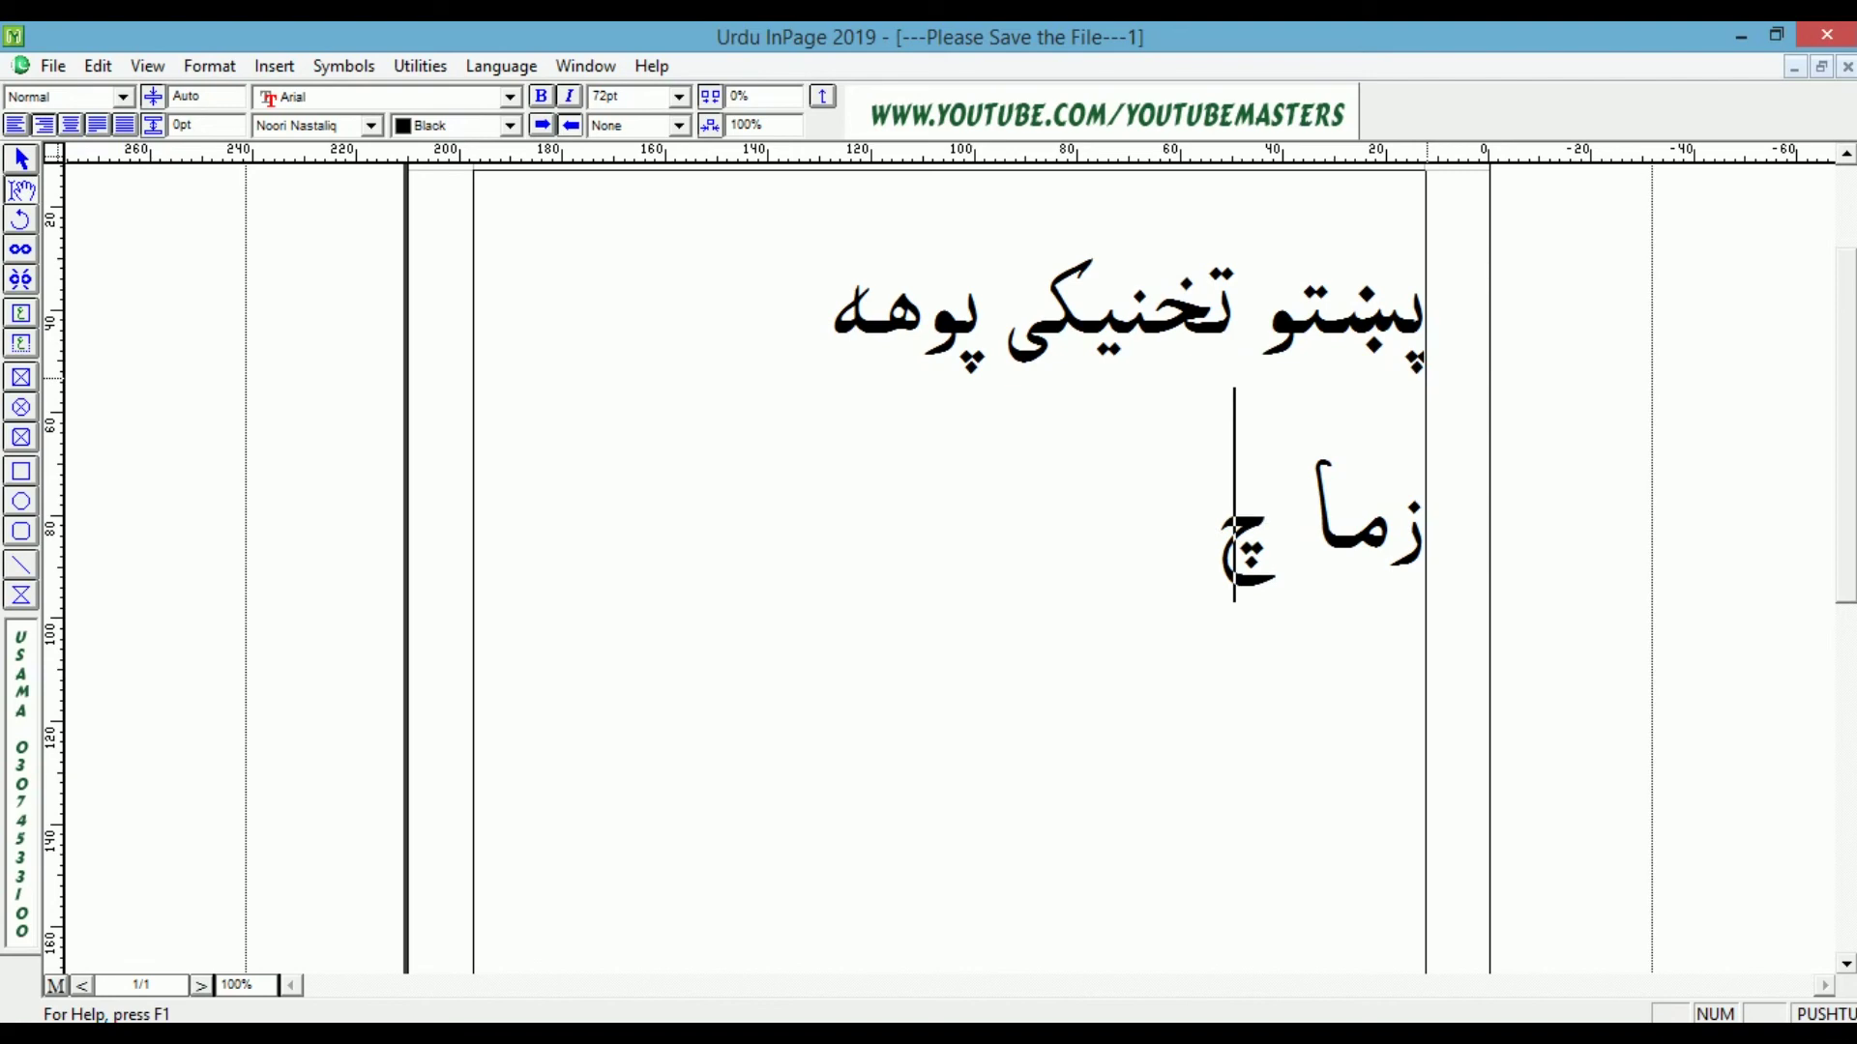
pyautogui.press('BackSpace')
# - Finish the line with چینل سبسکرایب کړی, fixing typos, then start a third line
pyautogui.write('چ')
pyautogui.write('ی')
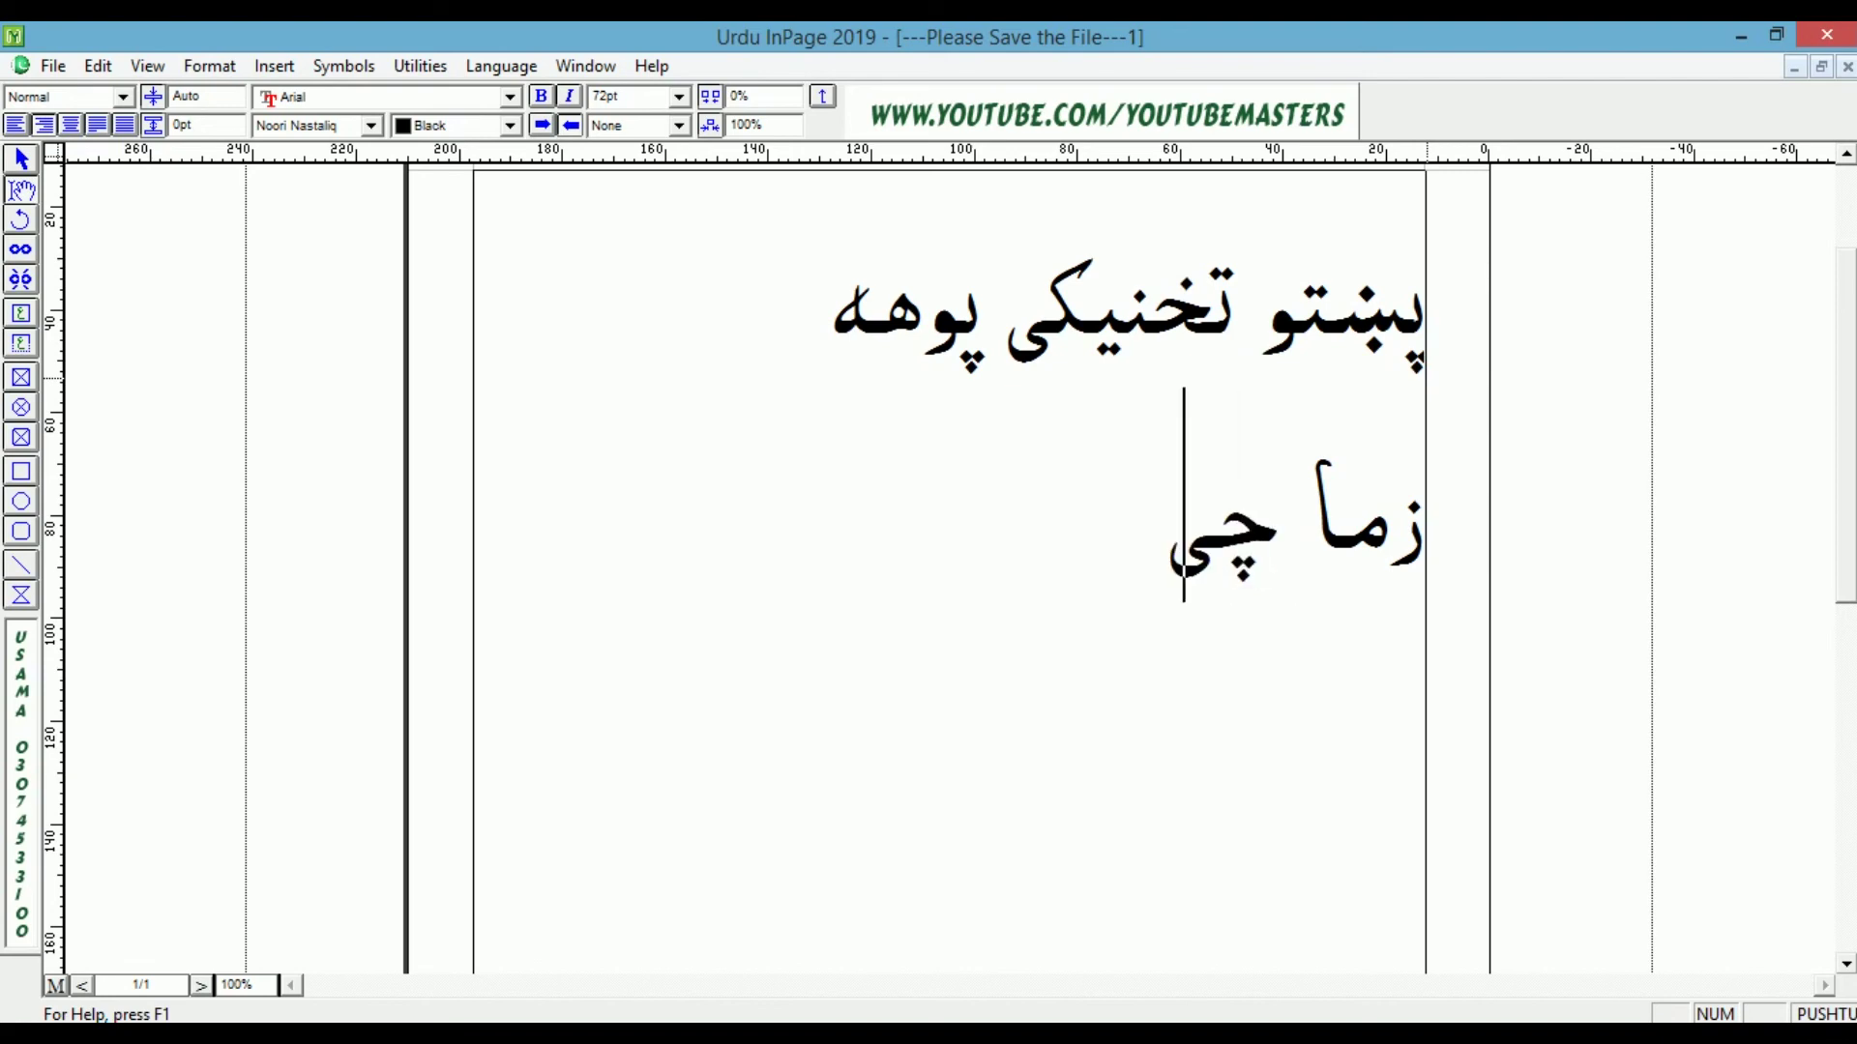
pyautogui.write('نل')
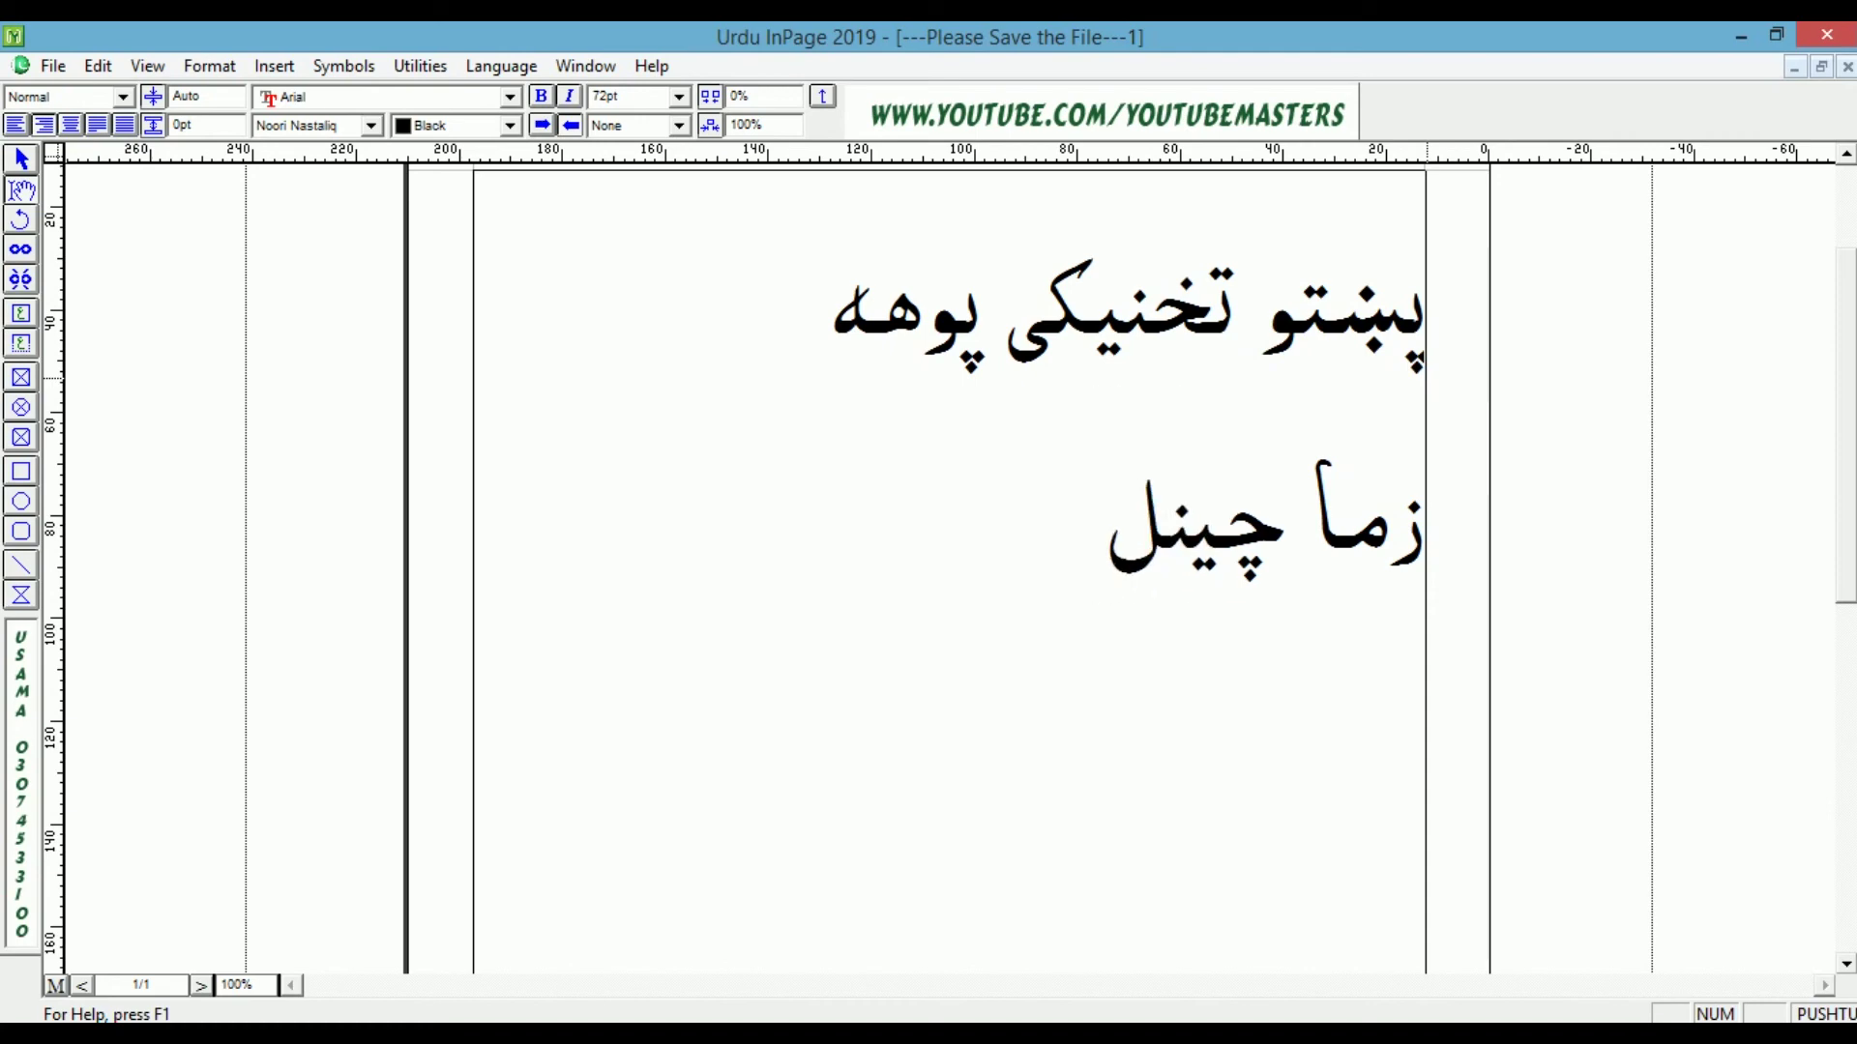
pyautogui.write(' س')
pyautogui.write('بس')
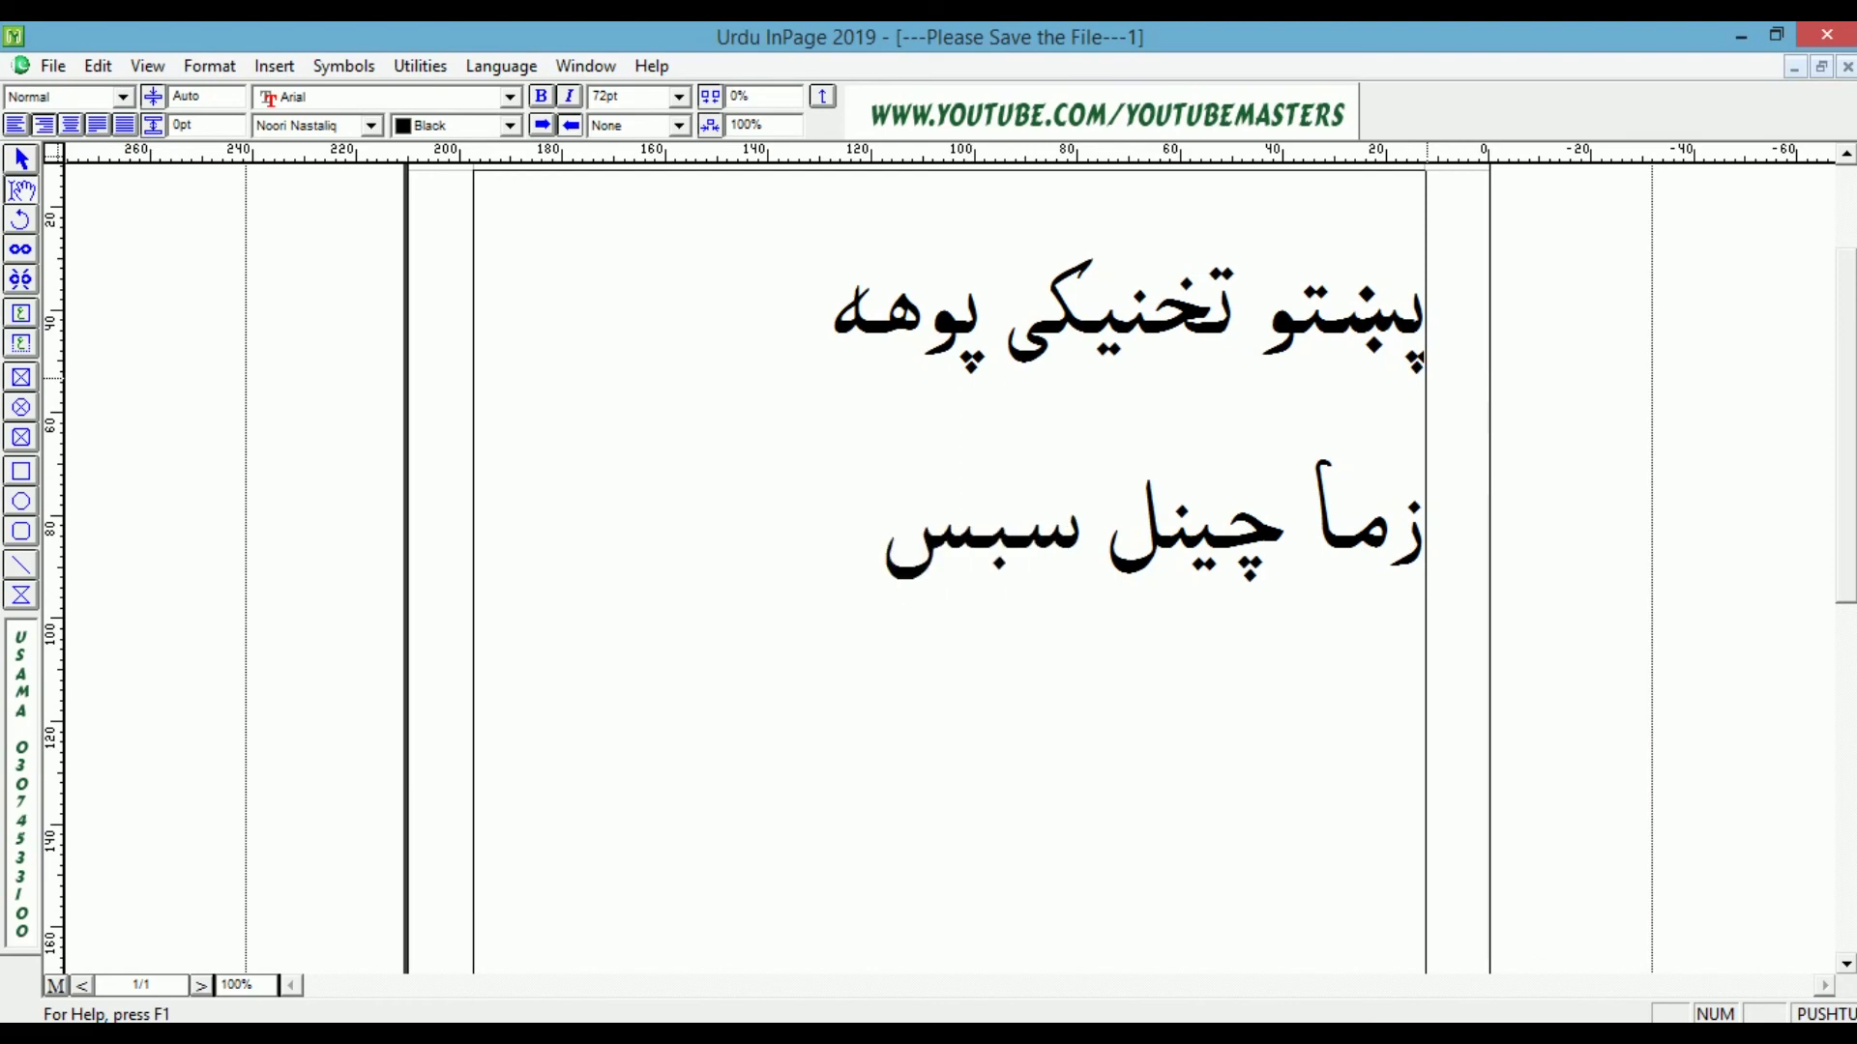
pyautogui.write('ک')
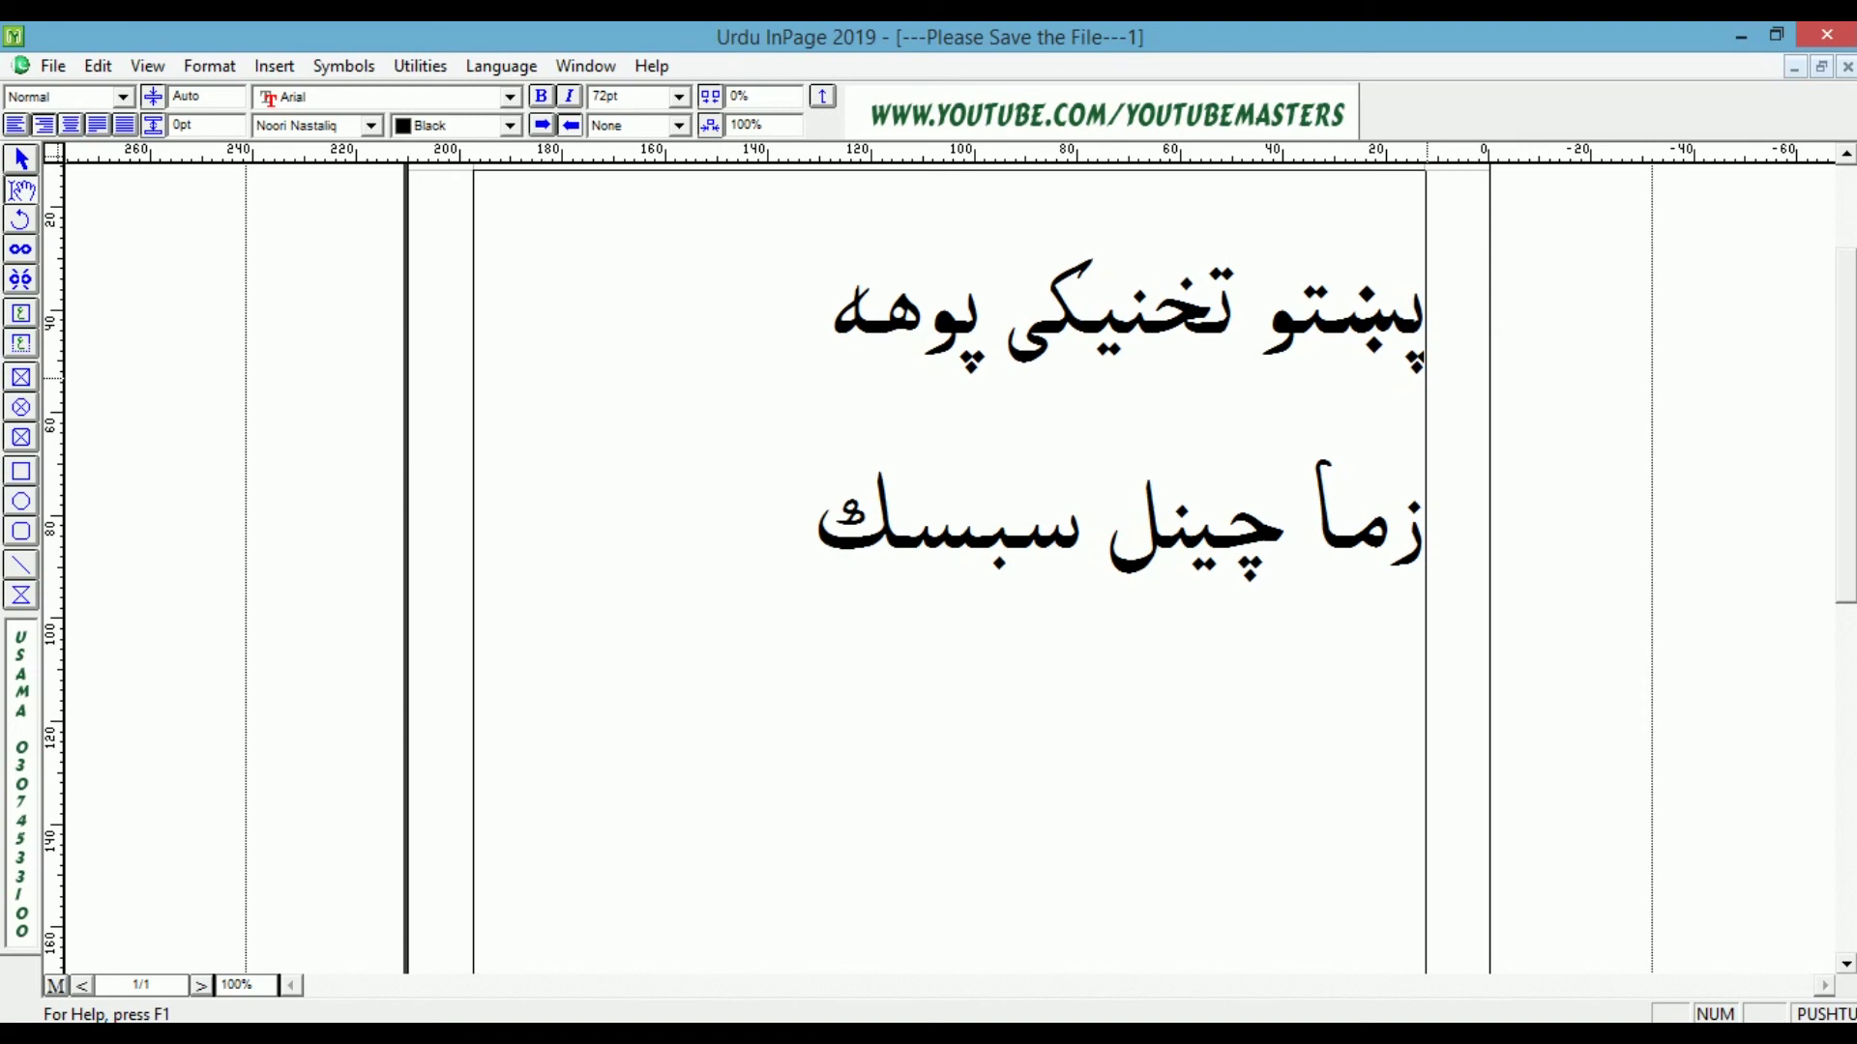
pyautogui.write('رایب')
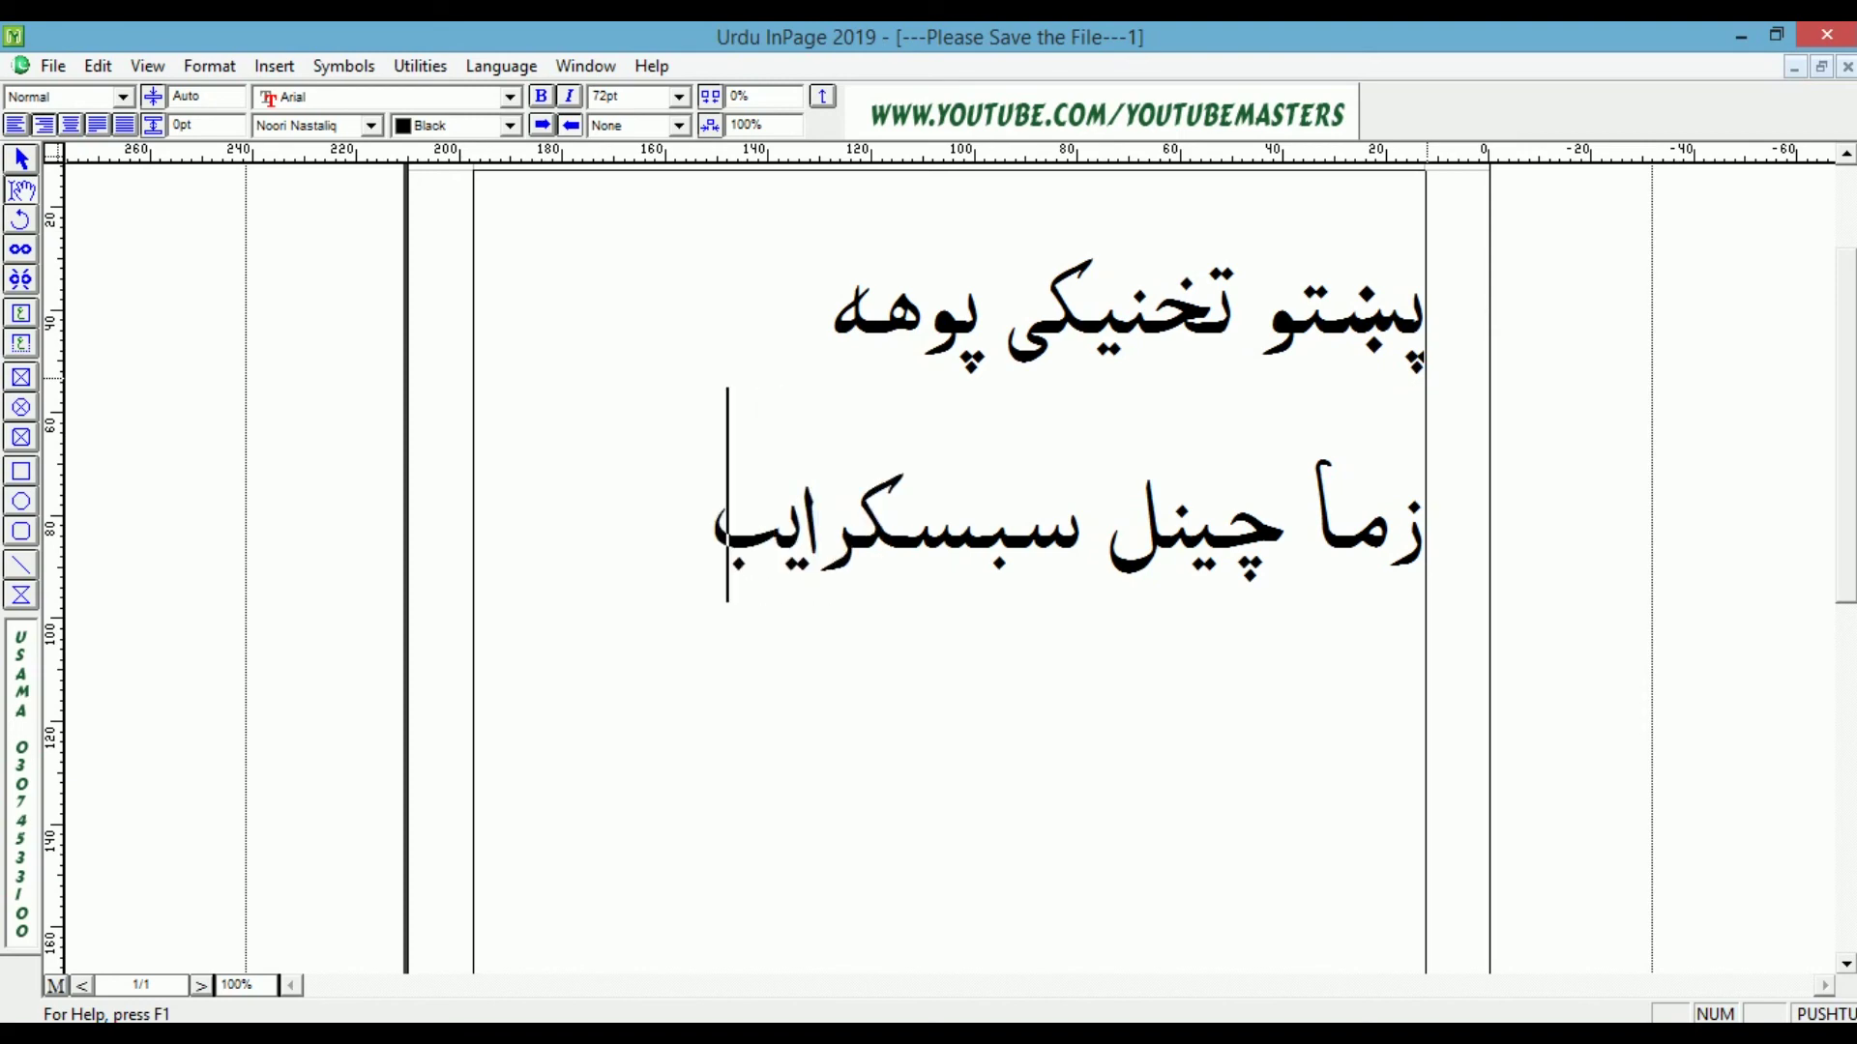
pyautogui.write(' ک')
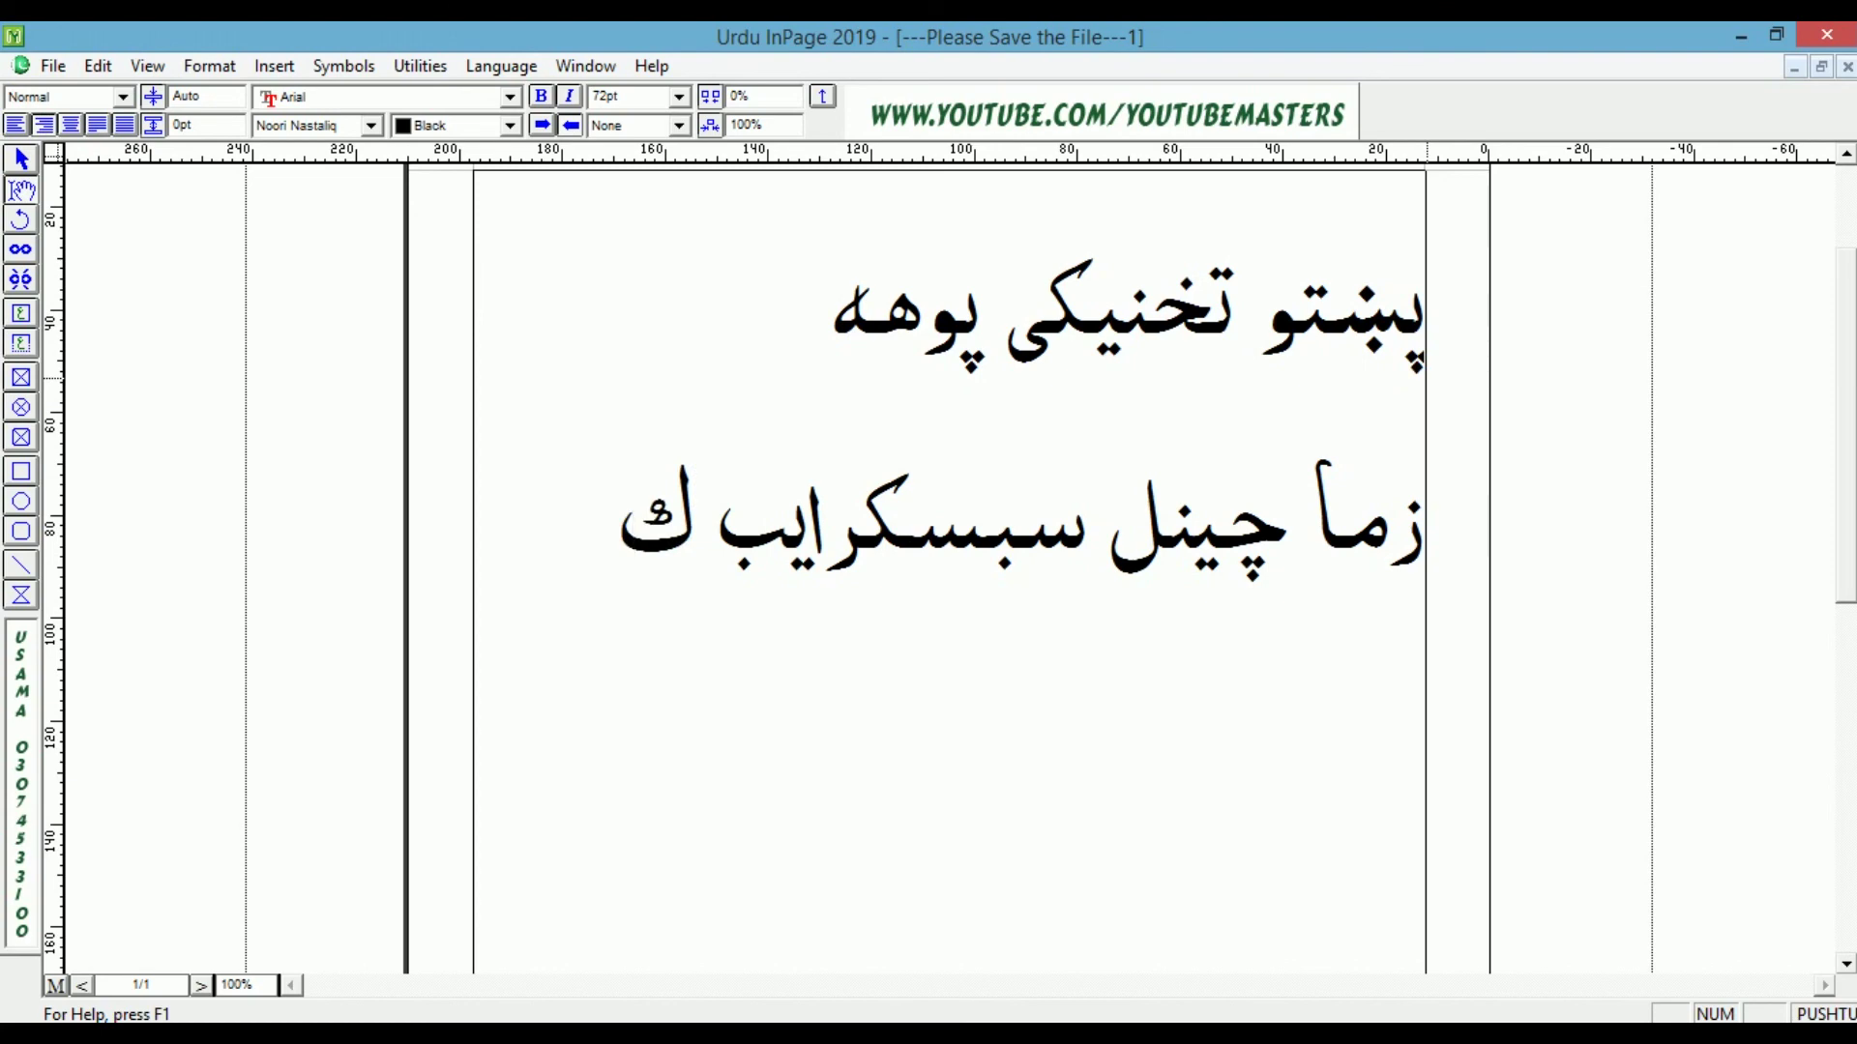
pyautogui.write('ړ')
pyautogui.press('BackSpace')
pyautogui.write('ړی')
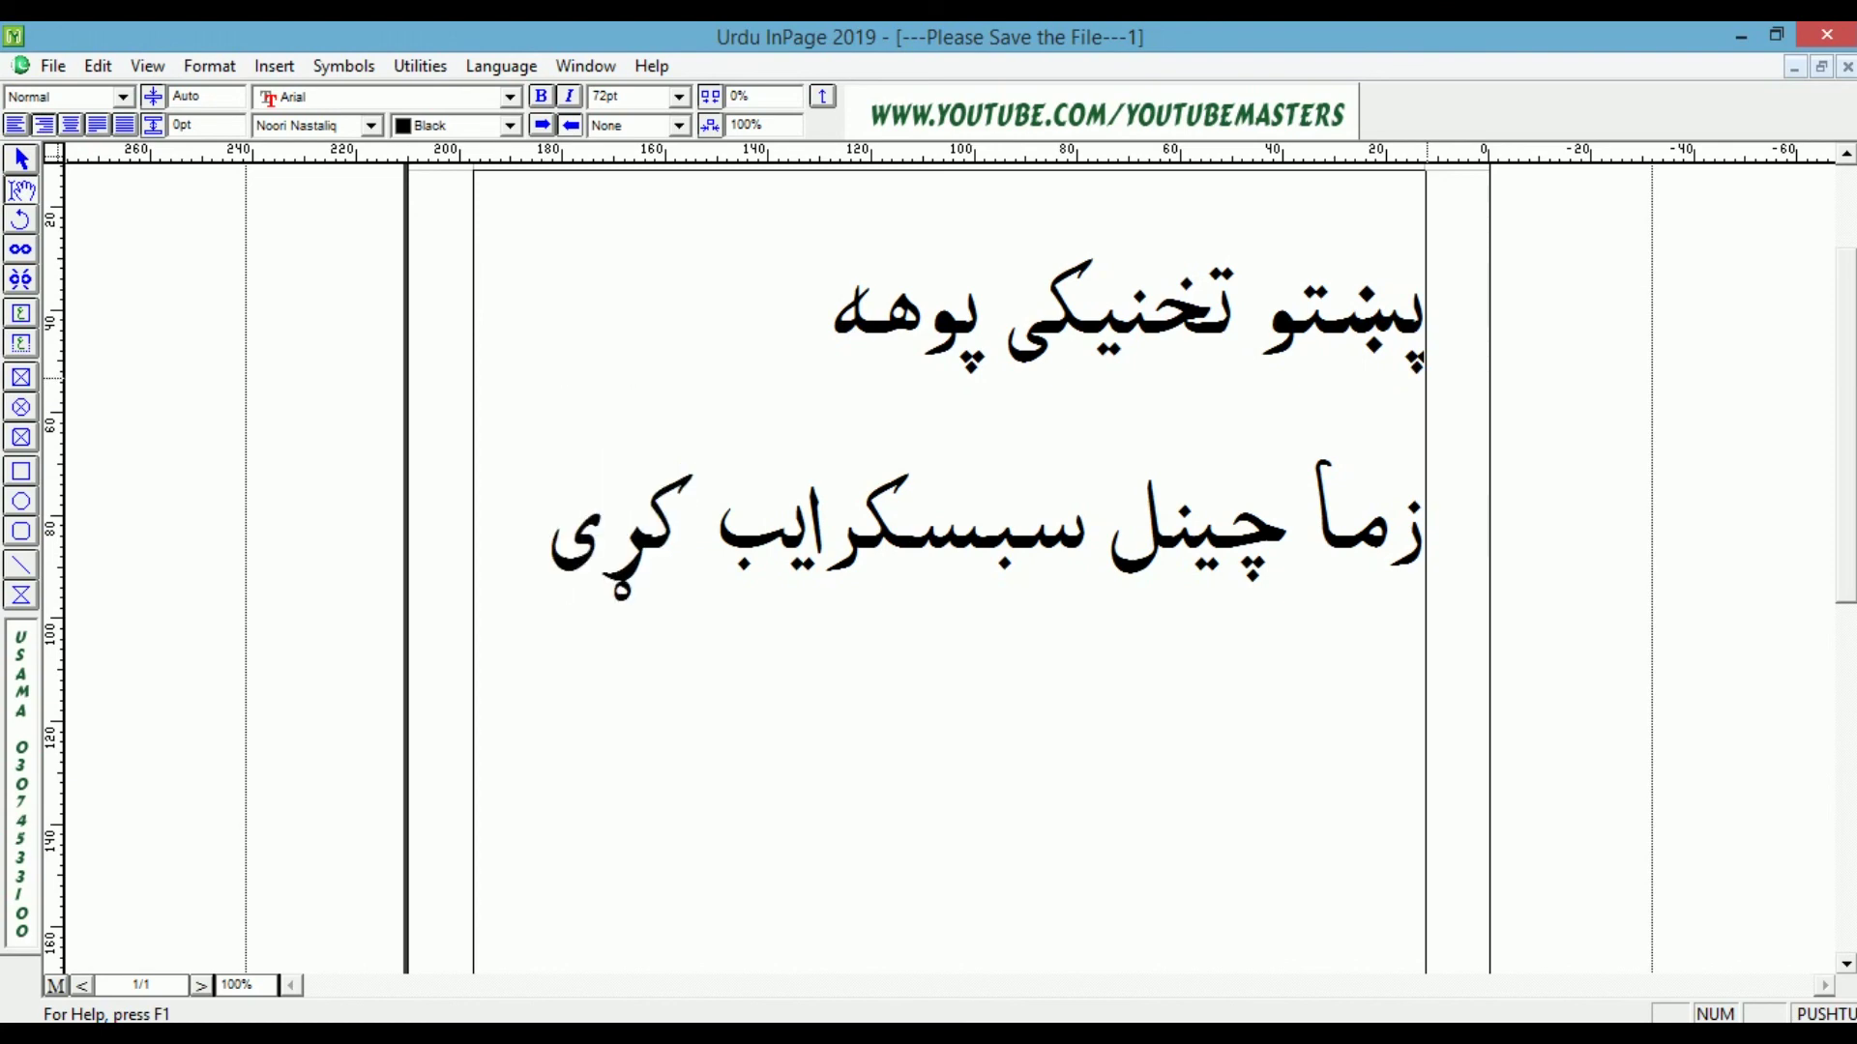
pyautogui.press('Return')
pyautogui.click(1845, 1011)
pyautogui.click(1845, 1013)
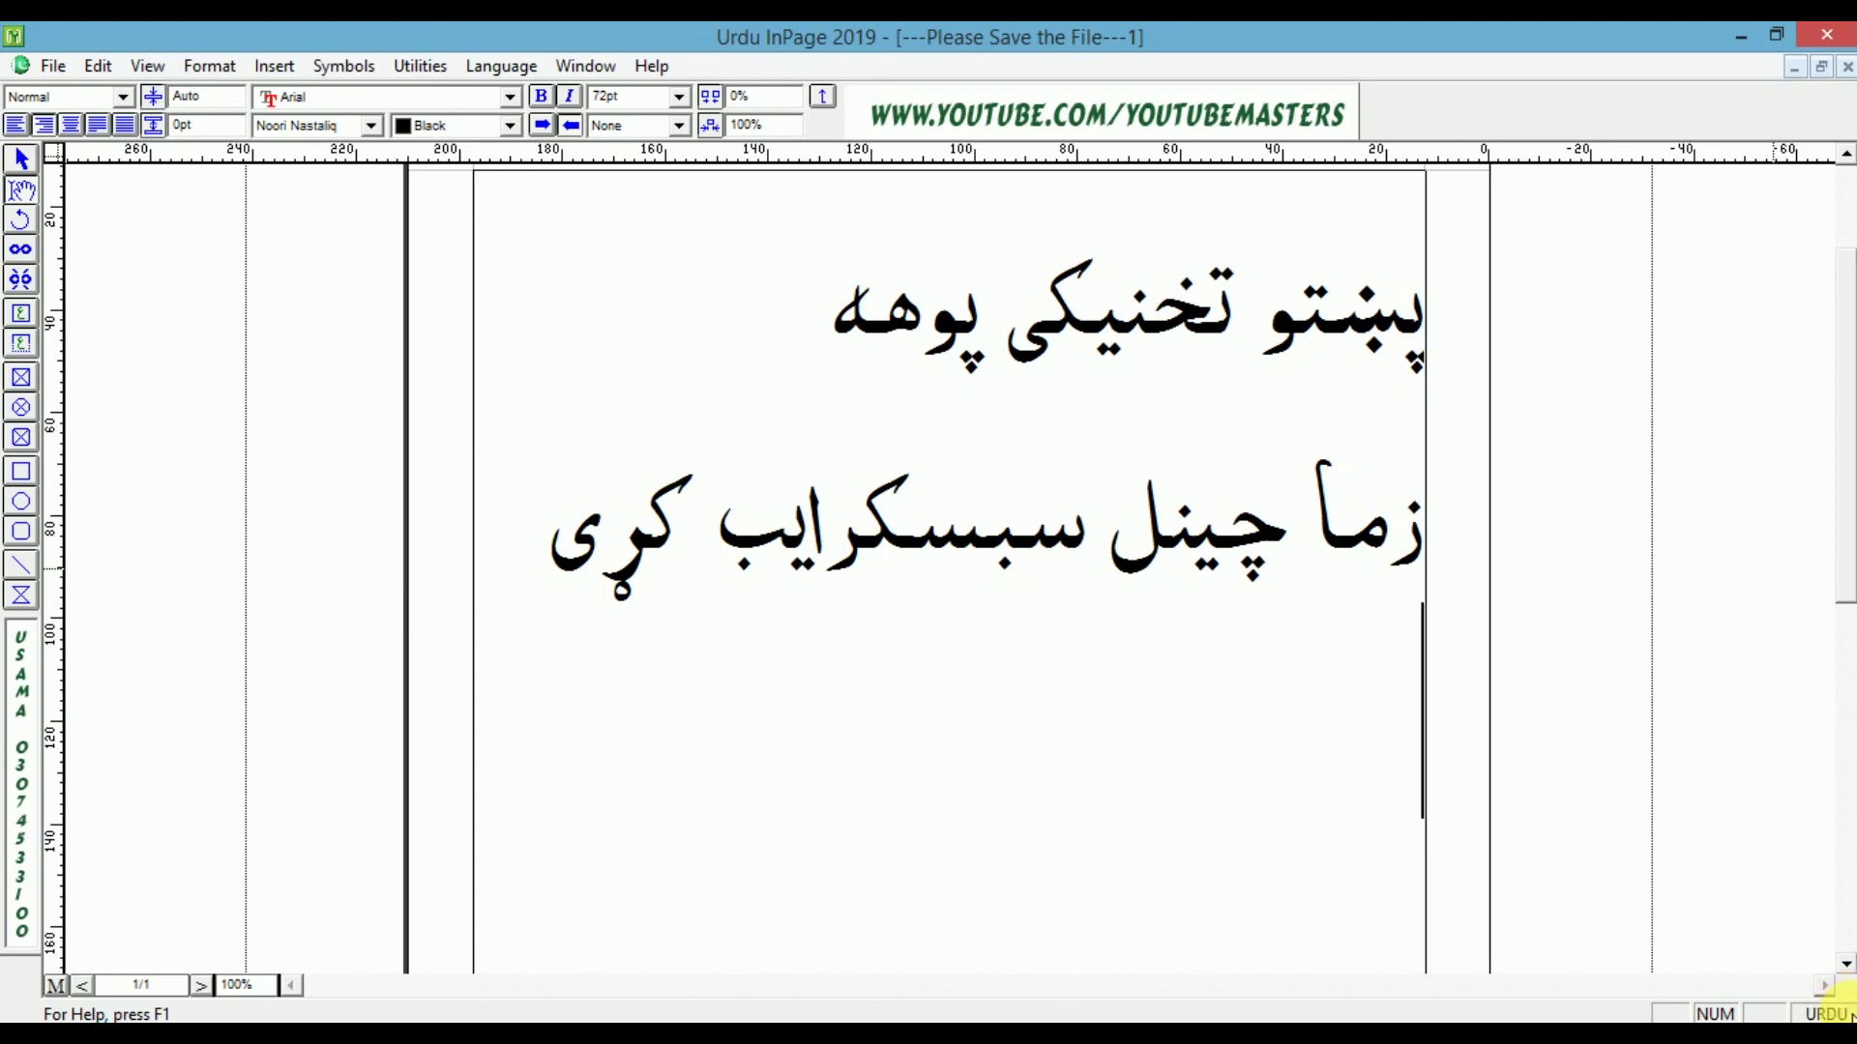
pyautogui.write('فیقب')
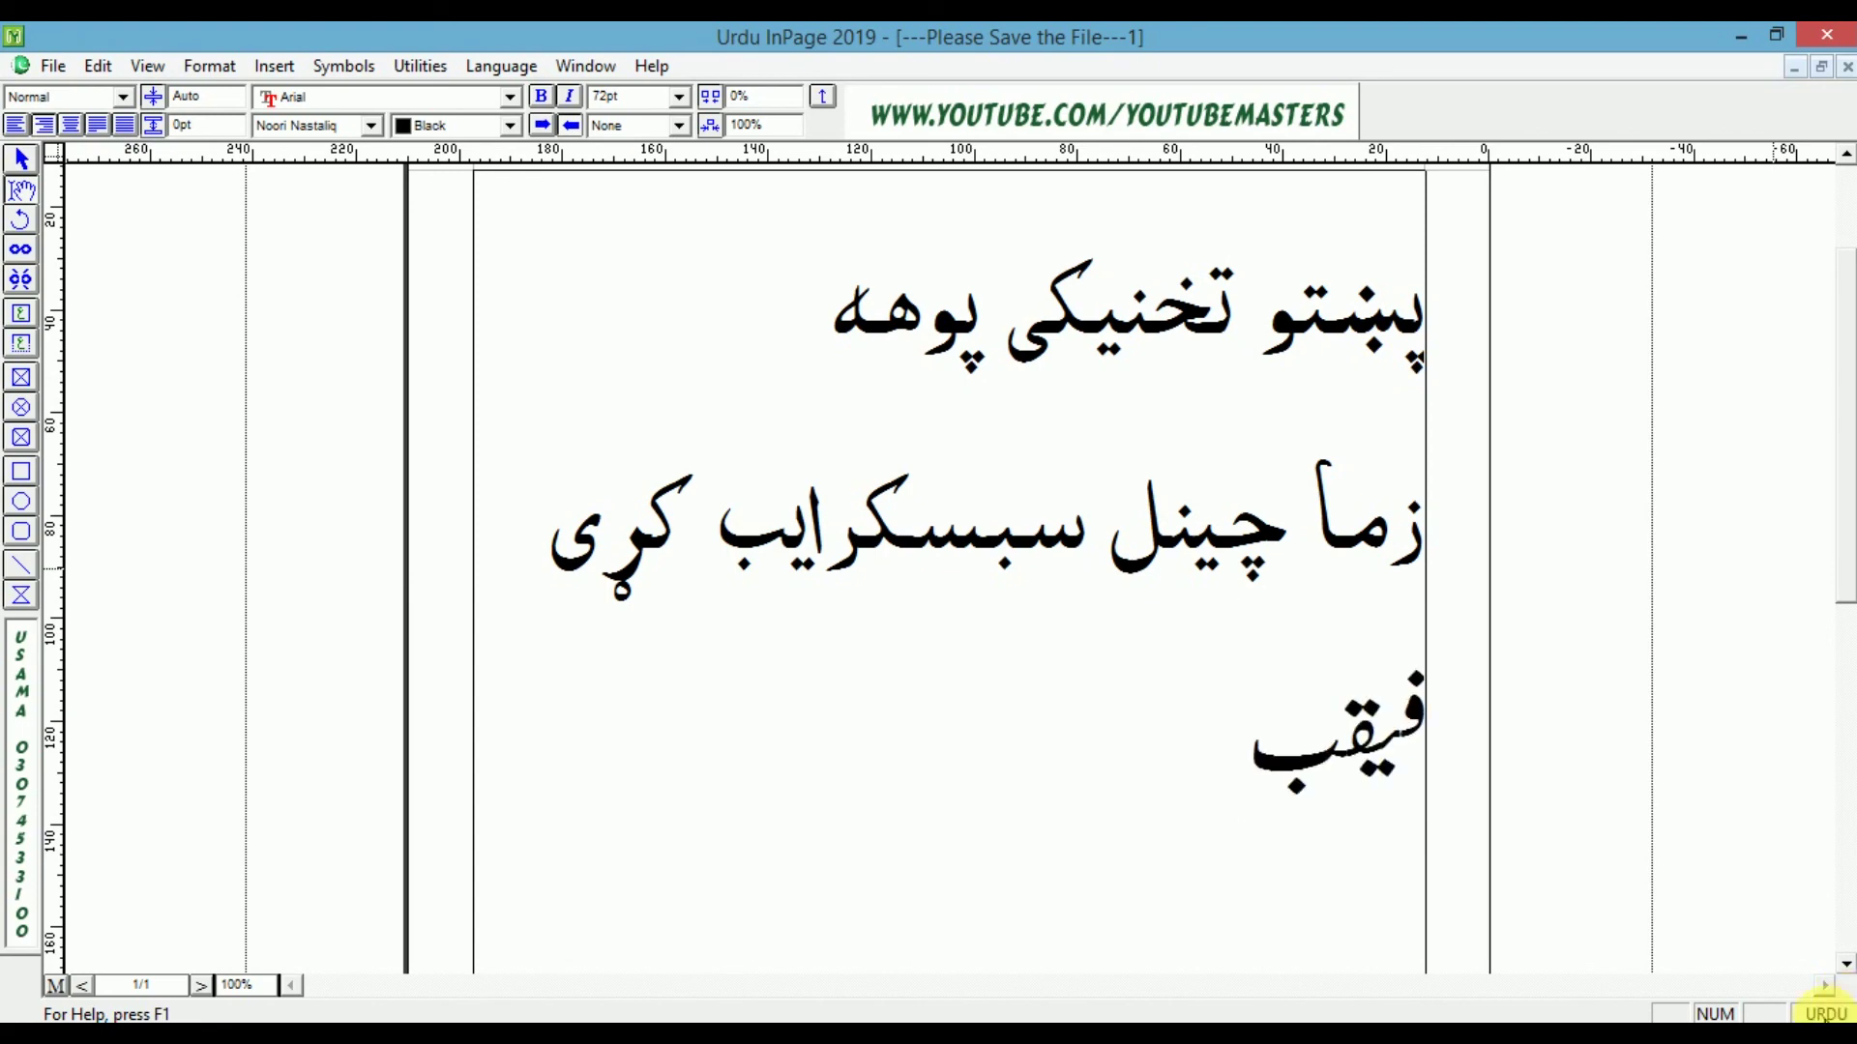
pyautogui.click(1831, 1013)
pyautogui.write('سادف ادسف ')
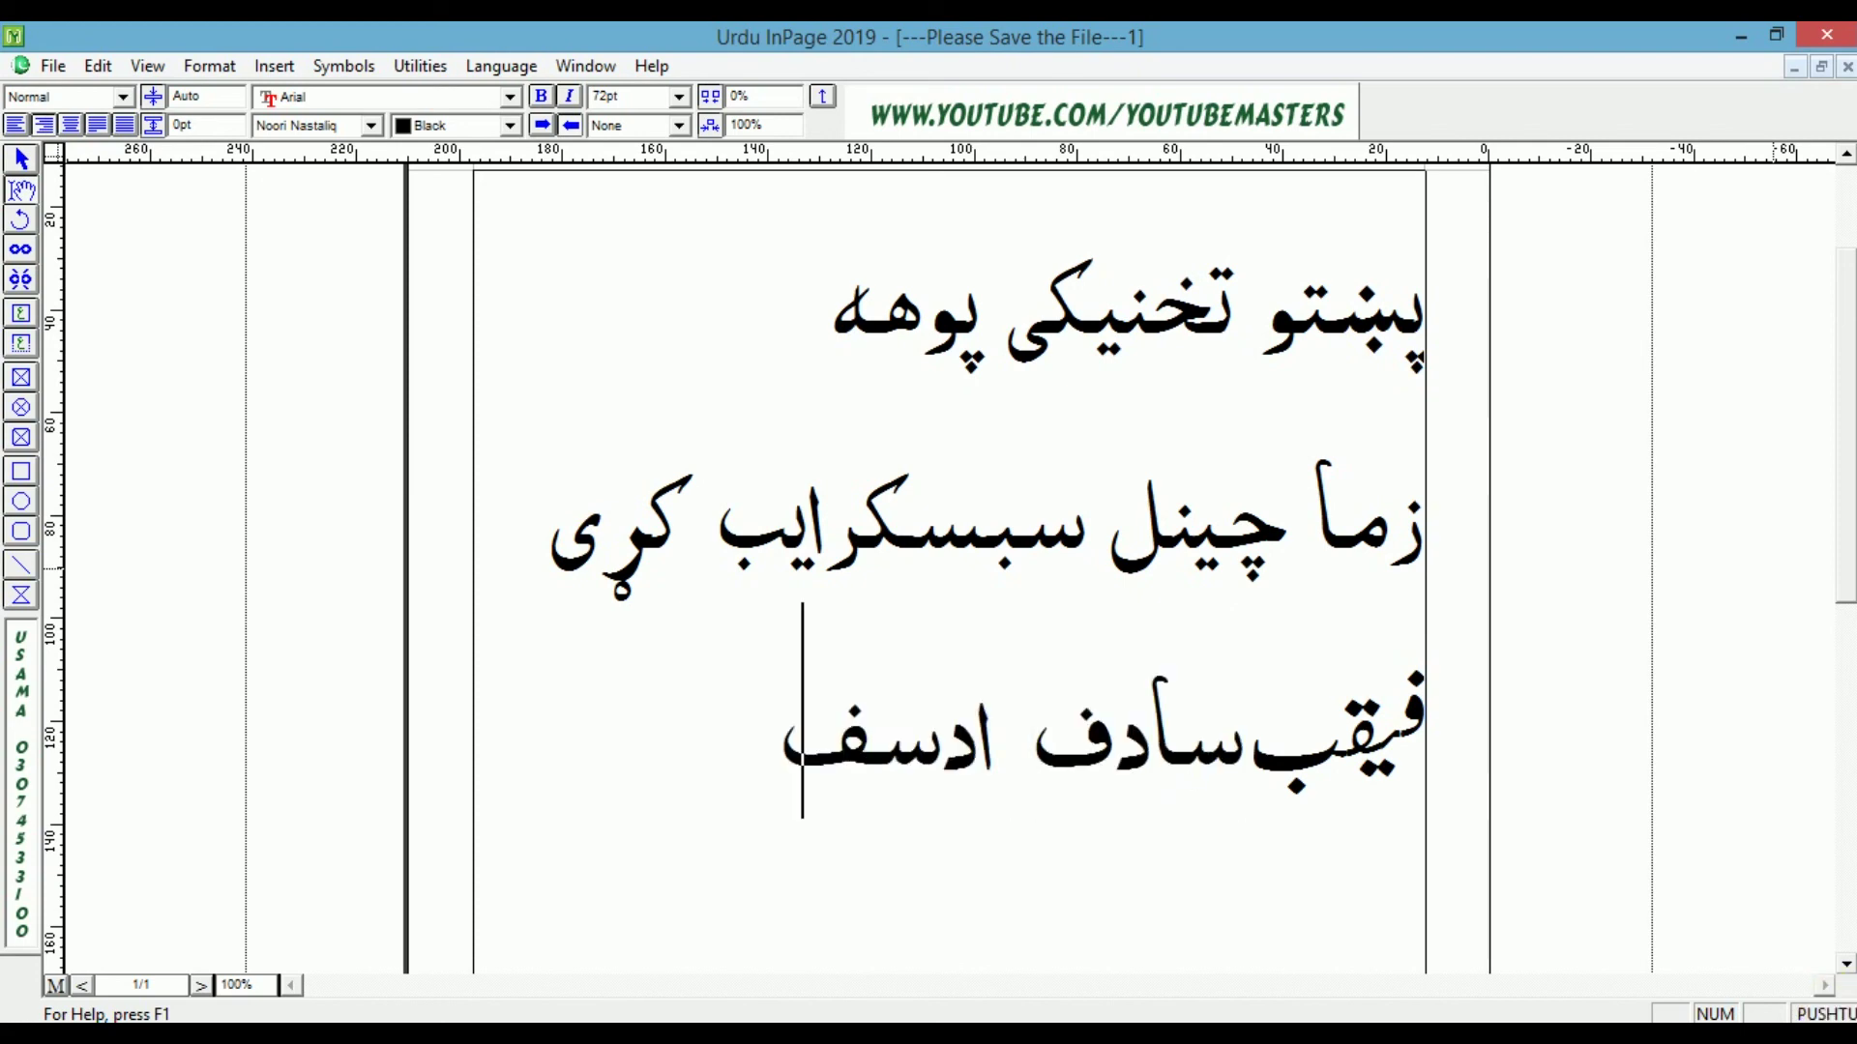
pyautogui.write('اسدف')
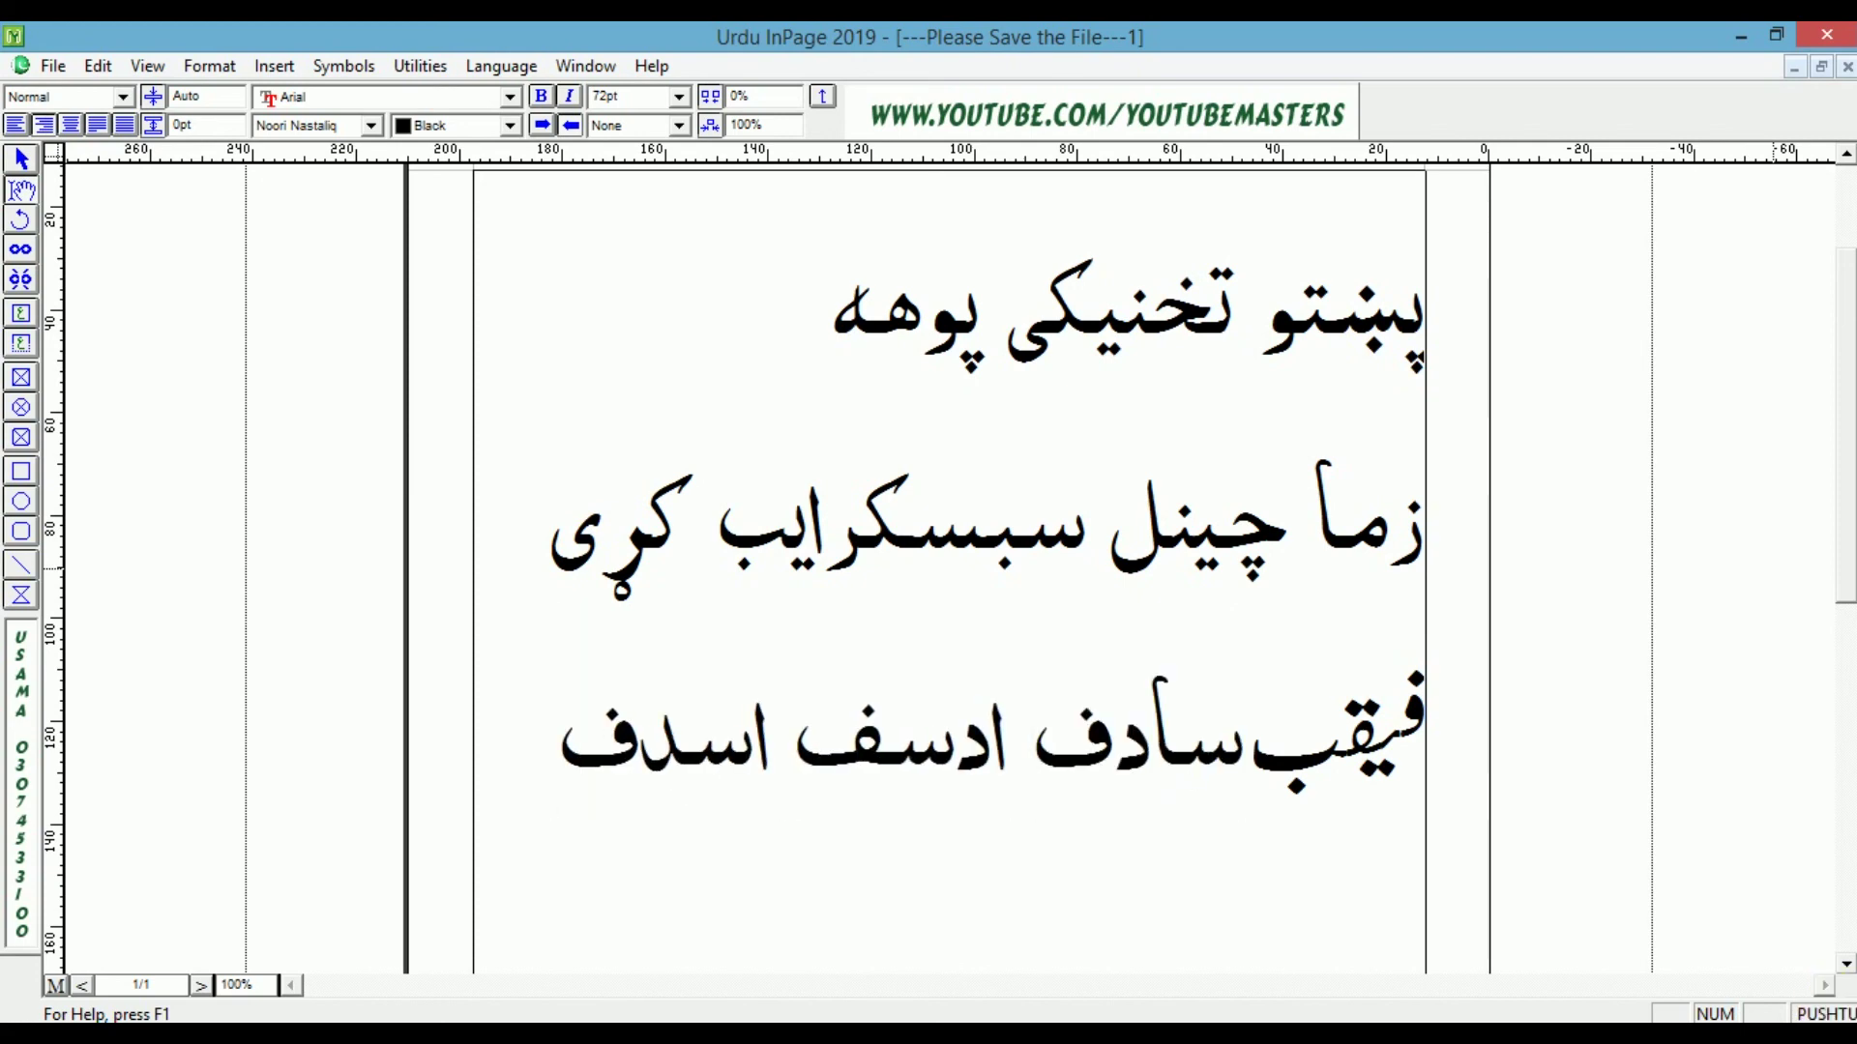
pyautogui.write(' اسدف')
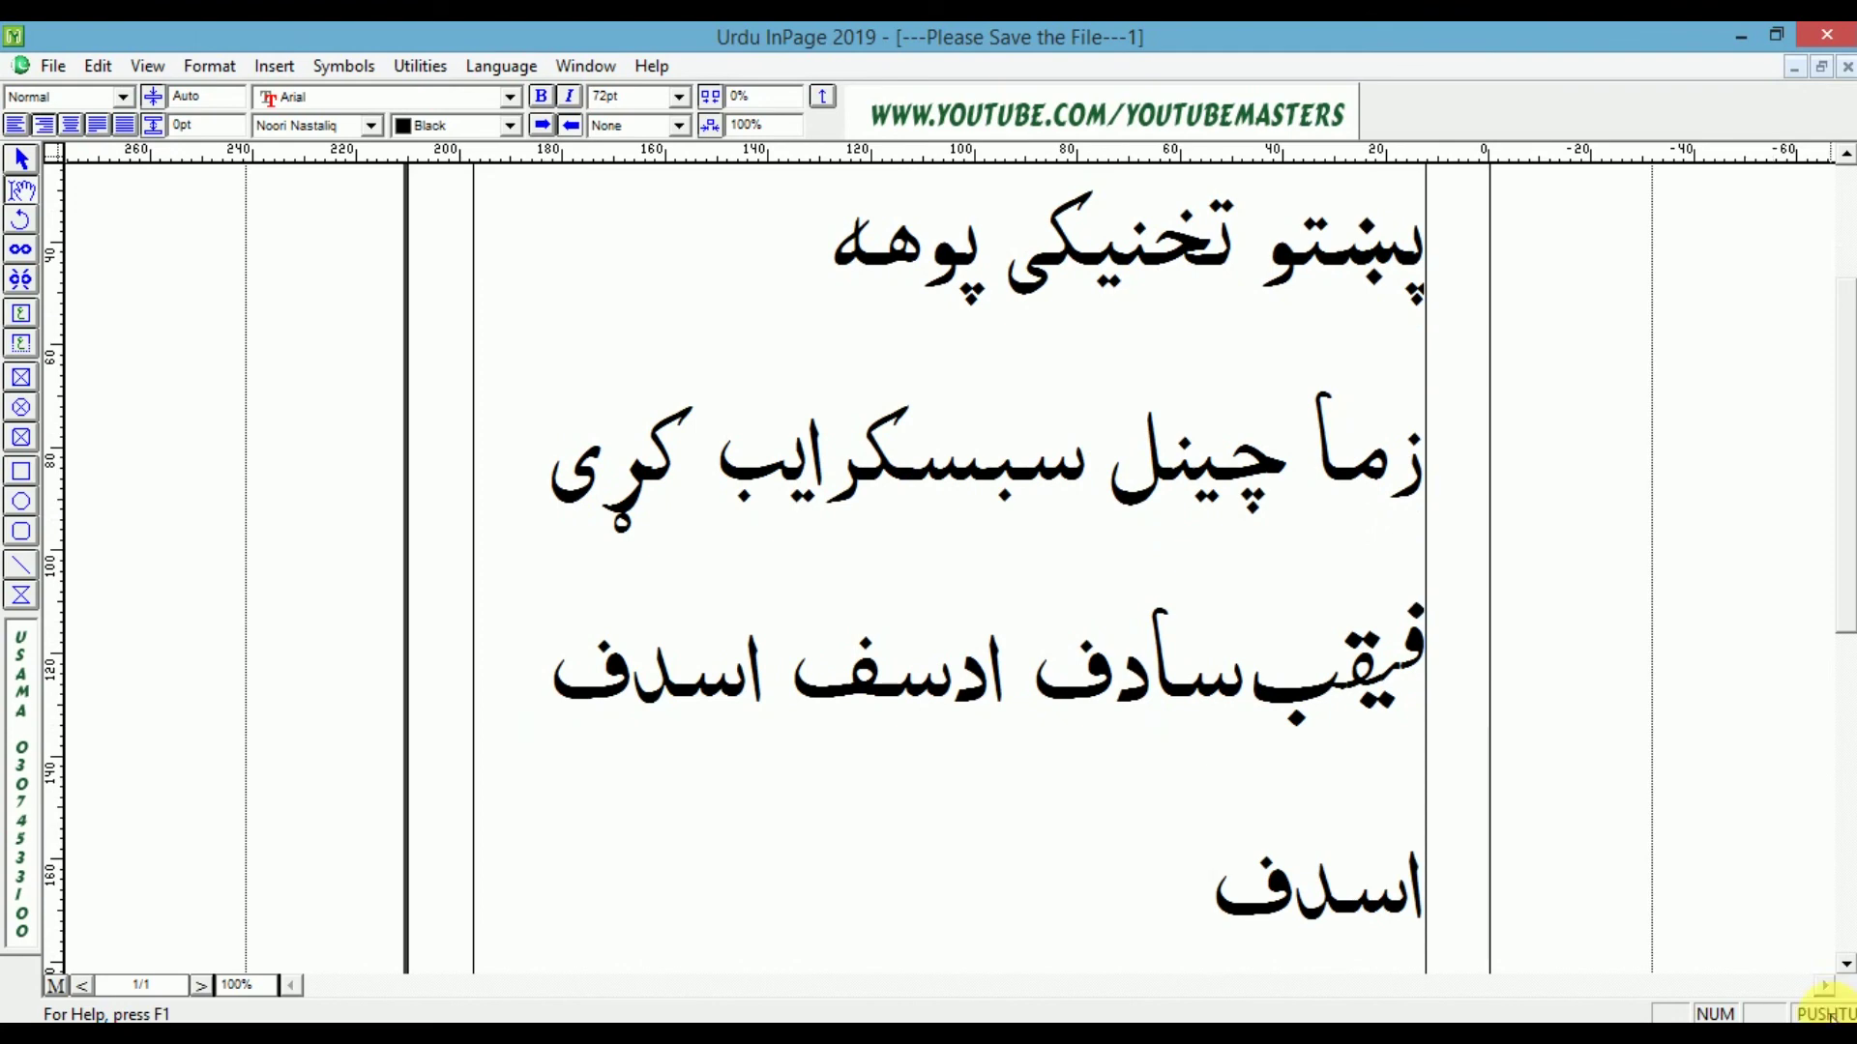
pyautogui.hotkey('shift', 'Up')
pyautogui.hotkey('shift', 'Up')
pyautogui.hotkey('shift', 'Down')
pyautogui.hotkey('shift', 'Right')
pyautogui.hotkey('shift', 'Right')
pyautogui.hotkey('shift', 'Right')
pyautogui.hotkey('shift', 'Right')
pyautogui.hotkey('shift', 'Right')
pyautogui.press('Delete')
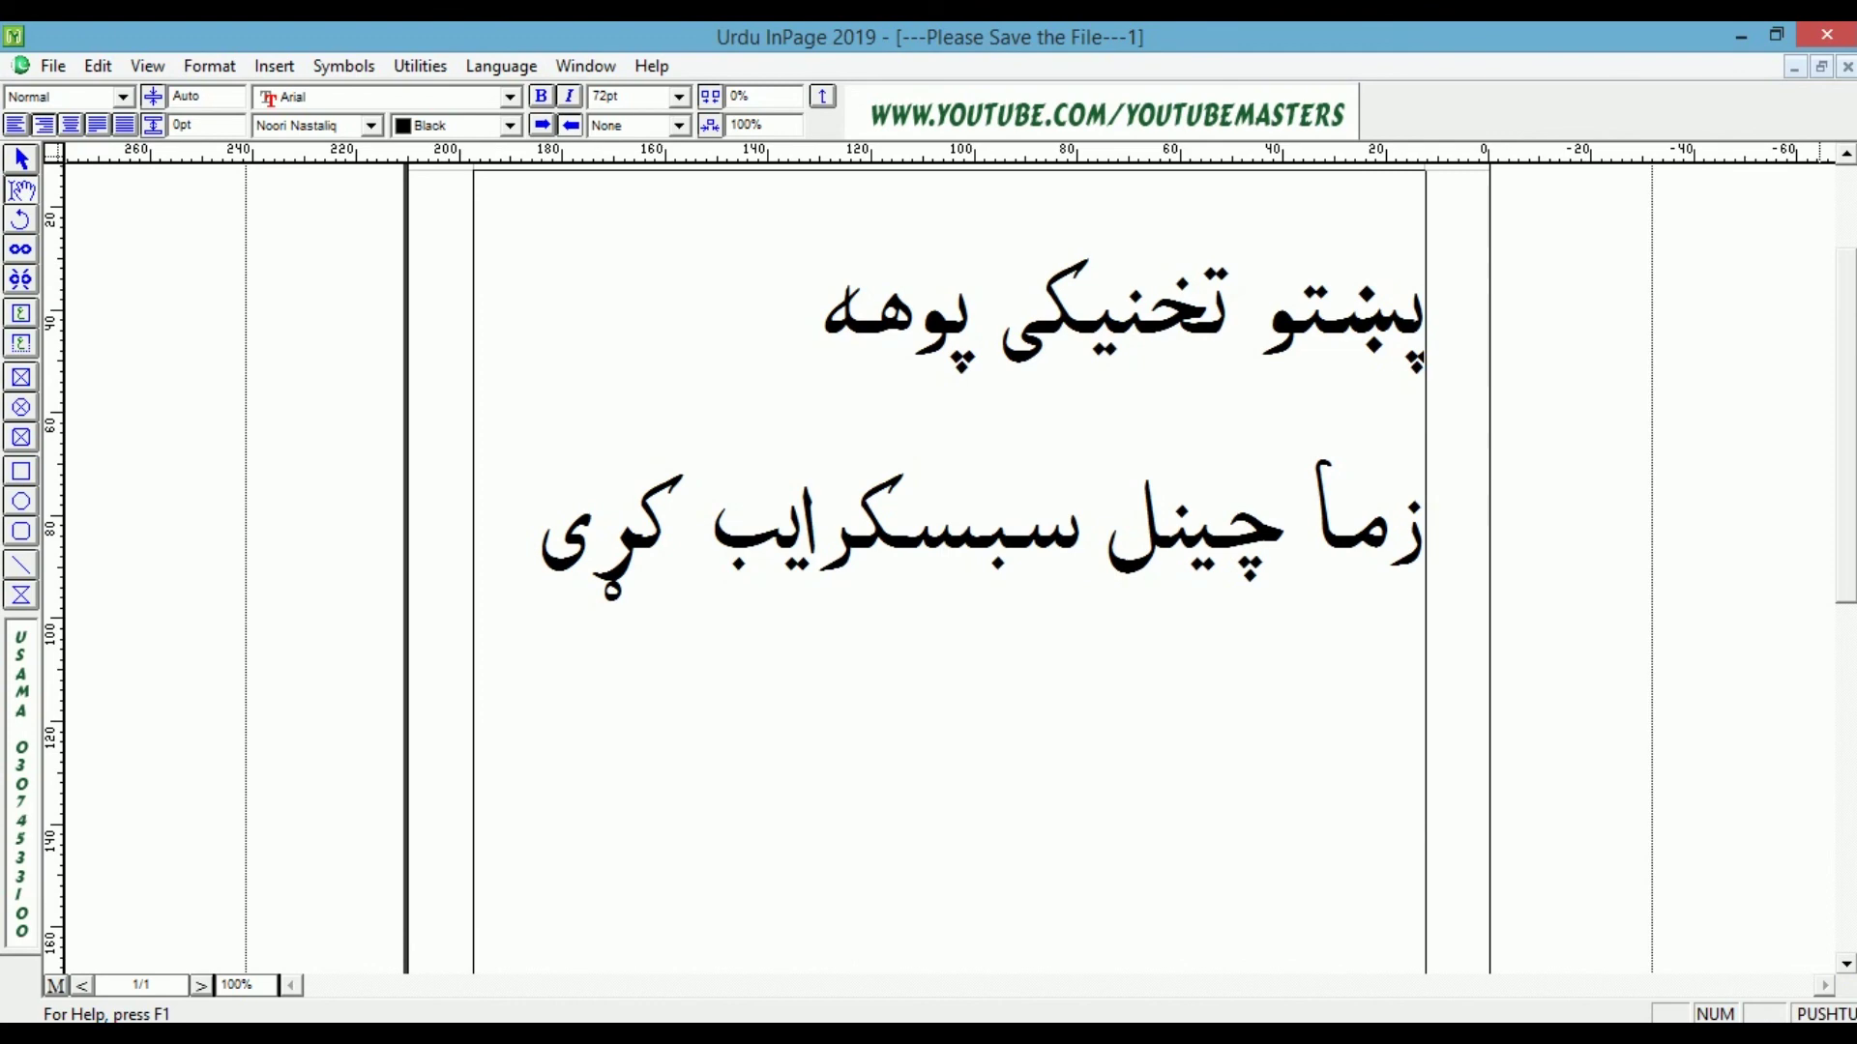